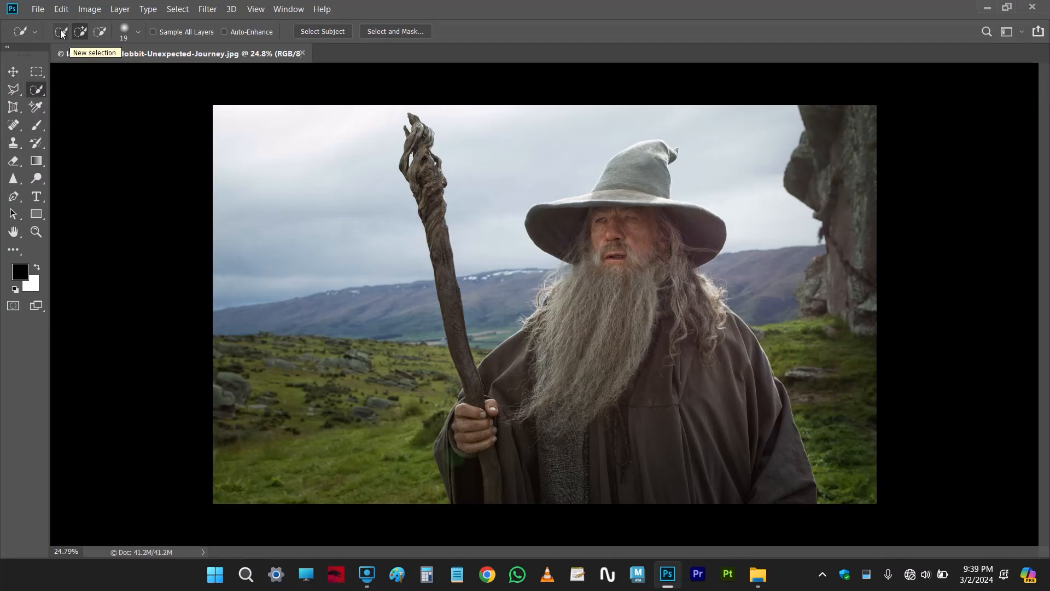
Switch to the Quick Selection tool and examine its selection modes and brush settings
{"action": "left_click", "coordinate": [36, 73]}
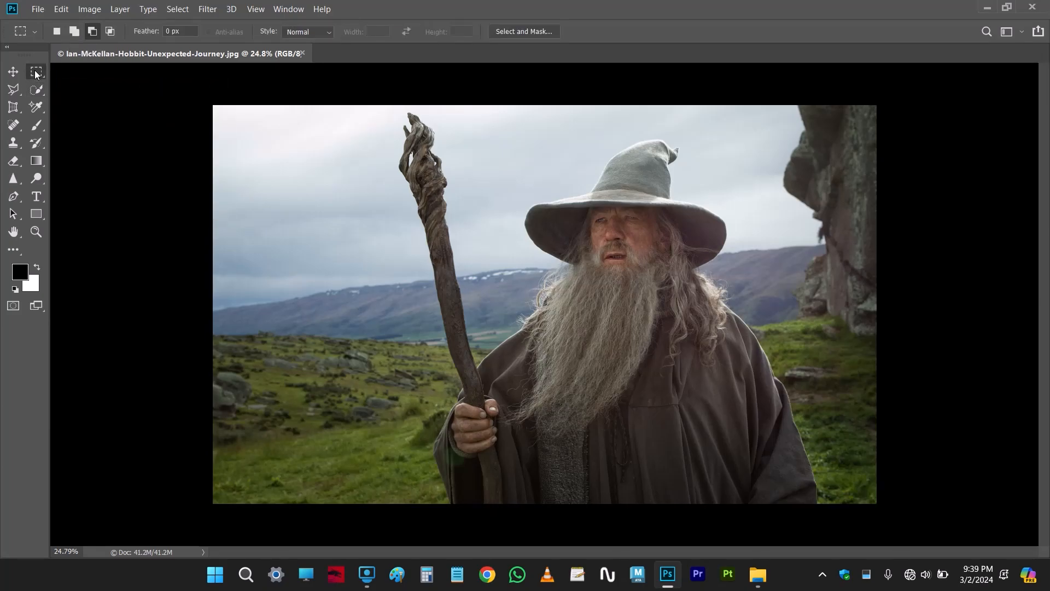
{"action": "left_click", "coordinate": [38, 94]}
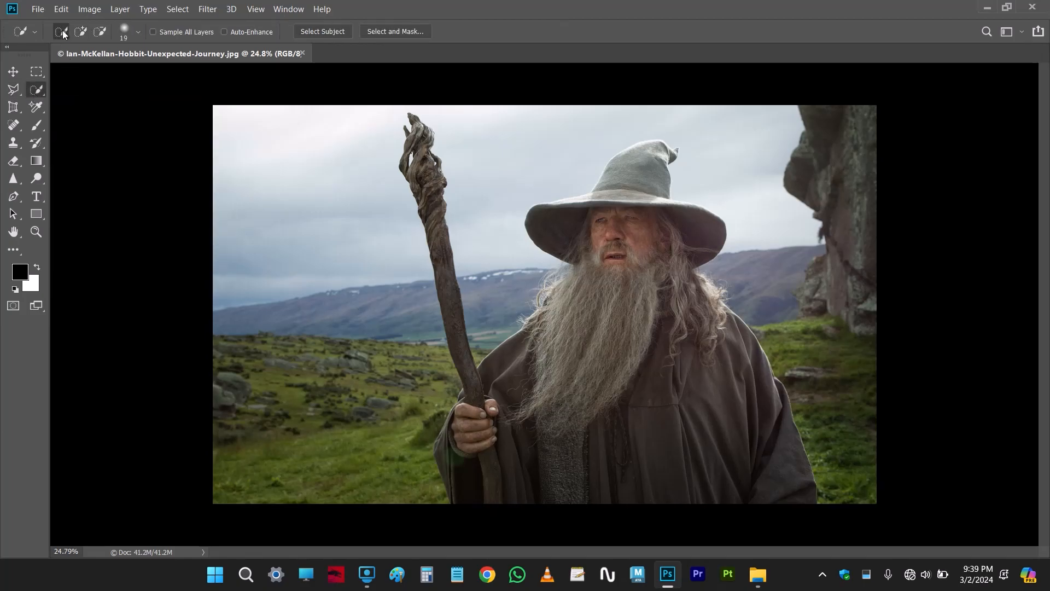
{"action": "left_click", "coordinate": [81, 31]}
{"action": "left_click", "coordinate": [139, 32]}
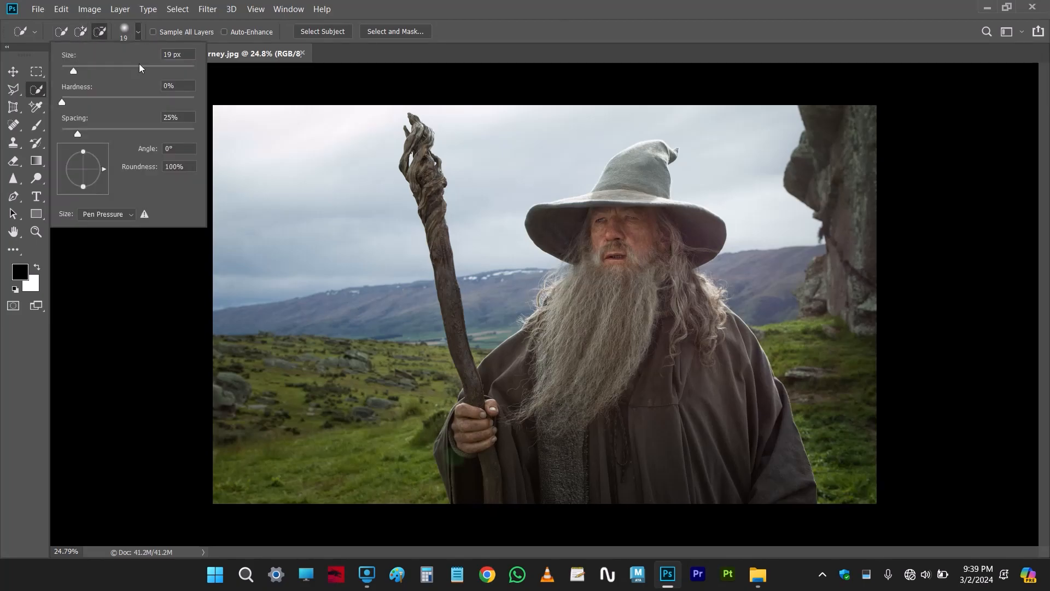
{"action": "left_click", "coordinate": [413, 6]}
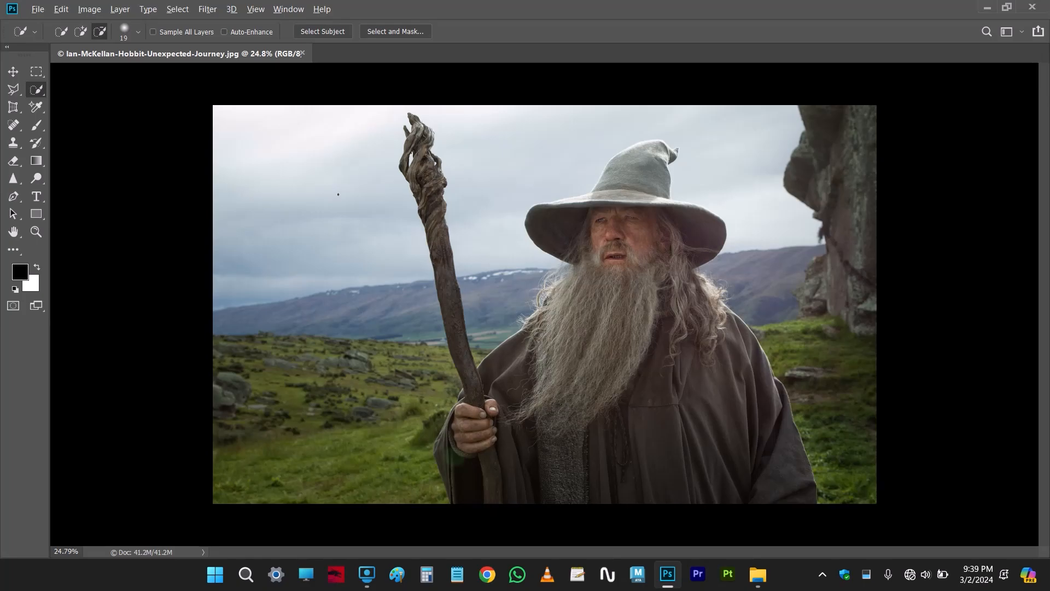
Set the Quick Selection brush size to 180 px and choose the add-to-selection mode
{"action": "mouse_move", "coordinate": [326, 188]}
{"action": "left_mouse_down"}
{"action": "mouse_move", "coordinate": [361, 202]}
{"action": "mouse_move", "coordinate": [356, 215]}
{"action": "left_mouse_up"}
{"action": "right_click", "coordinate": [336, 171]}
{"action": "key", "text": "Escape"}
{"action": "mouse_move", "coordinate": [335, 185]}
{"action": "left_mouse_down"}
{"action": "mouse_move", "coordinate": [385, 188]}
{"action": "mouse_move", "coordinate": [315, 188]}
{"action": "mouse_move", "coordinate": [345, 197]}
{"action": "mouse_move", "coordinate": [343, 126]}
{"action": "mouse_move", "coordinate": [345, 361]}
{"action": "mouse_move", "coordinate": [304, 175]}
{"action": "mouse_move", "coordinate": [287, 176]}
{"action": "left_mouse_up"}
{"action": "left_click", "coordinate": [81, 32]}
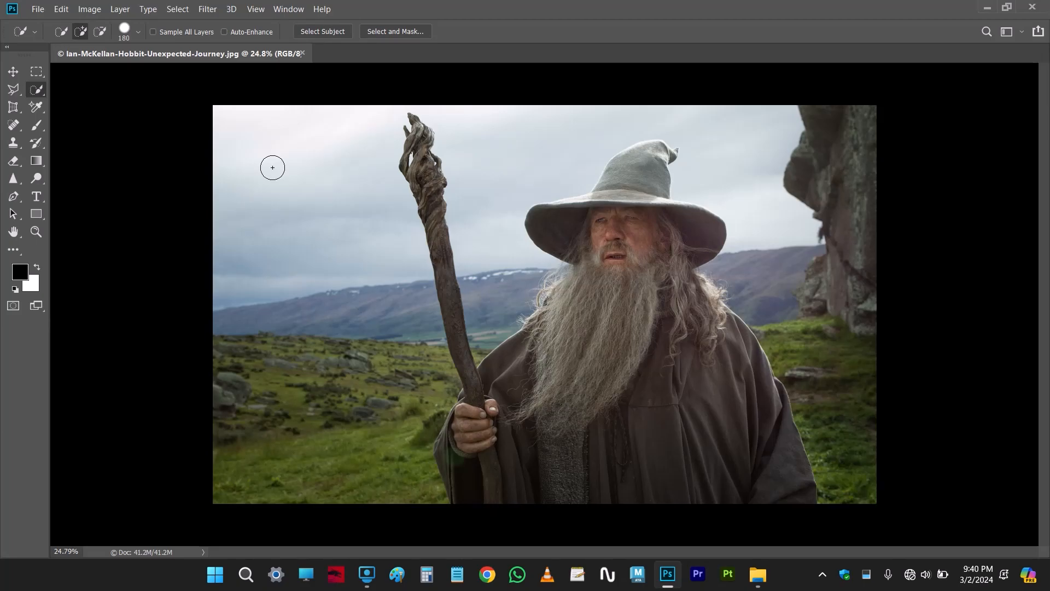
{"action": "key", "text": "F7"}
{"action": "key", "text": "F7"}
Select the sky with broad Quick Selection strokes on both sides of the staff and above the hat
{"action": "mouse_move", "coordinate": [240, 129]}
{"action": "left_mouse_down"}
{"action": "mouse_move", "coordinate": [308, 133]}
{"action": "mouse_move", "coordinate": [335, 170]}
{"action": "left_mouse_up"}
{"action": "mouse_move", "coordinate": [506, 143]}
{"action": "left_mouse_down"}
{"action": "mouse_move", "coordinate": [481, 129]}
{"action": "mouse_move", "coordinate": [495, 138]}
{"action": "mouse_move", "coordinate": [487, 180]}
{"action": "mouse_move", "coordinate": [745, 141]}
{"action": "mouse_move", "coordinate": [725, 130]}
{"action": "mouse_move", "coordinate": [730, 155]}
{"action": "left_mouse_up"}
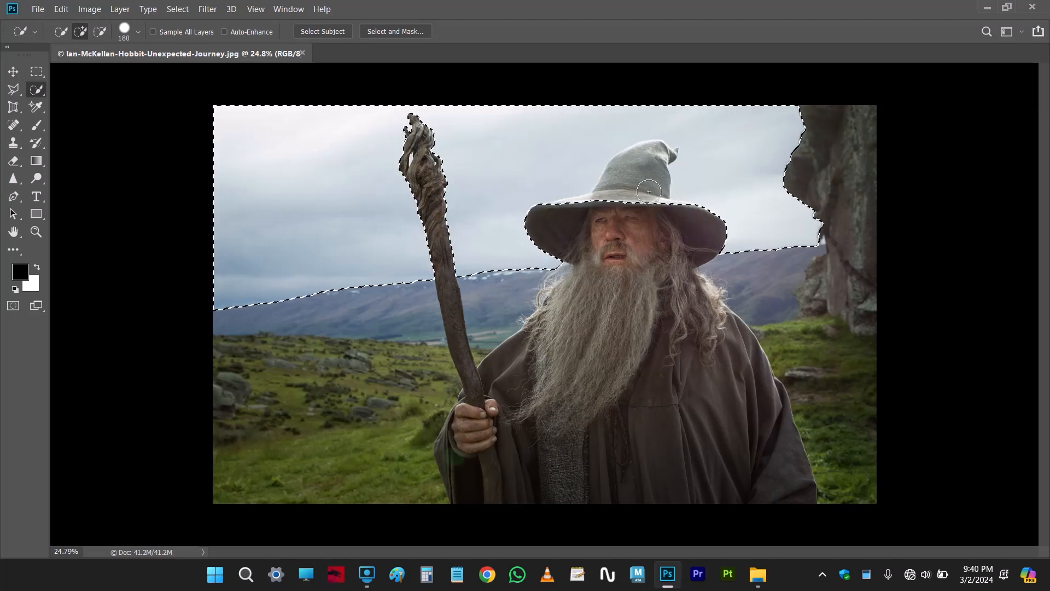
{"action": "scroll", "coordinate": [607, 229], "scroll_direction": "up", "scroll_amount": 3}
{"action": "scroll", "coordinate": [653, 179], "scroll_direction": "up", "scroll_amount": 4}
{"action": "left_click_drag", "start_coordinate": [678, 167], "coordinate": [581, 260]}
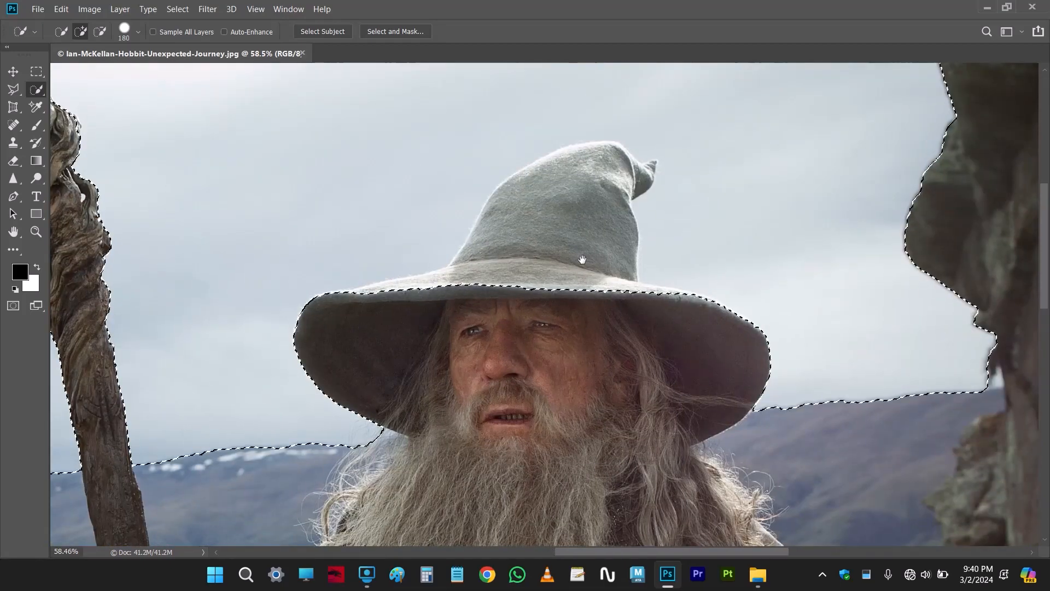
{"action": "scroll", "coordinate": [582, 260], "scroll_direction": "down", "scroll_amount": 4}
{"action": "scroll", "coordinate": [582, 259], "scroll_direction": "down", "scroll_amount": 3}
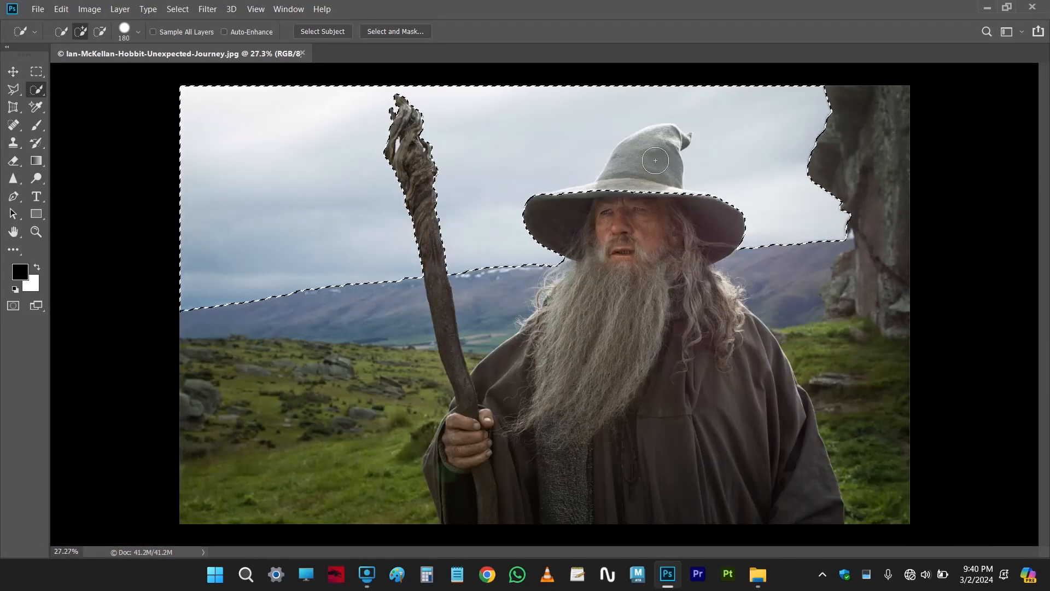
Subtract the wizard's hat crown from the sky selection, and clear the whole selection
{"action": "left_click", "coordinate": [639, 181], "text": "alt"}
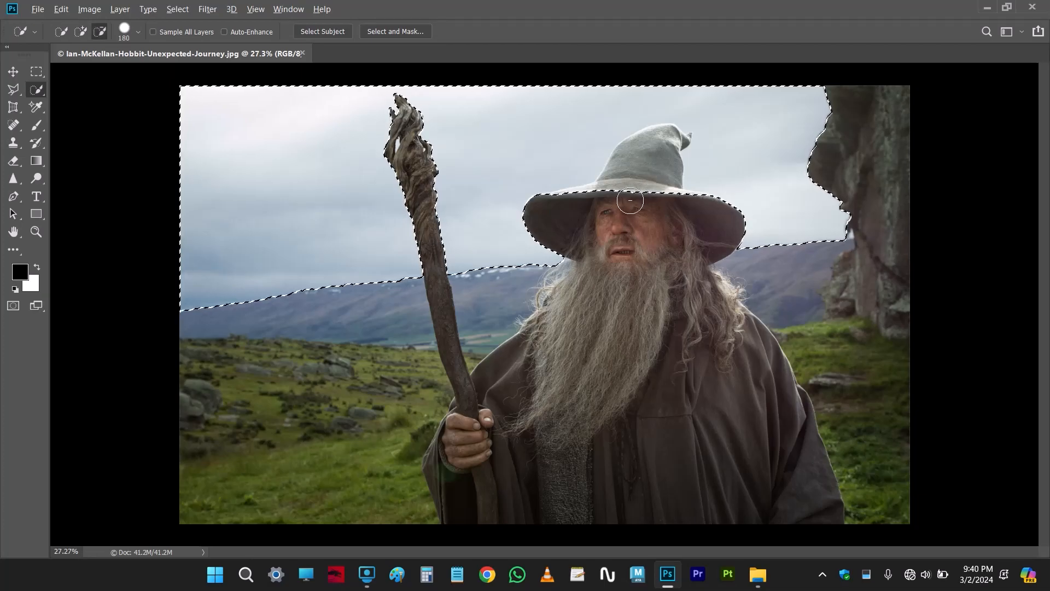
{"action": "left_click_drag", "start_coordinate": [640, 181], "coordinate": [643, 165]}
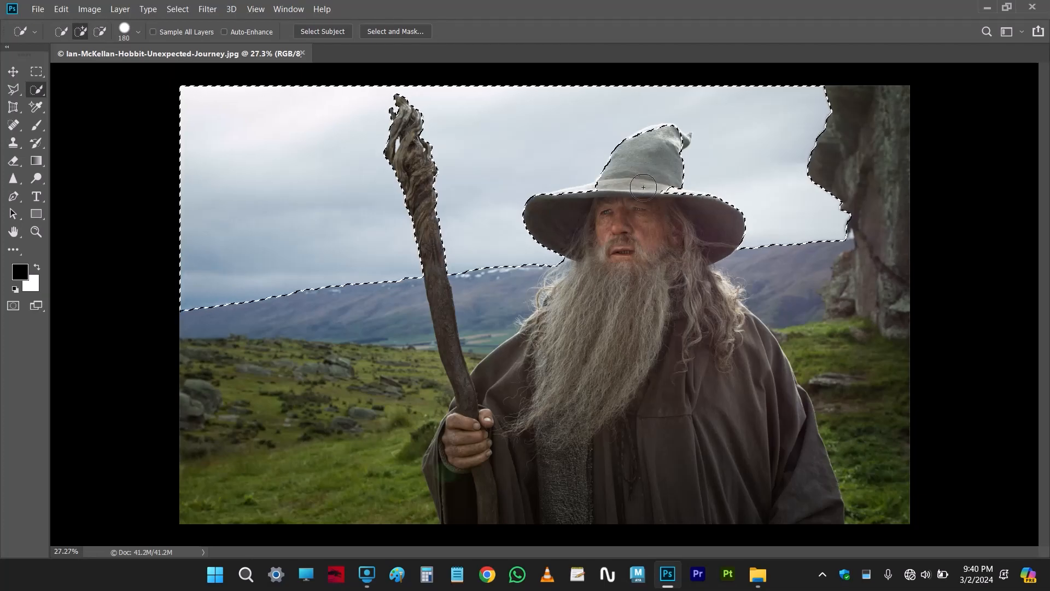
{"action": "key", "text": "ctrl+d"}
{"action": "scroll", "coordinate": [232, 147], "scroll_direction": "down", "scroll_amount": 1}
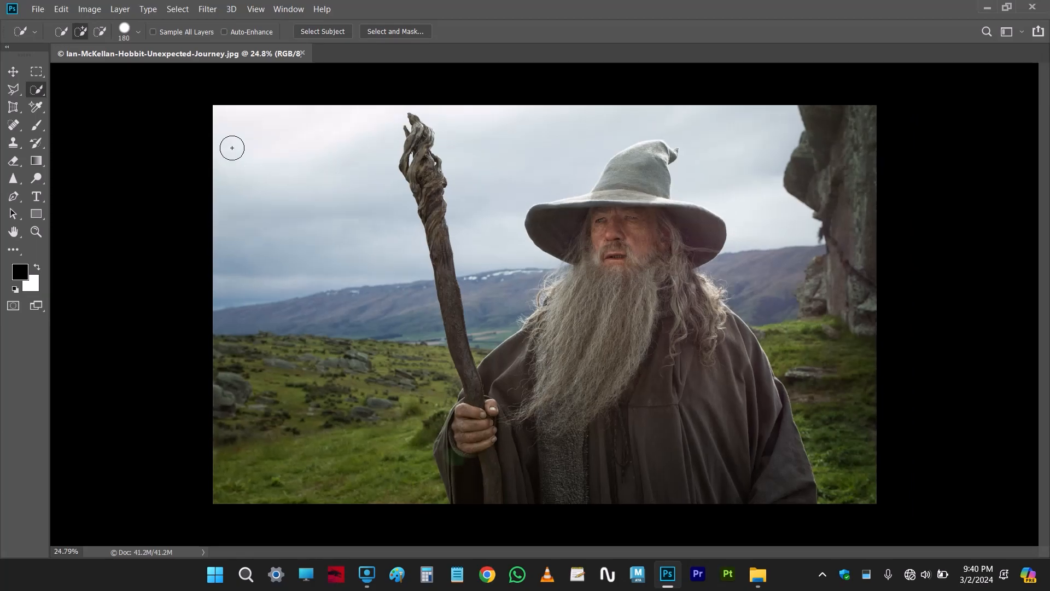
Reduce the Quick Selection brush to 57 px and select the sky between the hat and the rock cliff
{"action": "left_click_drag", "start_coordinate": [294, 154], "coordinate": [293, 154]}
{"action": "key", "text": "ctrl+plus"}
{"action": "scroll", "coordinate": [711, 168], "scroll_direction": "up", "scroll_amount": 2}
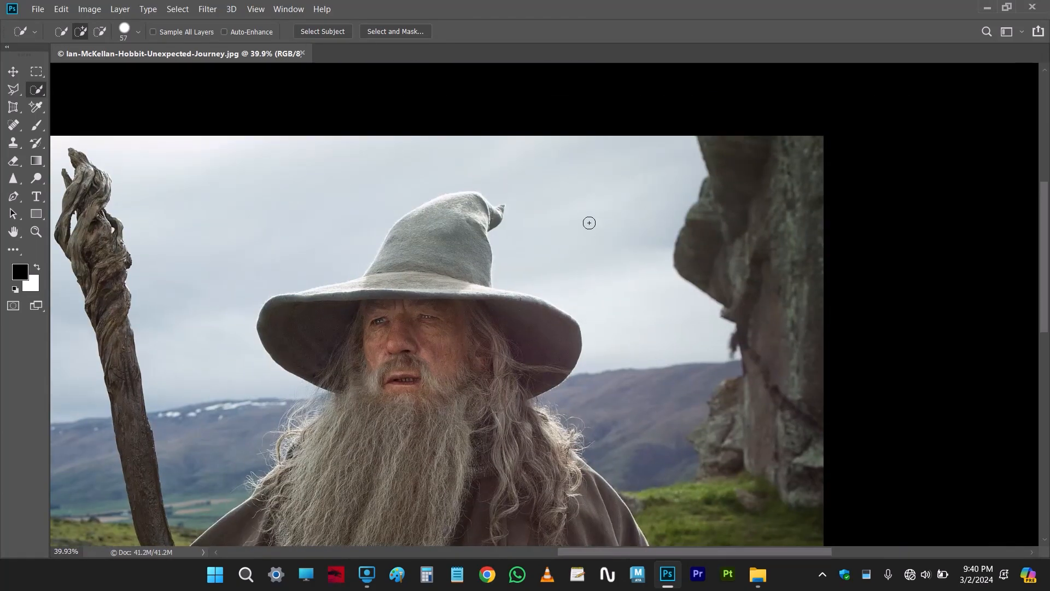
{"action": "left_click_drag", "start_coordinate": [595, 208], "coordinate": [607, 169]}
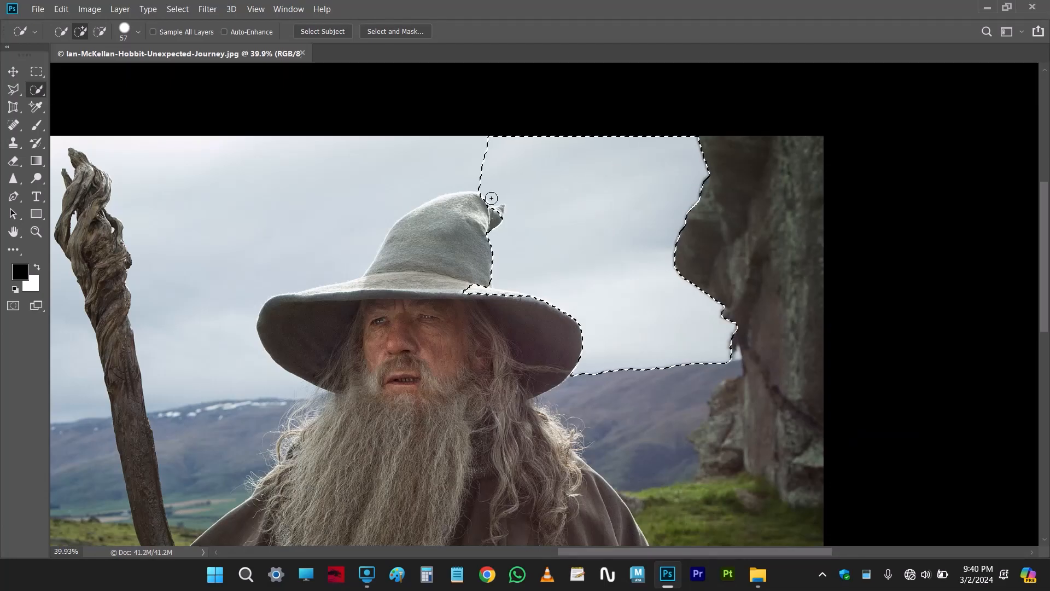
Set the brush size to 32 px and extend the selection over the sky above and left of the hat
{"action": "scroll", "coordinate": [475, 210], "scroll_direction": "up", "scroll_amount": 3}
{"action": "left_click_drag", "start_coordinate": [462, 216], "coordinate": [547, 222]}
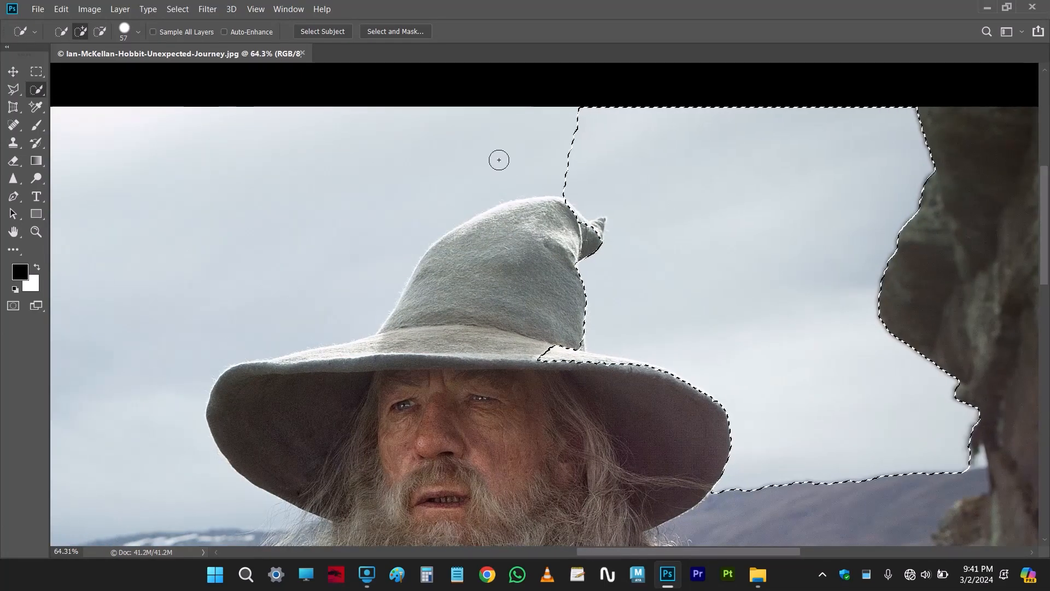
{"action": "right_click", "coordinate": [500, 155], "text": "alt"}
{"action": "mouse_move", "coordinate": [525, 143]}
{"action": "left_mouse_down"}
{"action": "mouse_move", "coordinate": [341, 172]}
{"action": "mouse_move", "coordinate": [275, 223]}
{"action": "left_mouse_up"}
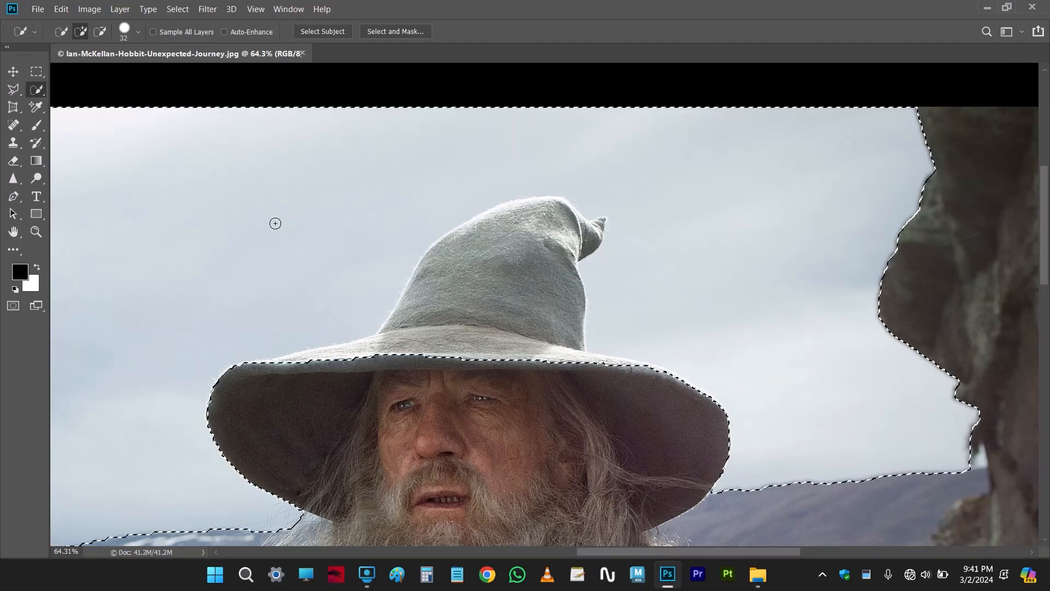
Subtract the hat's crown and the light upper surface of its brim from the sky selection
{"action": "scroll", "coordinate": [466, 301], "scroll_direction": "down", "scroll_amount": 8}
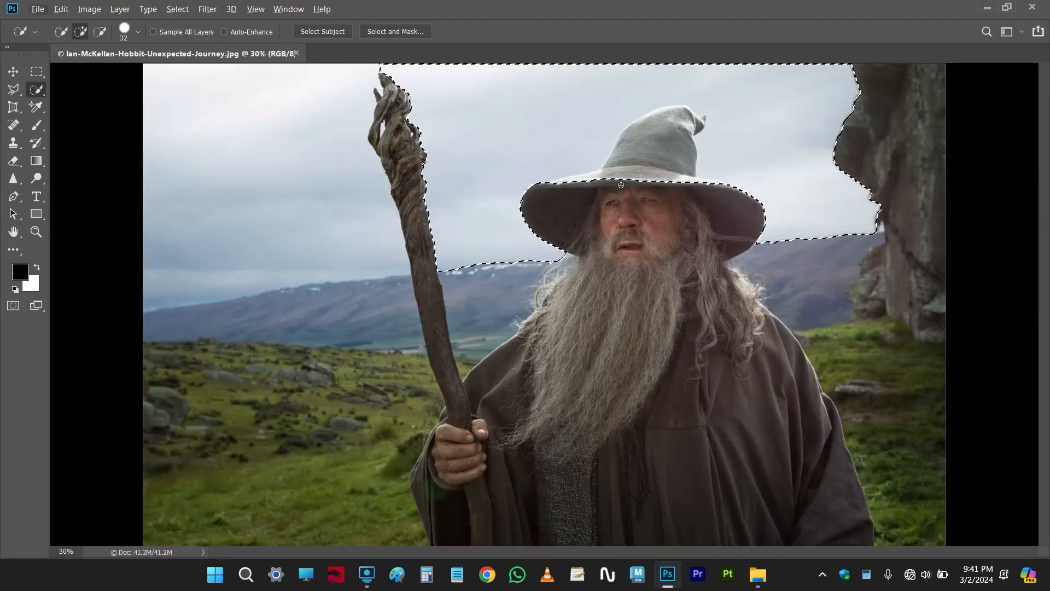
{"action": "left_click", "coordinate": [638, 160], "text": "alt"}
{"action": "left_click_drag", "start_coordinate": [638, 160], "coordinate": [644, 145]}
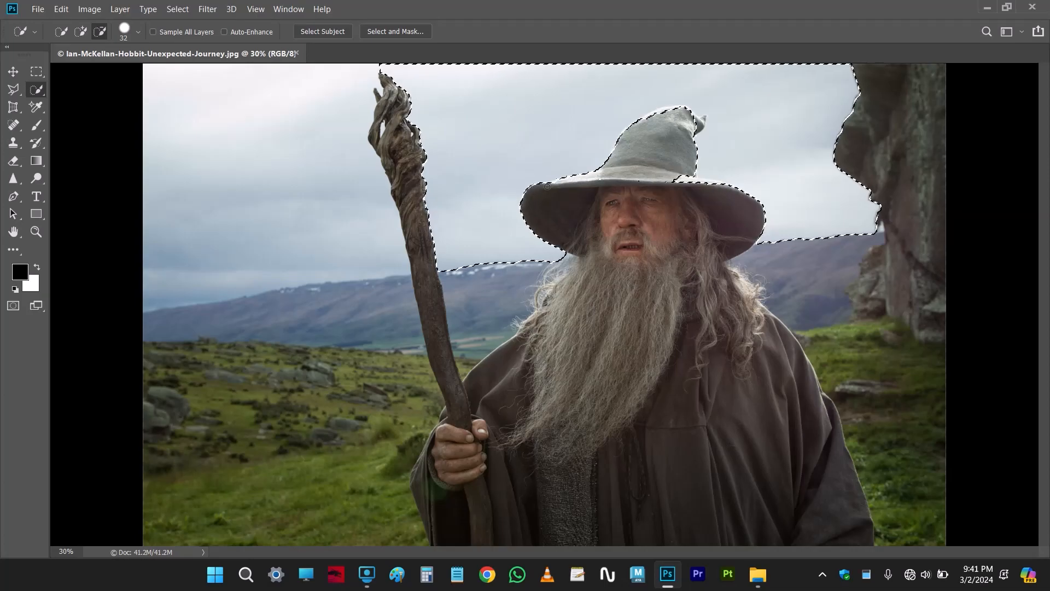
{"action": "scroll", "coordinate": [560, 185], "scroll_direction": "up", "scroll_amount": 5}
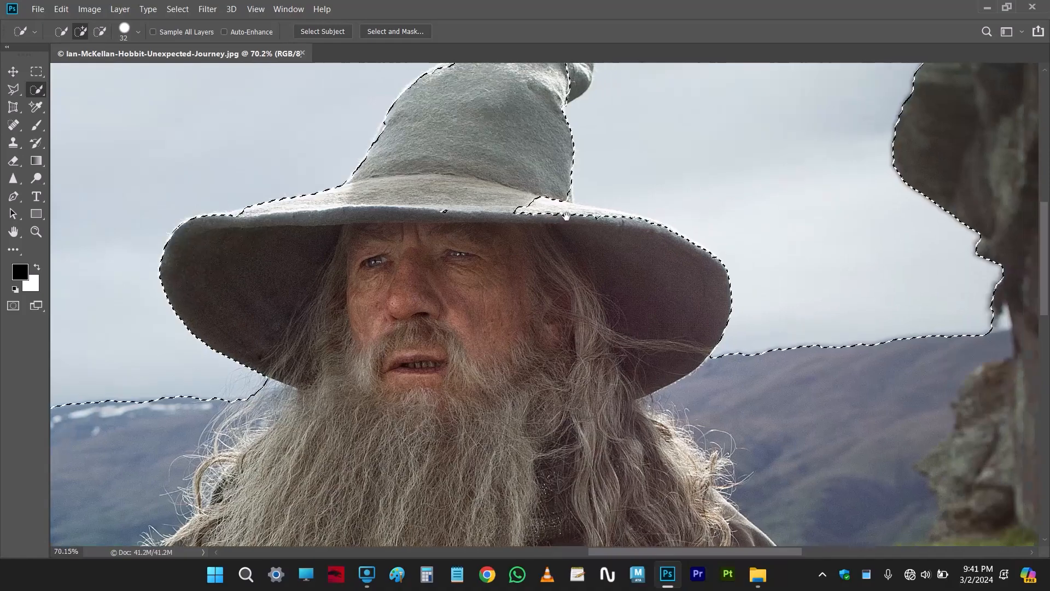
{"action": "left_click_drag", "start_coordinate": [527, 205], "coordinate": [668, 239]}
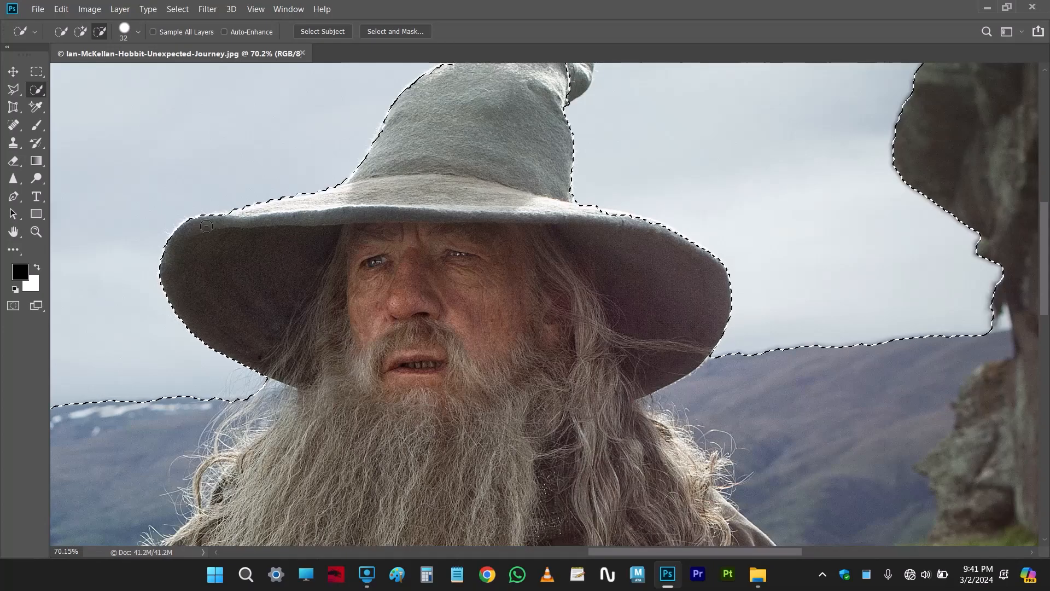
Reduce the brush size to 9 px and refine the selection along the upper-left edge of the hat's crown
{"action": "left_click_drag", "start_coordinate": [479, 140], "coordinate": [490, 258]}
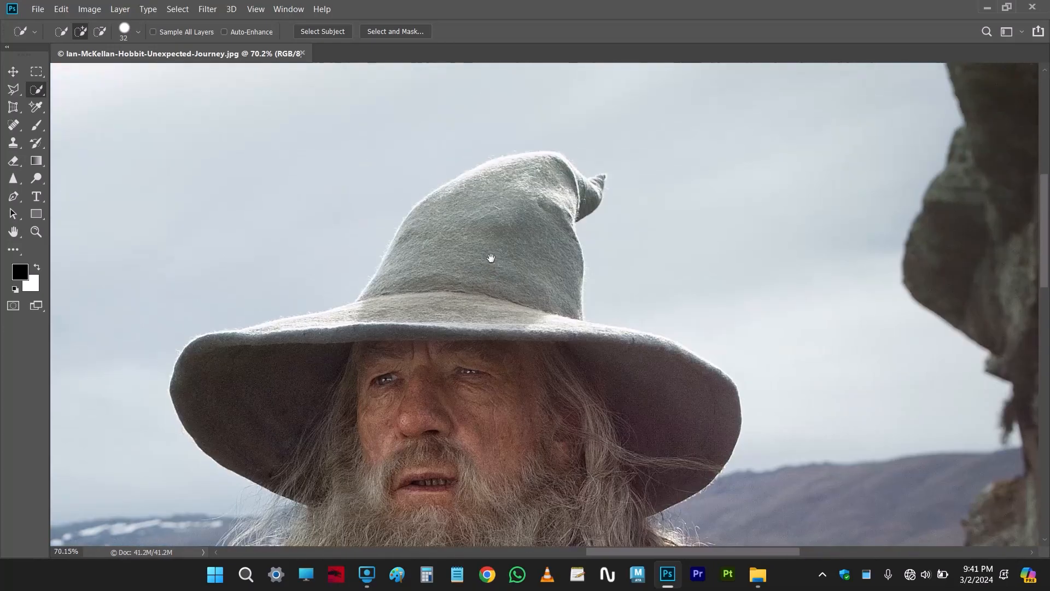
{"action": "scroll", "coordinate": [558, 188], "scroll_direction": "up", "scroll_amount": 8}
{"action": "left_click_drag", "start_coordinate": [584, 187], "coordinate": [572, 192]}
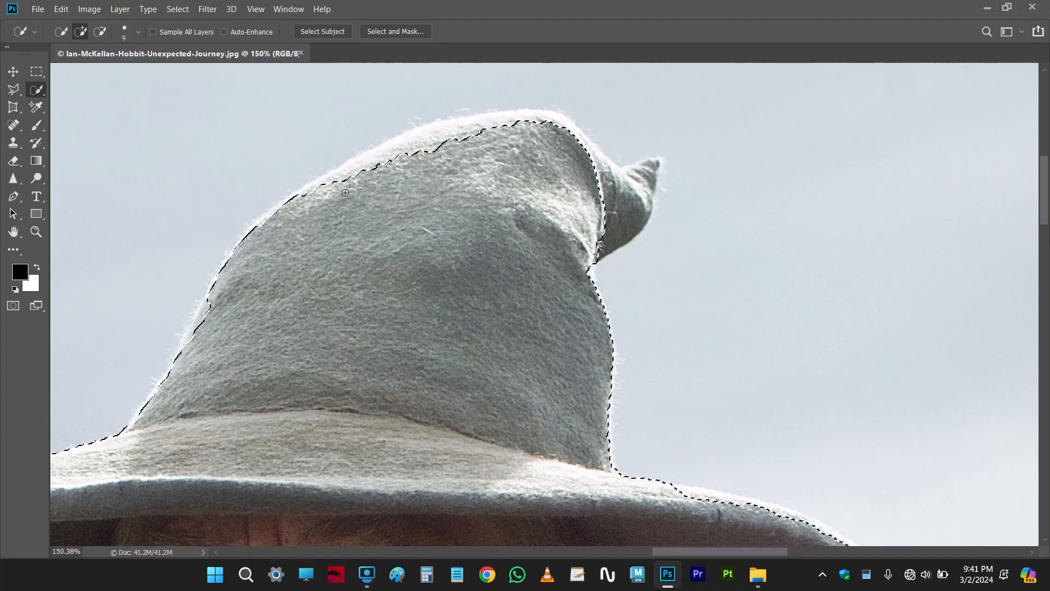
{"action": "left_click", "coordinate": [310, 201], "text": "alt"}
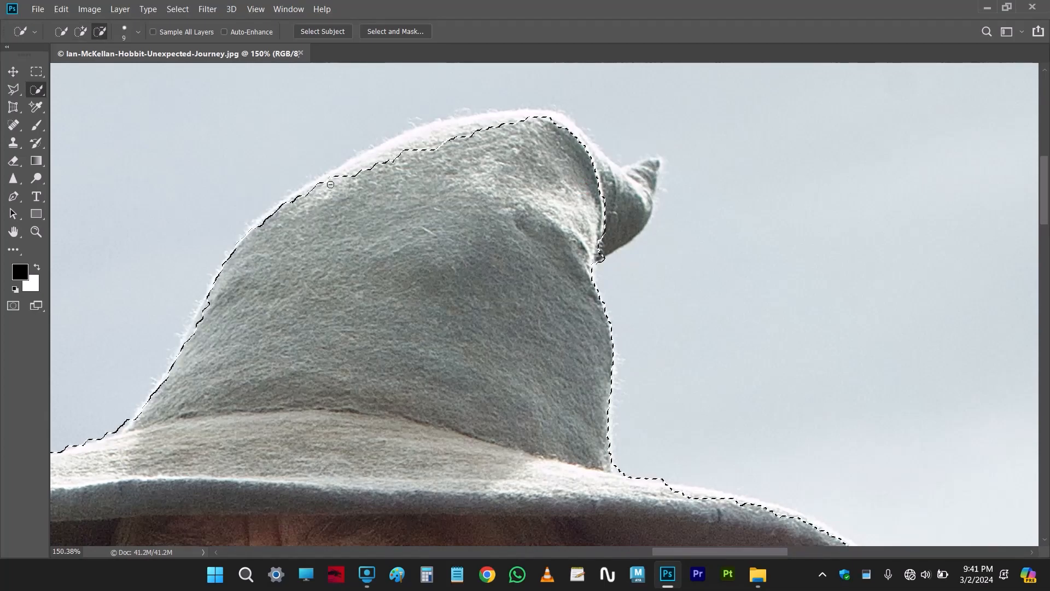
Subtract the hat's curled tip and the remaining rim of its crown from the sky selection
{"action": "left_click", "coordinate": [100, 33]}
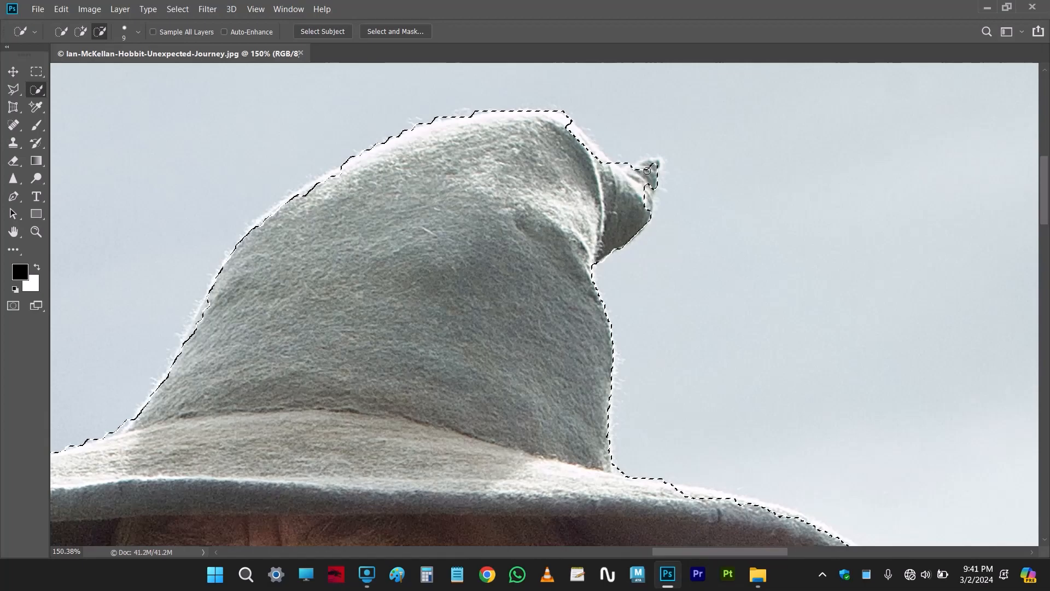
{"action": "left_click_drag", "start_coordinate": [630, 171], "coordinate": [643, 213]}
{"action": "key", "text": "alt"}
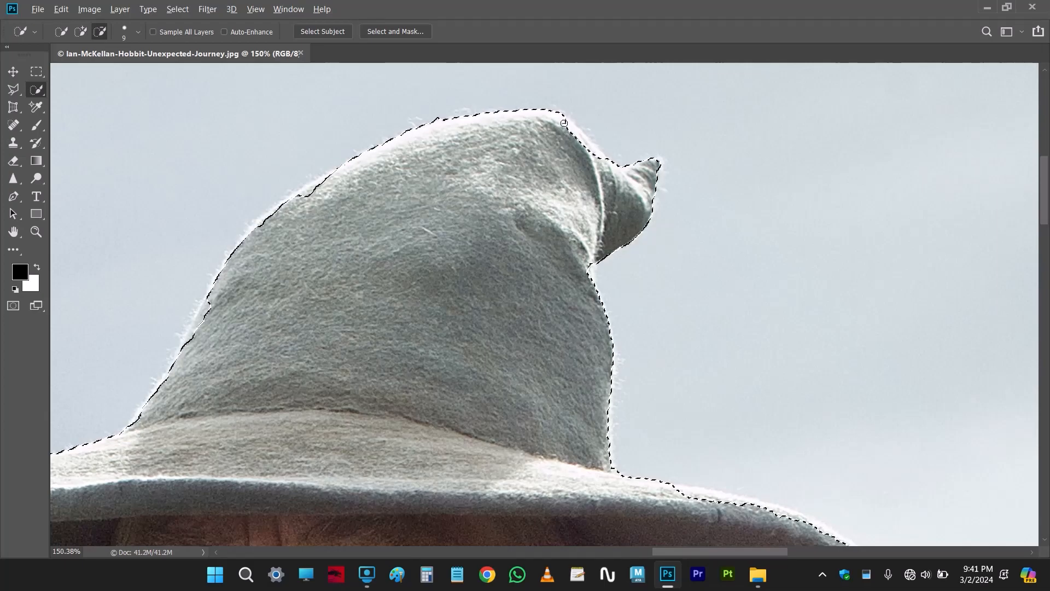
{"action": "left_click_drag", "start_coordinate": [588, 145], "coordinate": [618, 163]}
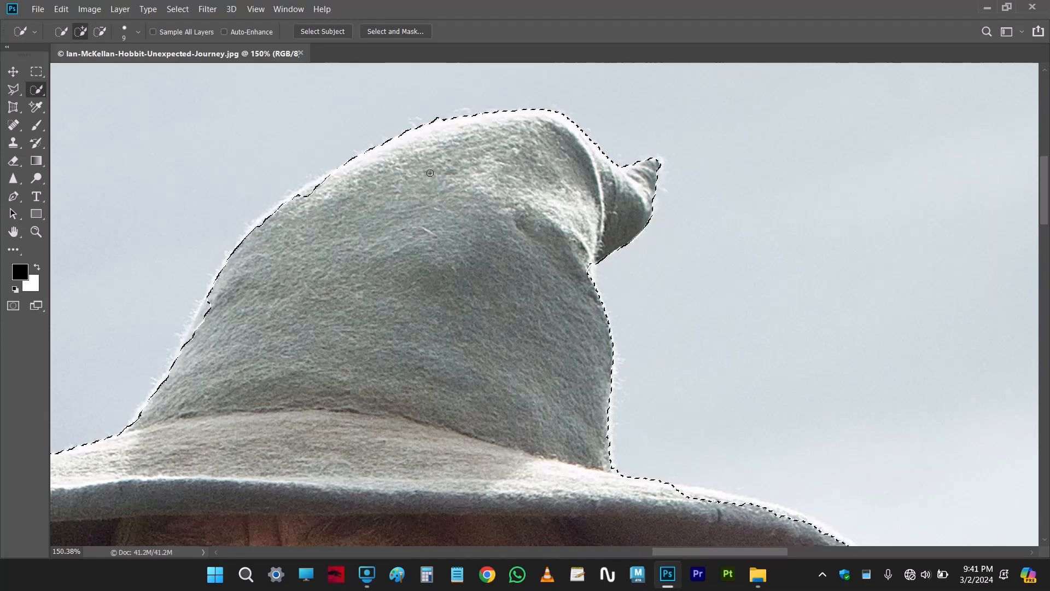
{"action": "mouse_move", "coordinate": [337, 180]}
{"action": "left_mouse_down"}
{"action": "mouse_move", "coordinate": [262, 223]}
{"action": "mouse_move", "coordinate": [239, 259]}
{"action": "left_mouse_up"}
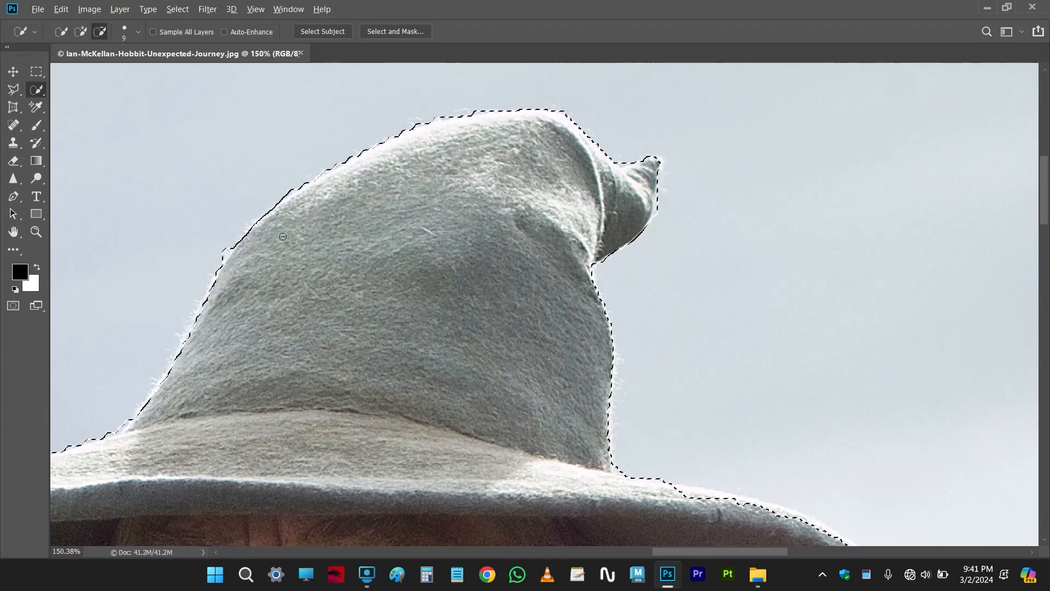
Refine the sky selection along the right side of the hat brim by subtracting its bright upper edge
{"action": "scroll", "coordinate": [541, 298], "scroll_direction": "down", "scroll_amount": 4}
{"action": "left_click_drag", "start_coordinate": [700, 420], "coordinate": [551, 264]}
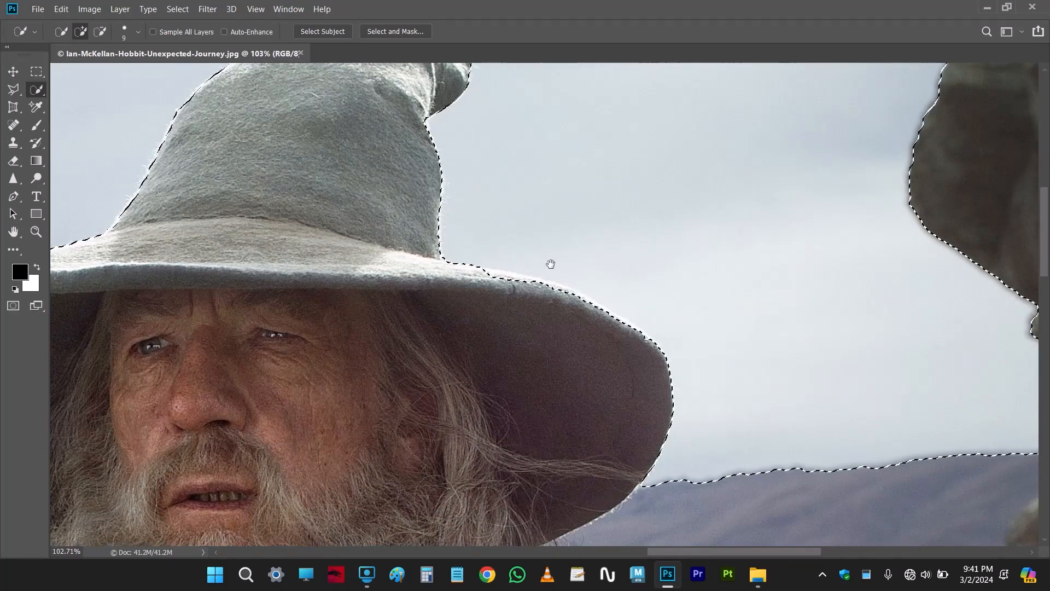
{"action": "key", "text": "alt"}
{"action": "scroll", "coordinate": [530, 282], "scroll_direction": "up", "scroll_amount": 3}
{"action": "left_click_drag", "start_coordinate": [460, 264], "coordinate": [488, 269]}
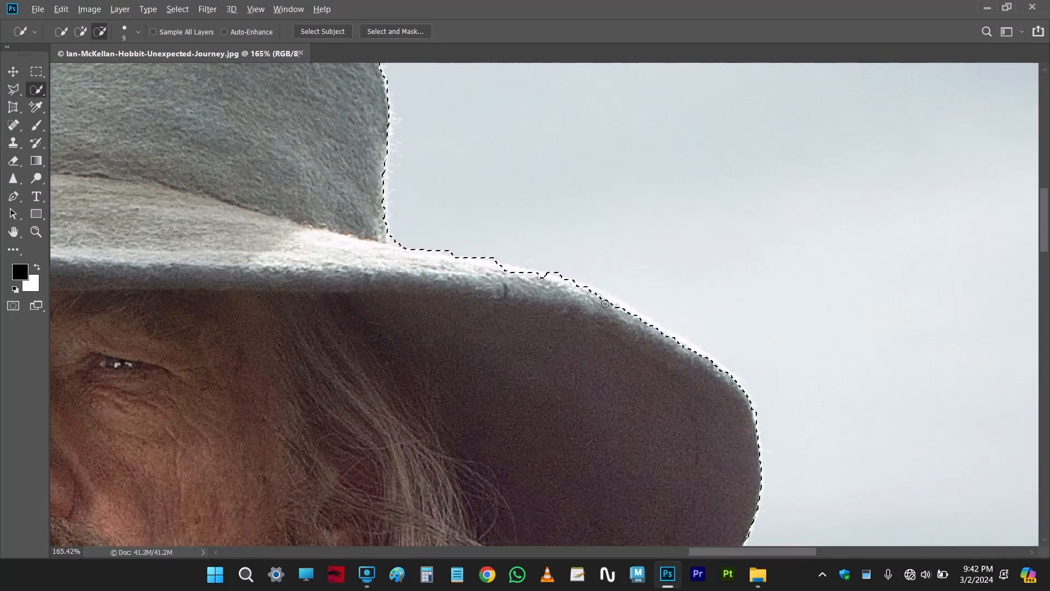
{"action": "left_click_drag", "start_coordinate": [640, 323], "coordinate": [651, 331]}
{"action": "mouse_move", "coordinate": [522, 282]}
{"action": "left_mouse_down"}
{"action": "mouse_move", "coordinate": [548, 281]}
{"action": "mouse_move", "coordinate": [485, 271]}
{"action": "mouse_move", "coordinate": [478, 314]}
{"action": "left_mouse_up"}
{"action": "mouse_move", "coordinate": [707, 366]}
{"action": "left_mouse_down"}
{"action": "mouse_move", "coordinate": [698, 364]}
{"action": "mouse_move", "coordinate": [720, 373]}
{"action": "left_mouse_up"}
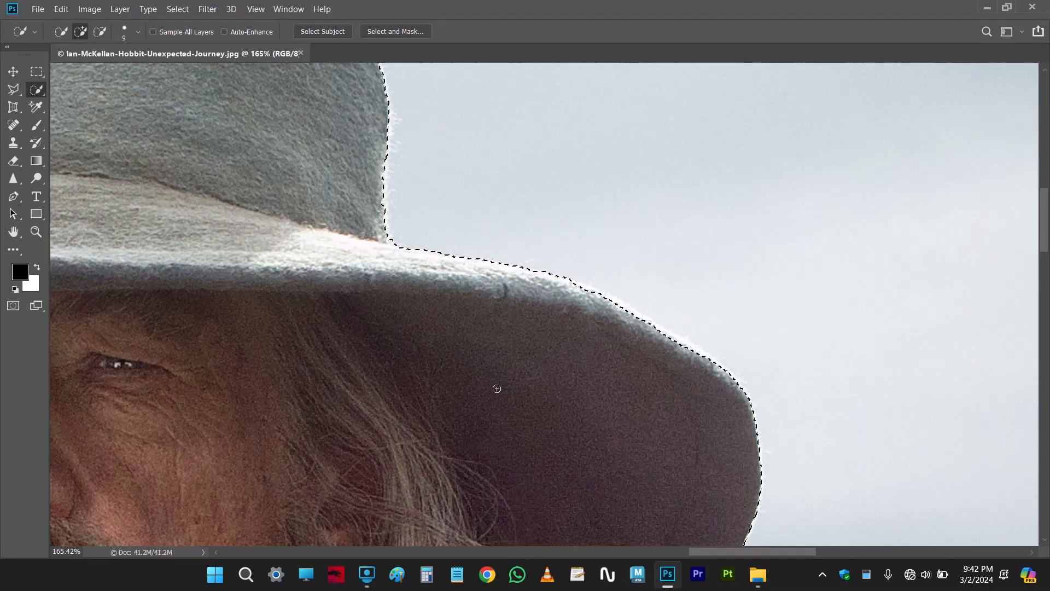
Extend the sky selection around the staff's upper tip and the notch beside its small prong
{"action": "scroll", "coordinate": [495, 387], "scroll_direction": "down", "scroll_amount": 5}
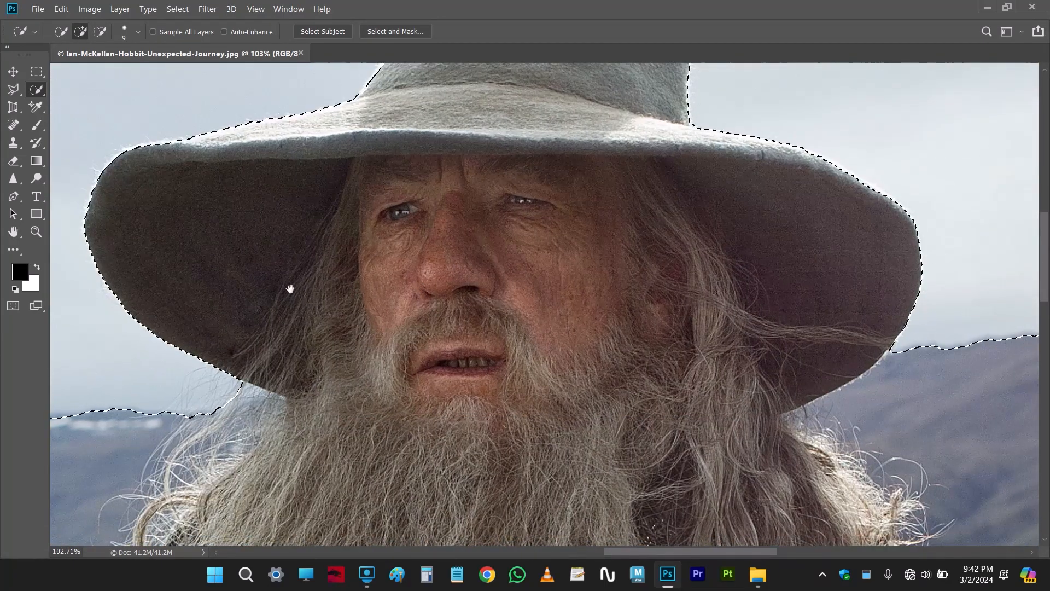
{"action": "left_click_drag", "start_coordinate": [288, 283], "coordinate": [534, 283]}
{"action": "mouse_move", "coordinate": [480, 246]}
{"action": "left_mouse_down"}
{"action": "mouse_move", "coordinate": [521, 285]}
{"action": "mouse_move", "coordinate": [489, 330]}
{"action": "left_mouse_up"}
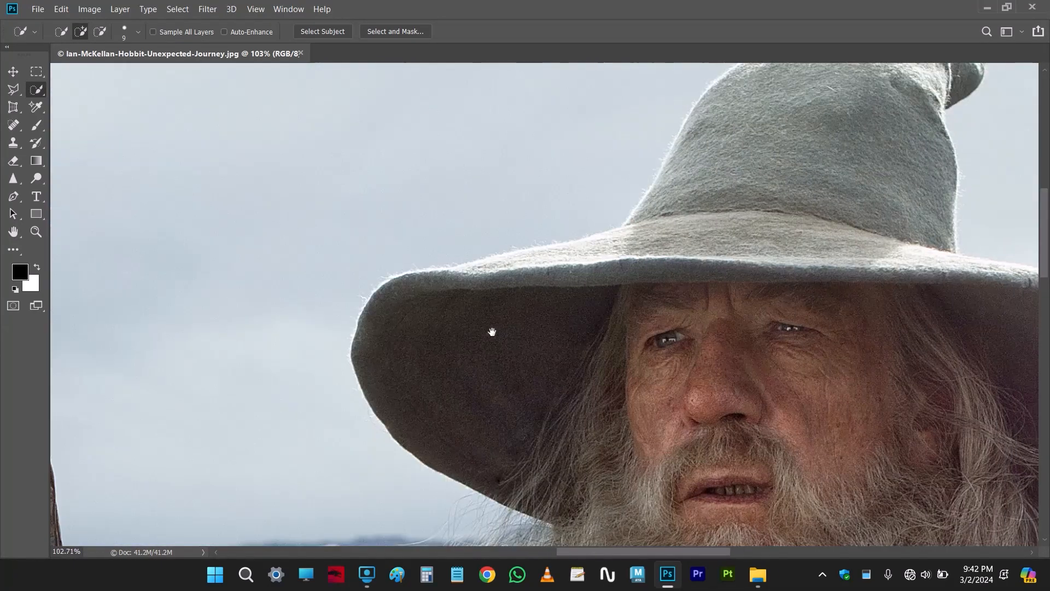
{"action": "mouse_move", "coordinate": [687, 159]}
{"action": "left_mouse_down"}
{"action": "mouse_move", "coordinate": [546, 333]}
{"action": "mouse_move", "coordinate": [885, 73]}
{"action": "left_mouse_up"}
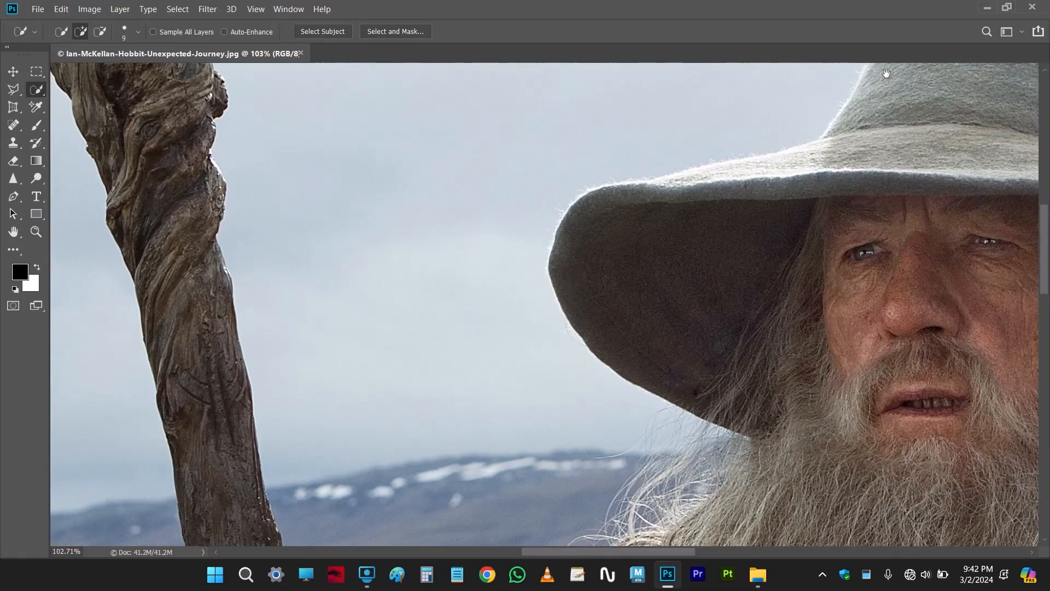
{"action": "scroll", "coordinate": [356, 361], "scroll_direction": "down", "scroll_amount": 5}
{"action": "left_click_drag", "start_coordinate": [253, 166], "coordinate": [414, 271]}
{"action": "scroll", "coordinate": [415, 271], "scroll_direction": "up", "scroll_amount": 3}
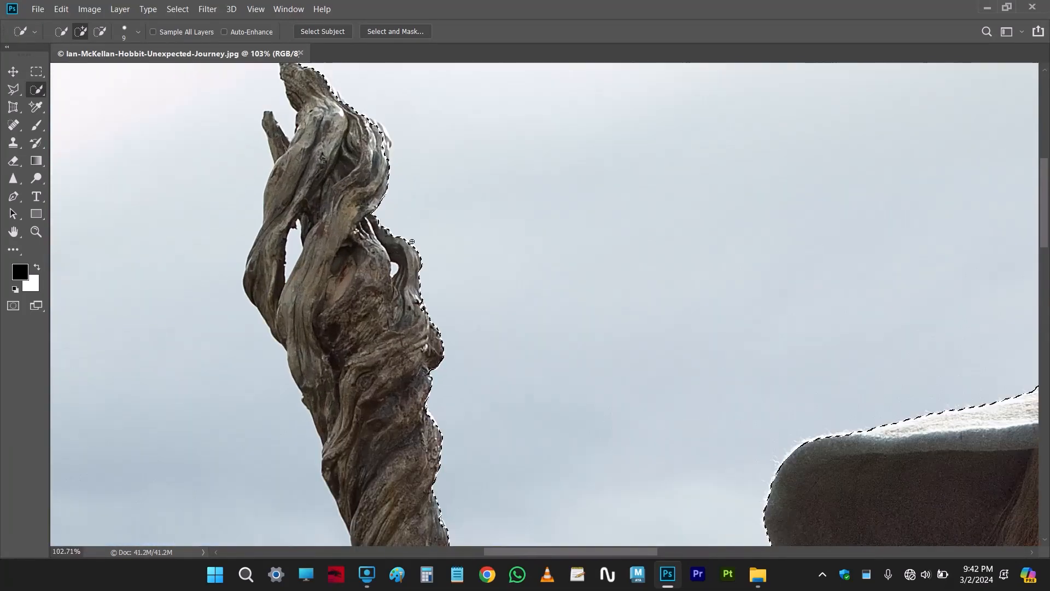
{"action": "left_click_drag", "start_coordinate": [287, 99], "coordinate": [402, 200]}
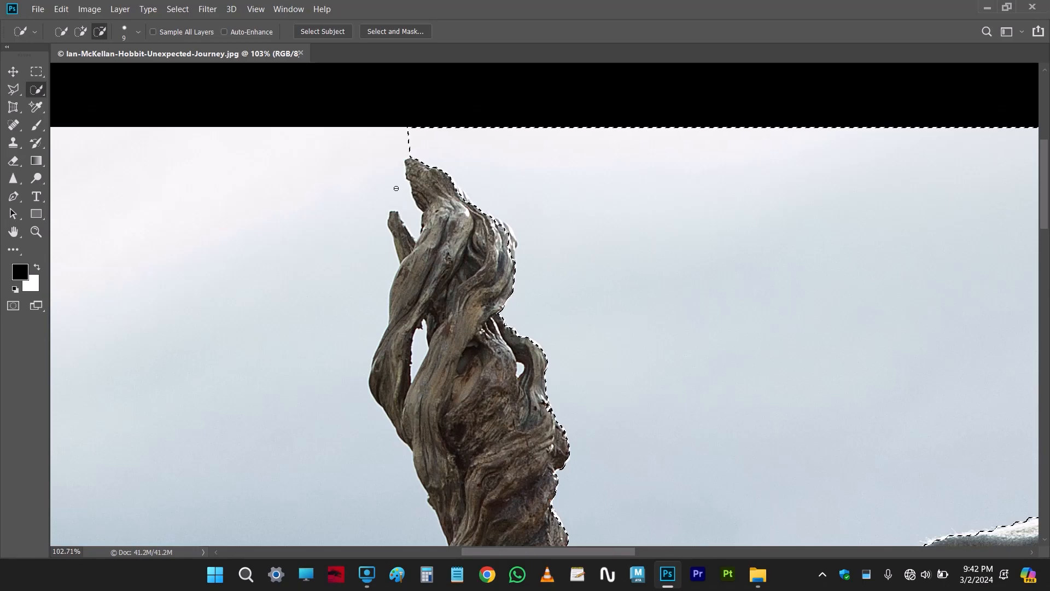
{"action": "left_click_drag", "start_coordinate": [375, 164], "coordinate": [353, 169]}
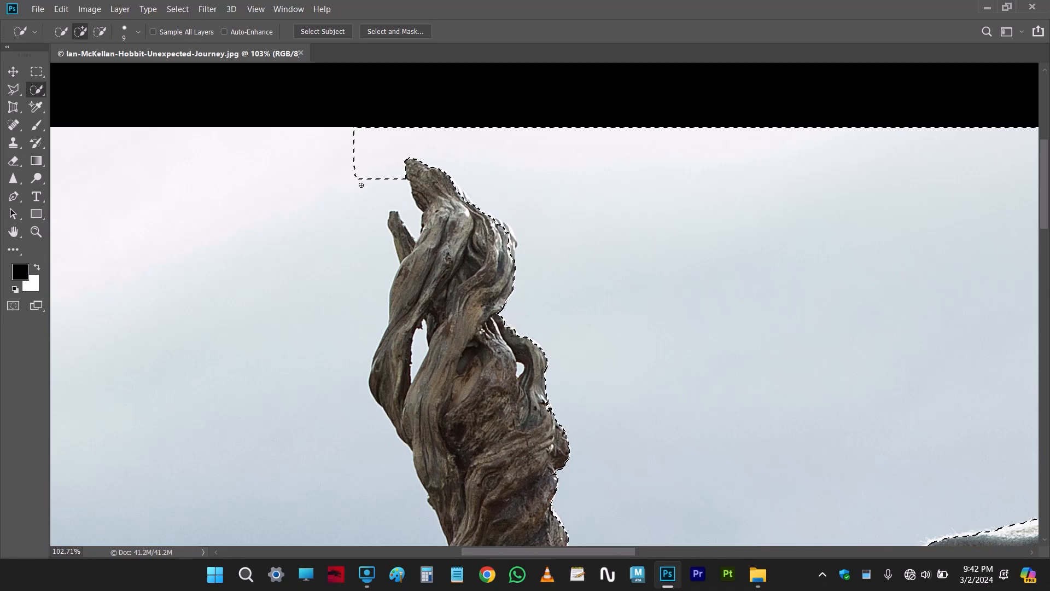
{"action": "left_click_drag", "start_coordinate": [387, 200], "coordinate": [377, 213]}
Add the remaining sky to the left of the staff, following its outer edge downward
{"action": "left_click_drag", "start_coordinate": [368, 298], "coordinate": [363, 252]}
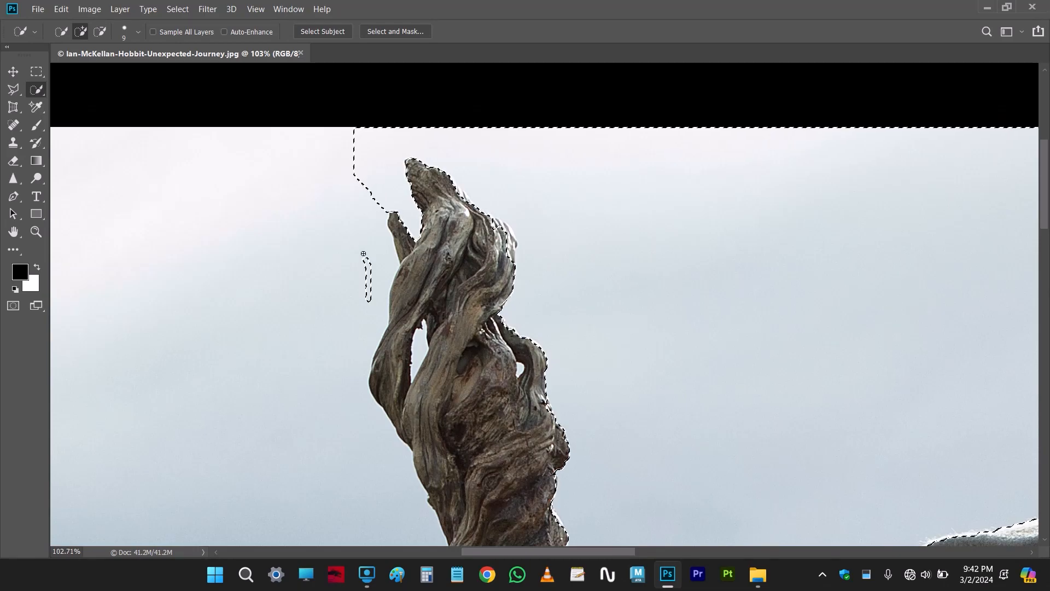
{"action": "mouse_move", "coordinate": [353, 334]}
{"action": "left_mouse_down"}
{"action": "mouse_move", "coordinate": [389, 204]}
{"action": "mouse_move", "coordinate": [372, 263]}
{"action": "mouse_move", "coordinate": [408, 345]}
{"action": "left_mouse_up"}
{"action": "scroll", "coordinate": [441, 208], "scroll_direction": "down", "scroll_amount": 3}
{"action": "left_click_drag", "start_coordinate": [441, 208], "coordinate": [456, 374]}
Set the brush to 8 px and add a first patch of sky inside the staff's large left gap
{"action": "scroll", "coordinate": [457, 377], "scroll_direction": "down", "scroll_amount": 4}
{"action": "scroll", "coordinate": [467, 392], "scroll_direction": "down", "scroll_amount": 2}
{"action": "scroll", "coordinate": [409, 277], "scroll_direction": "up", "scroll_amount": 6}
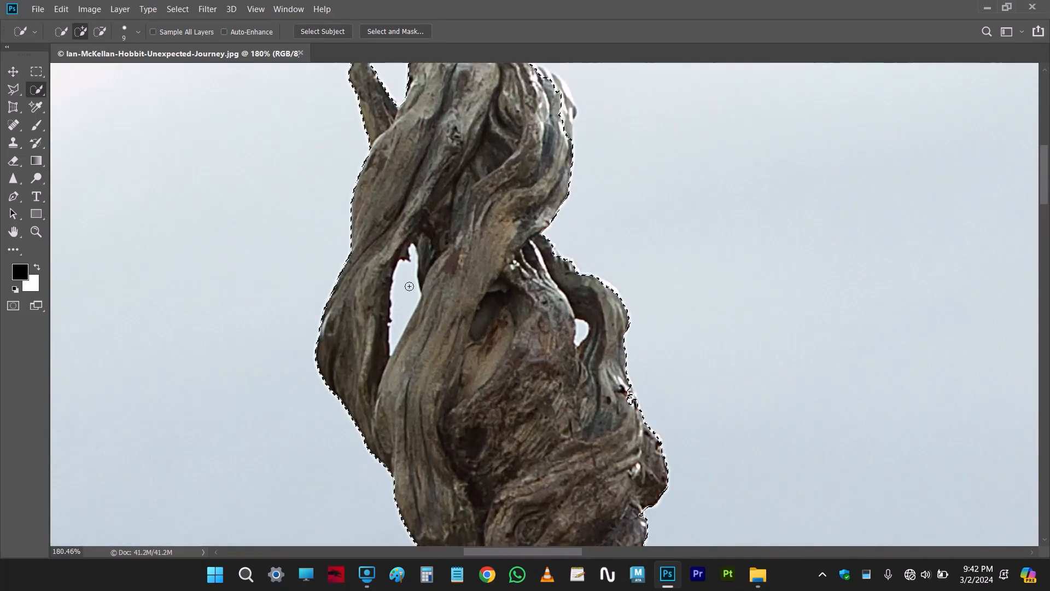
{"action": "left_click_drag", "start_coordinate": [409, 286], "coordinate": [406, 287]}
{"action": "key", "text": "bracketright"}
{"action": "key", "text": "bracketright"}
{"action": "key", "text": "bracketright"}
{"action": "key", "text": "bracketright"}
{"action": "key", "text": "bracketright"}
{"action": "key", "text": "bracketright"}
{"action": "key", "text": "bracketright"}
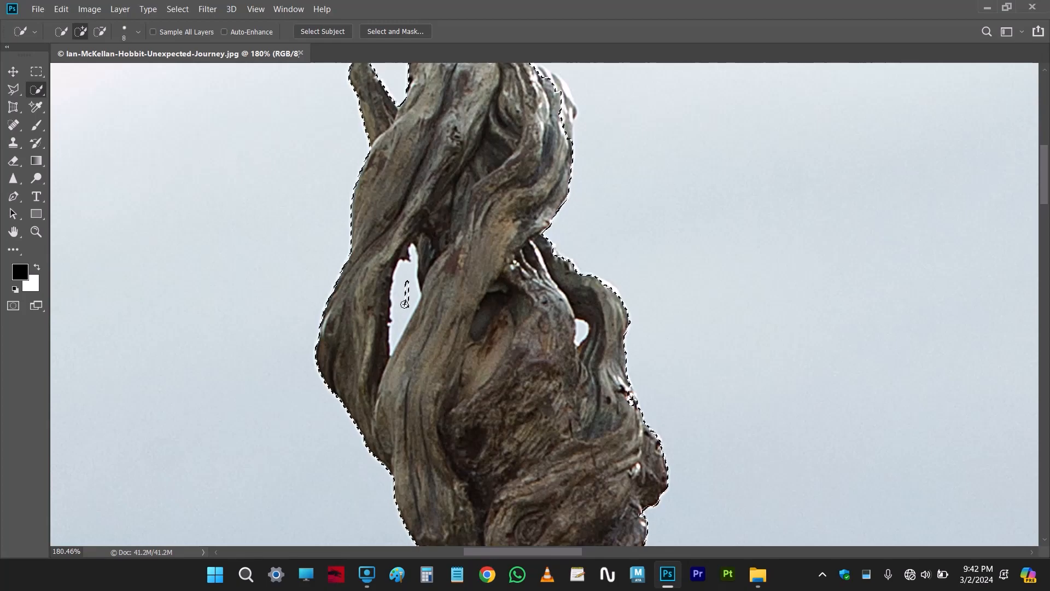
{"action": "key", "text": "bracketright"}
{"action": "key", "text": "bracketright"}
{"action": "key", "text": "bracketright"}
Reduce the brush to 2 px and add the rest of the sky inside the staff's large gap
{"action": "scroll", "coordinate": [404, 304], "scroll_direction": "up", "scroll_amount": 5}
{"action": "key", "text": "bracketleft"}
{"action": "key", "text": "bracketleft"}
{"action": "key", "text": "bracketleft"}
{"action": "key", "text": "bracketleft"}
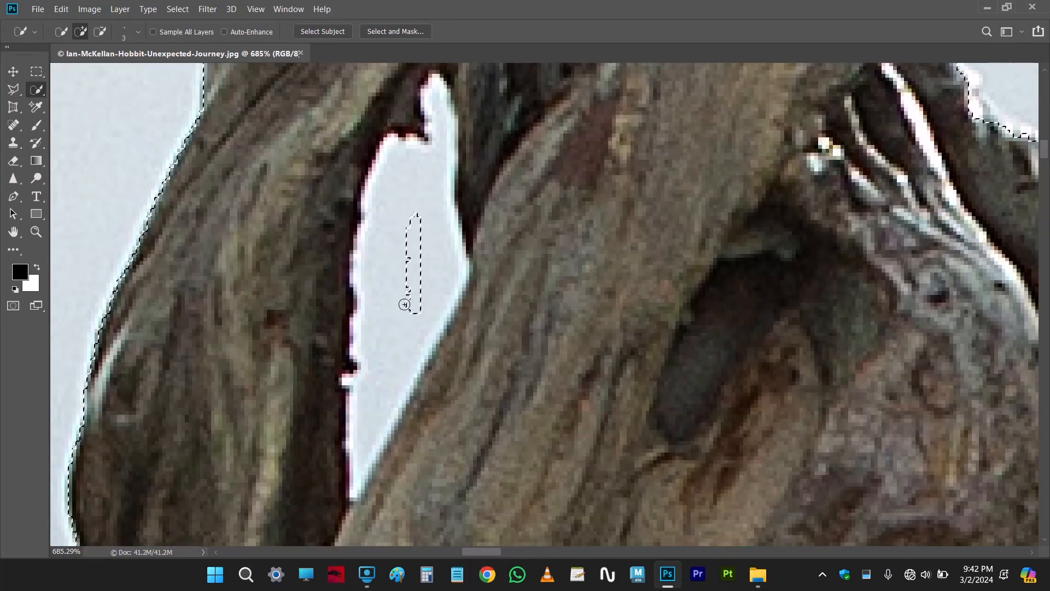
{"action": "left_click_drag", "start_coordinate": [395, 361], "coordinate": [390, 298]}
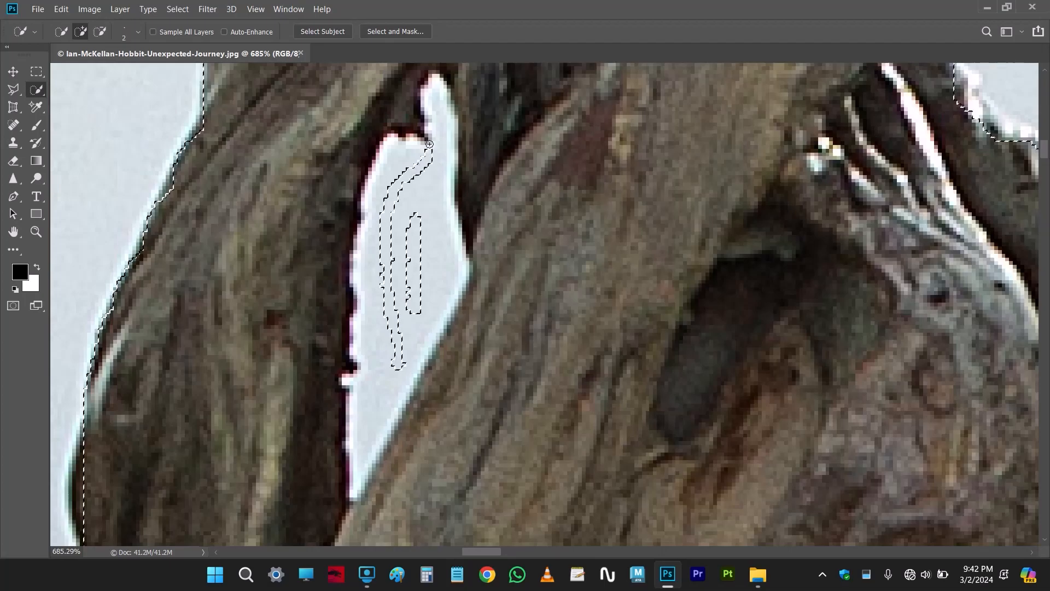
{"action": "mouse_move", "coordinate": [442, 141]}
{"action": "left_mouse_down"}
{"action": "mouse_move", "coordinate": [444, 228]}
{"action": "mouse_move", "coordinate": [412, 297]}
{"action": "left_mouse_up"}
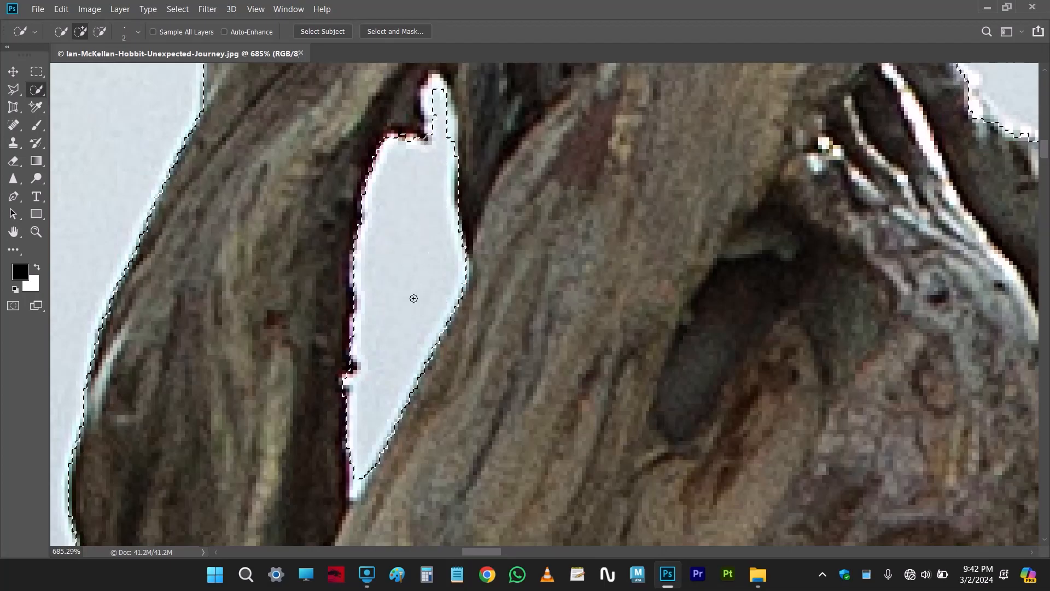
{"action": "scroll", "coordinate": [405, 325], "scroll_direction": "down", "scroll_amount": 4}
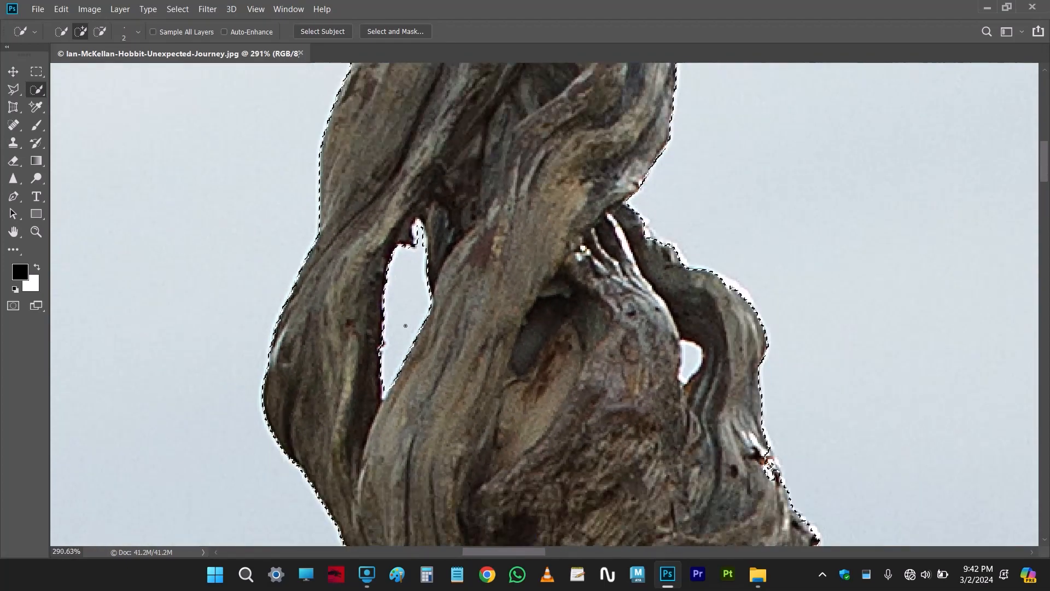
{"action": "scroll", "coordinate": [358, 378], "scroll_direction": "up", "scroll_amount": 5}
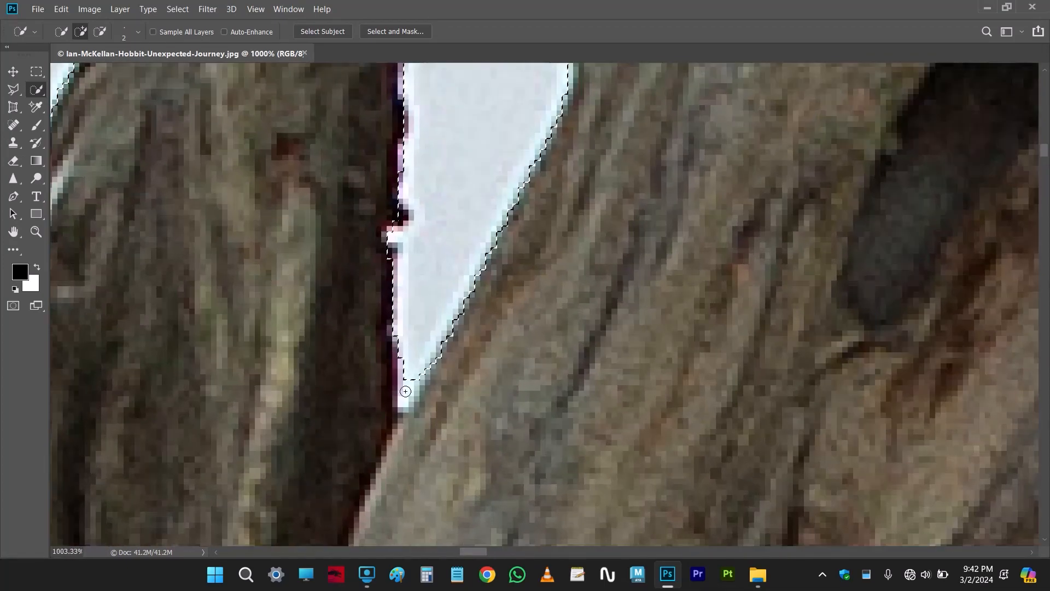
Add the sky showing through the small hole on the right side of the staff's head
{"action": "scroll", "coordinate": [358, 378], "scroll_direction": "down", "scroll_amount": 2}
{"action": "left_click_drag", "start_coordinate": [760, 360], "coordinate": [370, 328]}
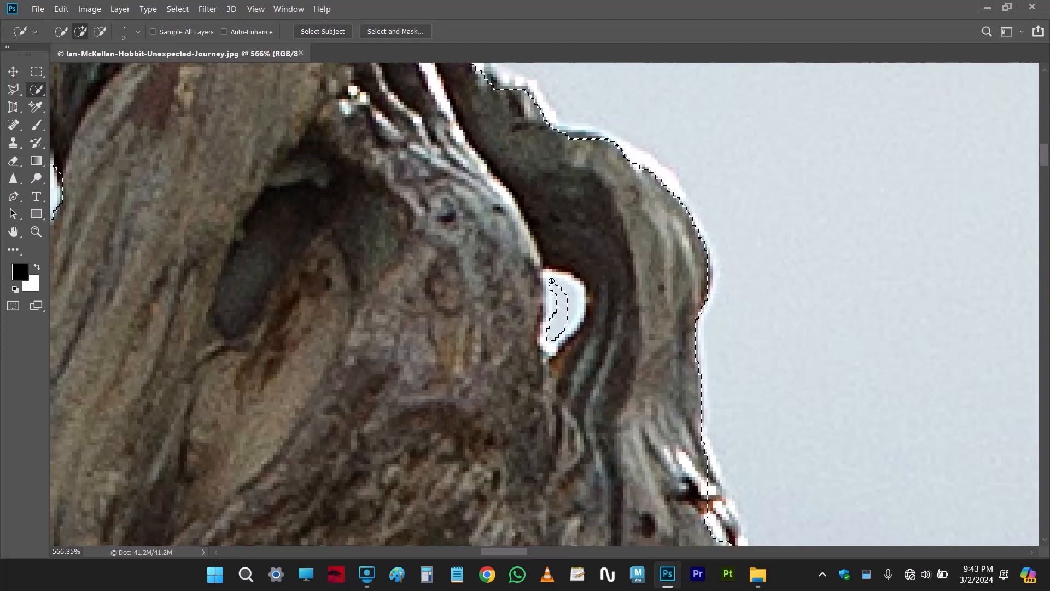
{"action": "left_click_drag", "start_coordinate": [565, 323], "coordinate": [561, 294]}
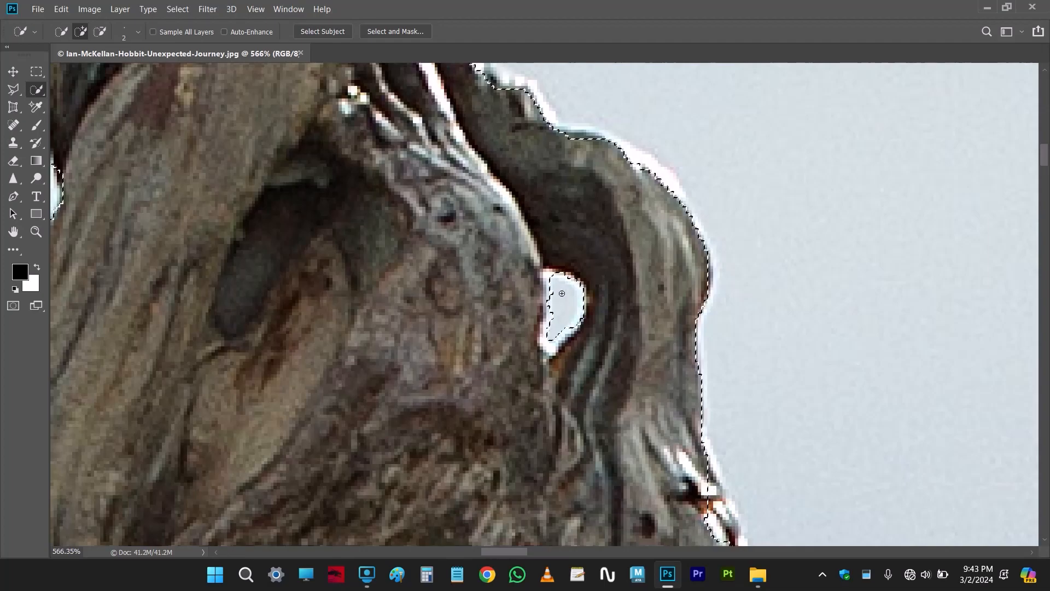
{"action": "scroll", "coordinate": [551, 324], "scroll_direction": "down", "scroll_amount": 3}
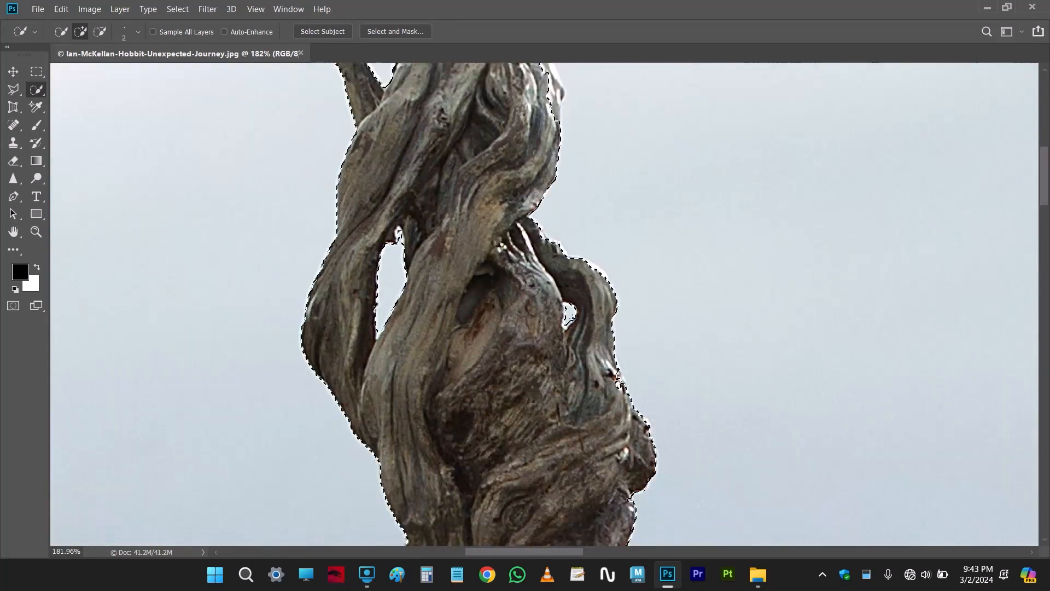
Enlarge the brush to 8 px and subtract the bright, jagged wood on the staff's right edge below the hole
{"action": "scroll", "coordinate": [629, 386], "scroll_direction": "up", "scroll_amount": 2}
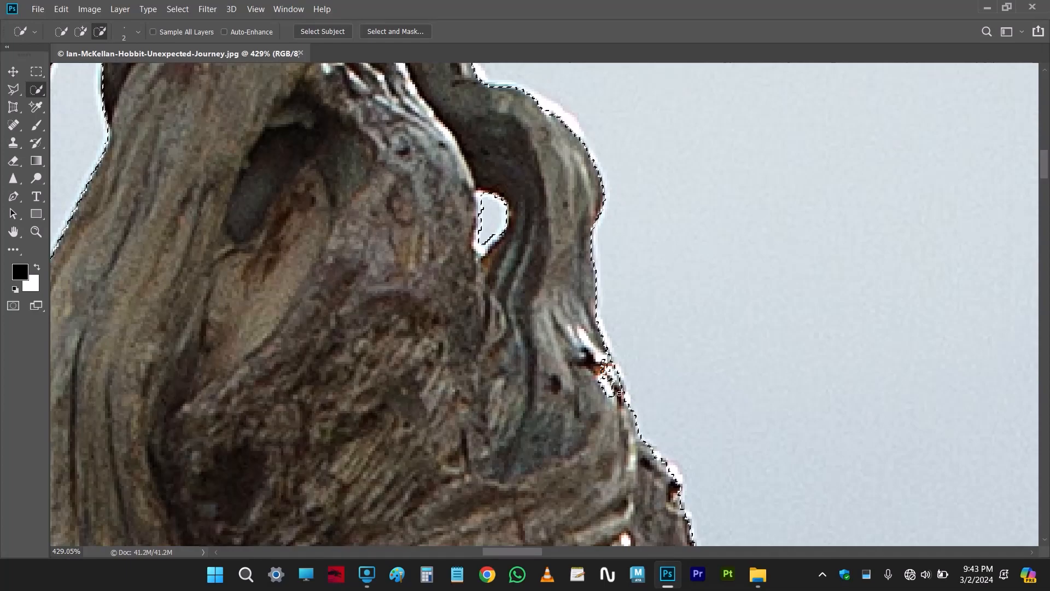
{"action": "scroll", "coordinate": [569, 413], "scroll_direction": "down", "scroll_amount": 3}
{"action": "left_click_drag", "start_coordinate": [681, 353], "coordinate": [689, 353]}
{"action": "left_click_drag", "start_coordinate": [642, 429], "coordinate": [617, 382]}
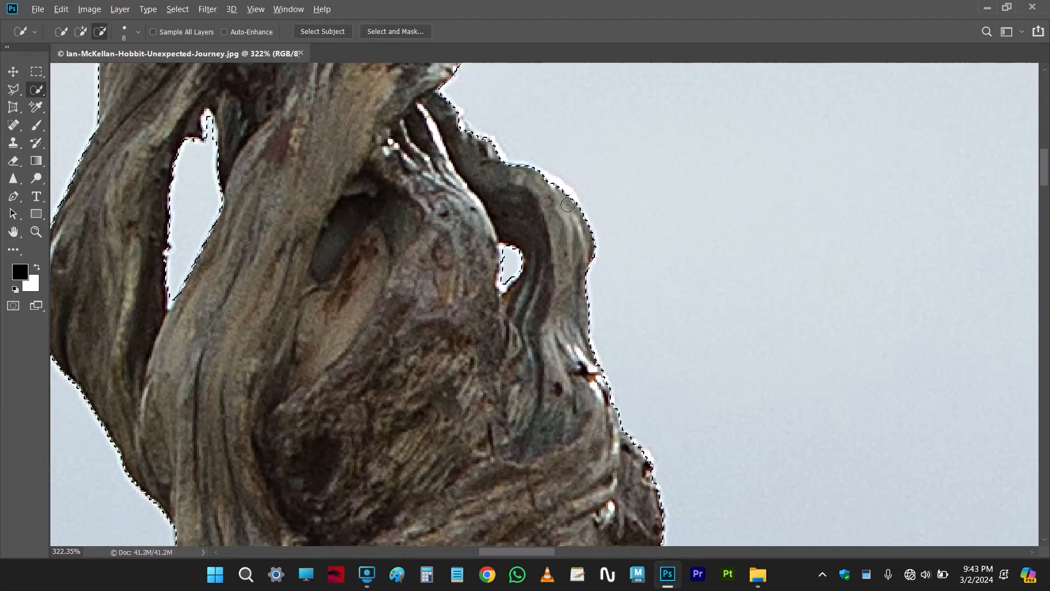
Switch to the Lasso tool and add the missed sky in the pointed lower corner of the staff's large gap
{"action": "scroll", "coordinate": [574, 251], "scroll_direction": "down", "scroll_amount": 2}
{"action": "scroll", "coordinate": [577, 252], "scroll_direction": "down", "scroll_amount": 3}
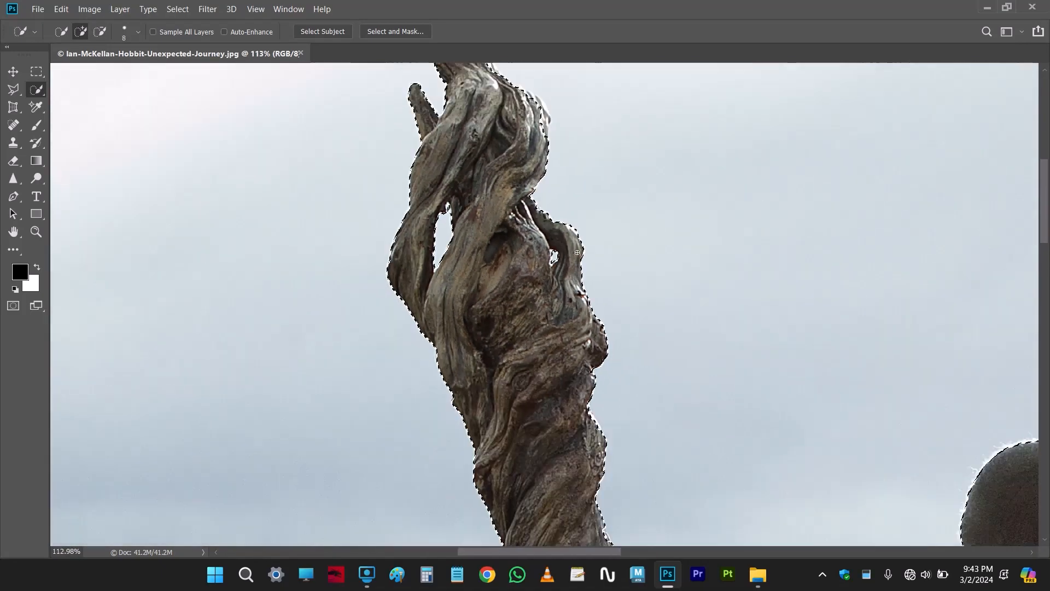
{"action": "scroll", "coordinate": [550, 316], "scroll_direction": "down", "scroll_amount": 4}
{"action": "key", "text": "ctrl+0"}
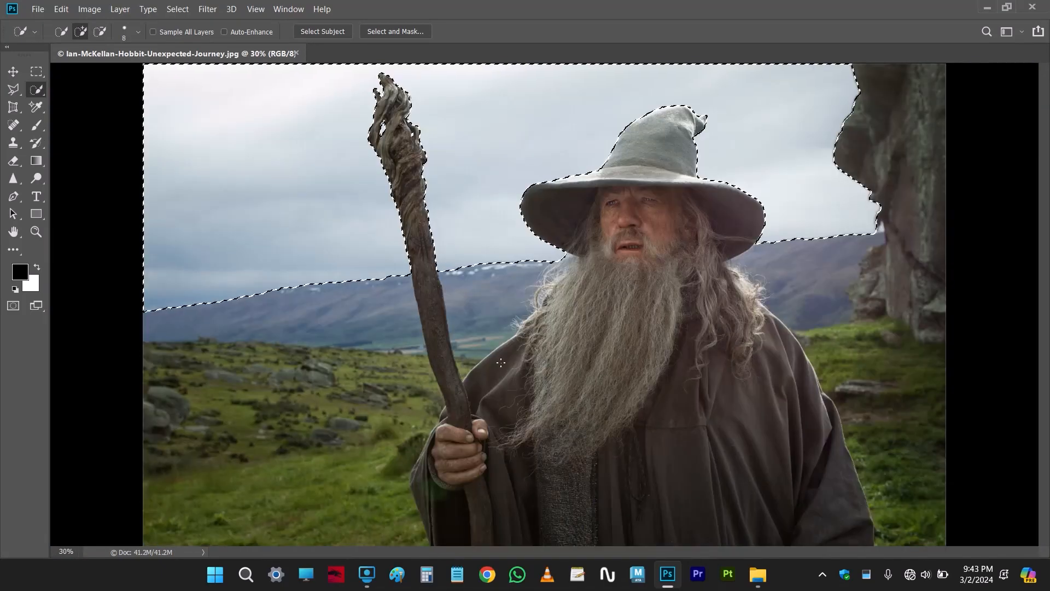
{"action": "scroll", "coordinate": [579, 262], "scroll_direction": "up", "scroll_amount": 2}
{"action": "scroll", "coordinate": [579, 262], "scroll_direction": "down", "scroll_amount": 3}
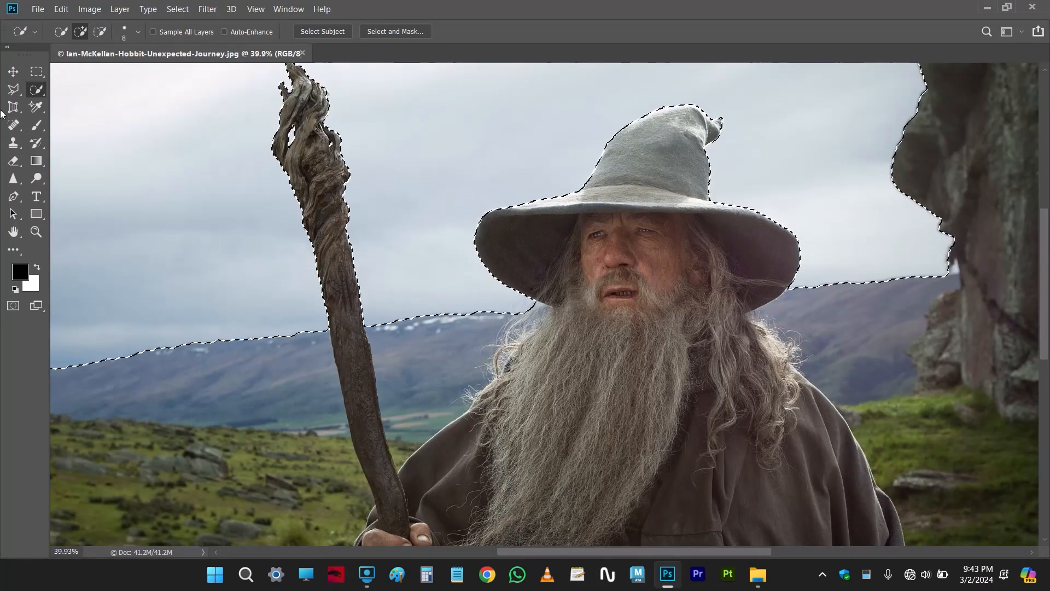
{"action": "left_click", "coordinate": [13, 89]}
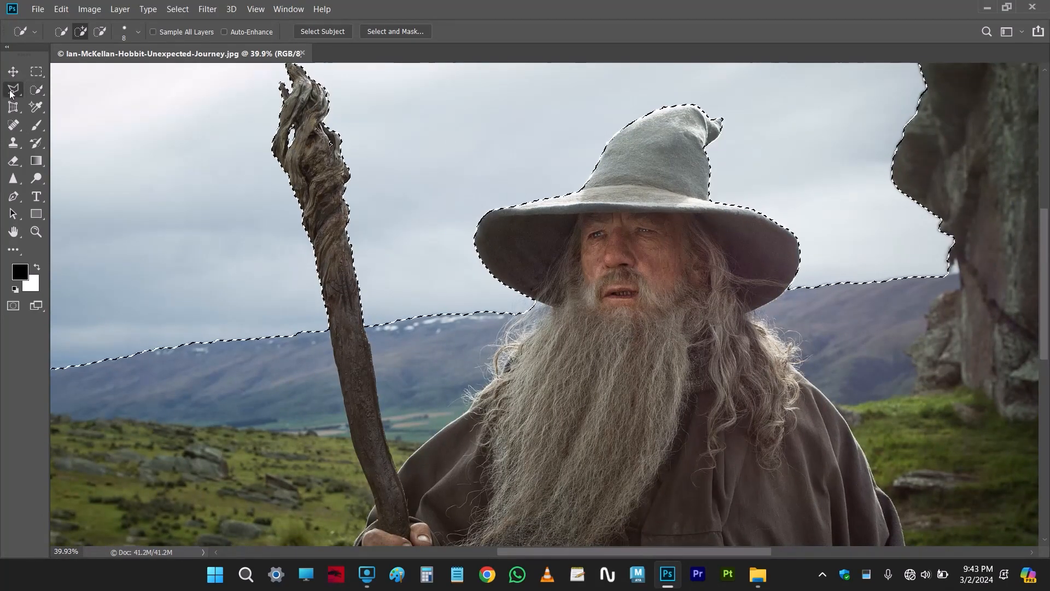
{"action": "left_click", "coordinate": [70, 90]}
{"action": "scroll", "coordinate": [281, 148], "scroll_direction": "up", "scroll_amount": 8}
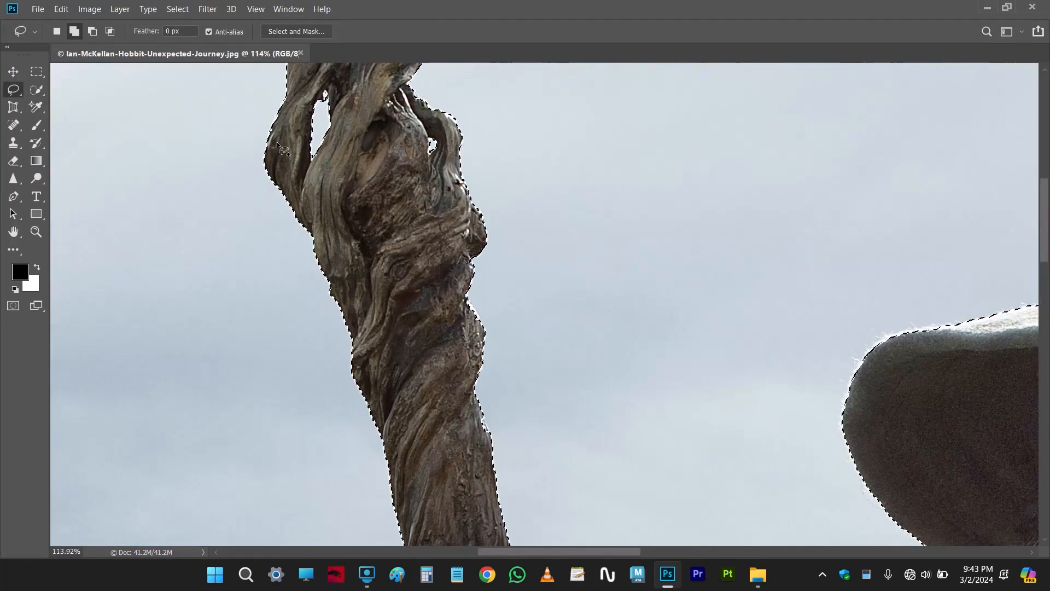
{"action": "scroll", "coordinate": [295, 256], "scroll_direction": "up", "scroll_amount": 2}
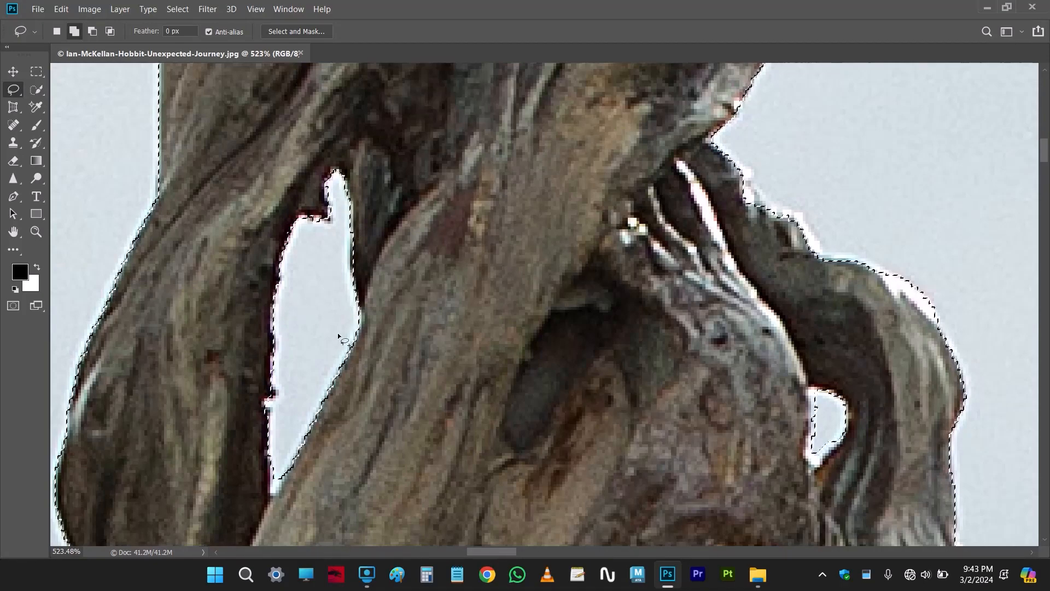
{"action": "scroll", "coordinate": [309, 304], "scroll_direction": "down", "scroll_amount": 5}
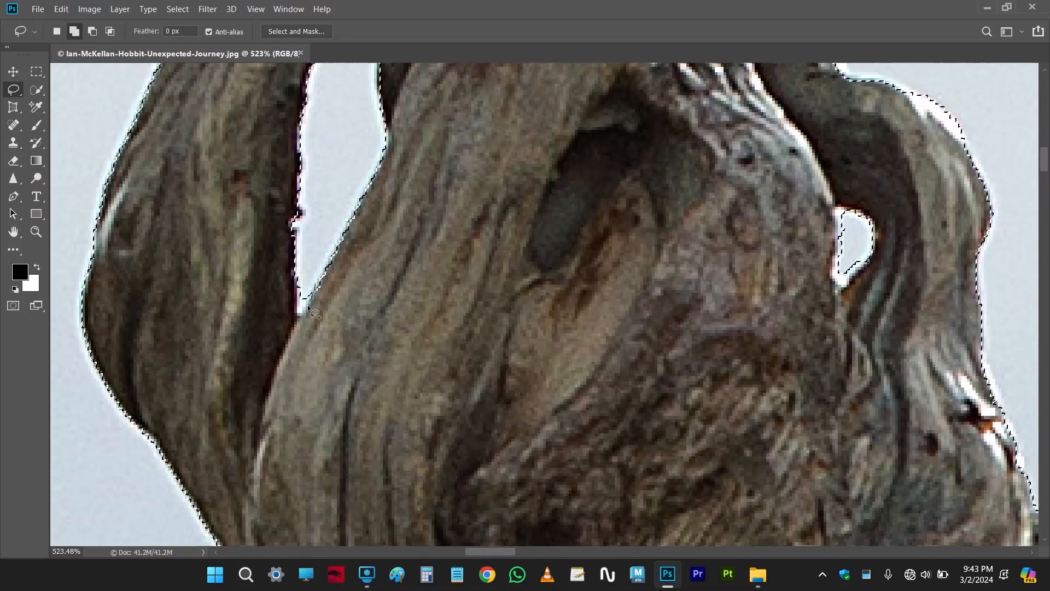
{"action": "mouse_move", "coordinate": [299, 314]}
{"action": "left_mouse_down"}
{"action": "mouse_move", "coordinate": [311, 295]}
{"action": "mouse_move", "coordinate": [301, 272]}
{"action": "left_mouse_up"}
{"action": "left_click_drag", "start_coordinate": [296, 225], "coordinate": [296, 225]}
Add the missed rim of sky inside the staff's small right hole with the Lasso tool
{"action": "left_click", "coordinate": [36, 89]}
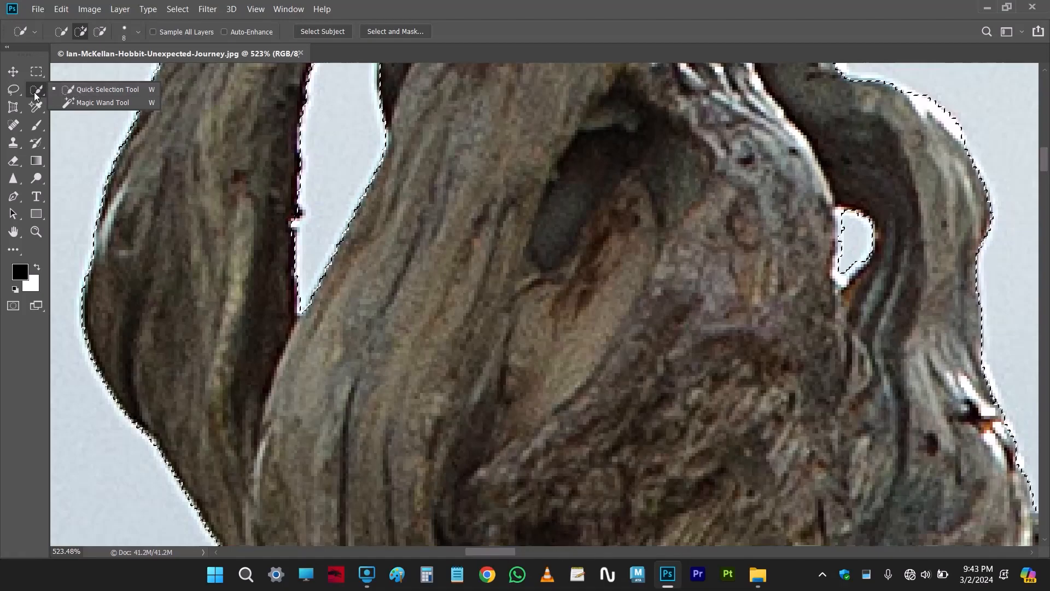
{"action": "key", "text": "l"}
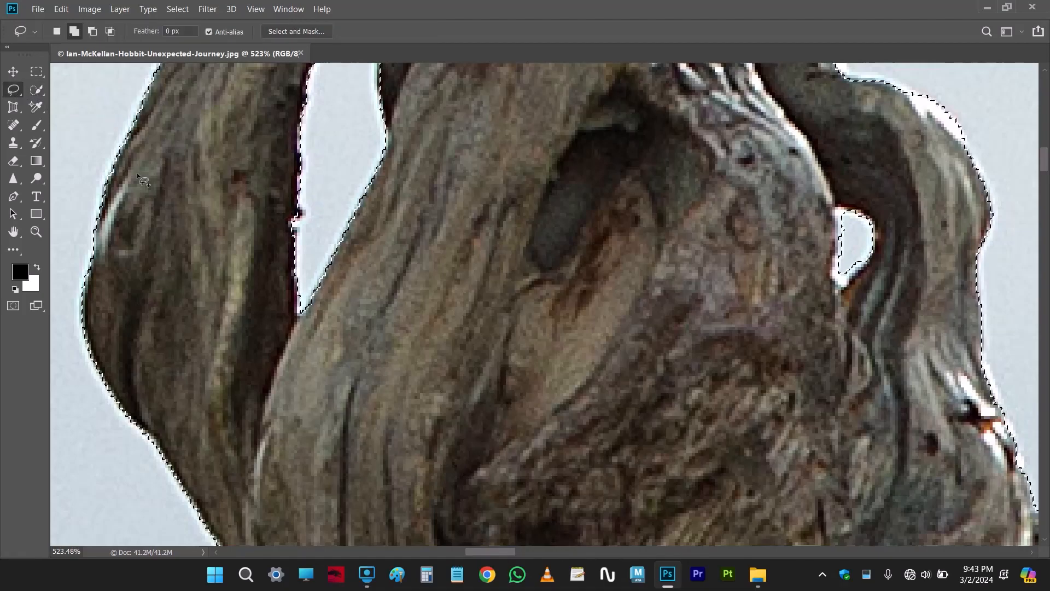
{"action": "scroll", "coordinate": [470, 205], "scroll_direction": "down", "scroll_amount": 4}
{"action": "left_click_drag", "start_coordinate": [663, 220], "coordinate": [517, 264]}
{"action": "scroll", "coordinate": [517, 263], "scroll_direction": "up", "scroll_amount": 5}
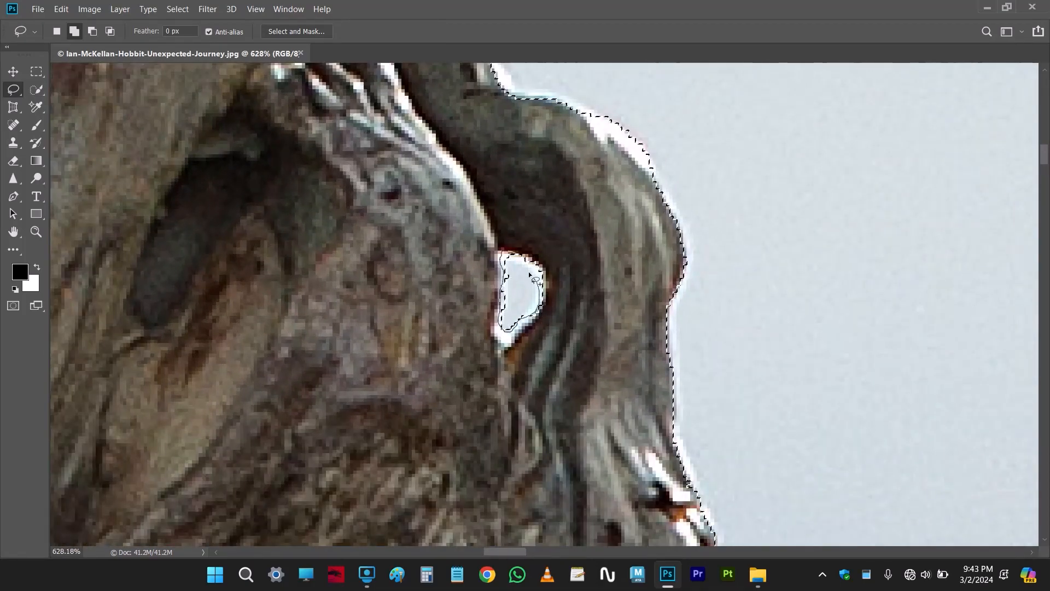
{"action": "left_click_drag", "start_coordinate": [529, 274], "coordinate": [512, 261]}
Try to correct the selection along the notched edge above the small hole with the Lasso in add mode
{"action": "scroll", "coordinate": [574, 325], "scroll_direction": "down", "scroll_amount": 5}
{"action": "left_click_drag", "start_coordinate": [532, 205], "coordinate": [526, 267]}
{"action": "scroll", "coordinate": [471, 189], "scroll_direction": "up", "scroll_amount": 1}
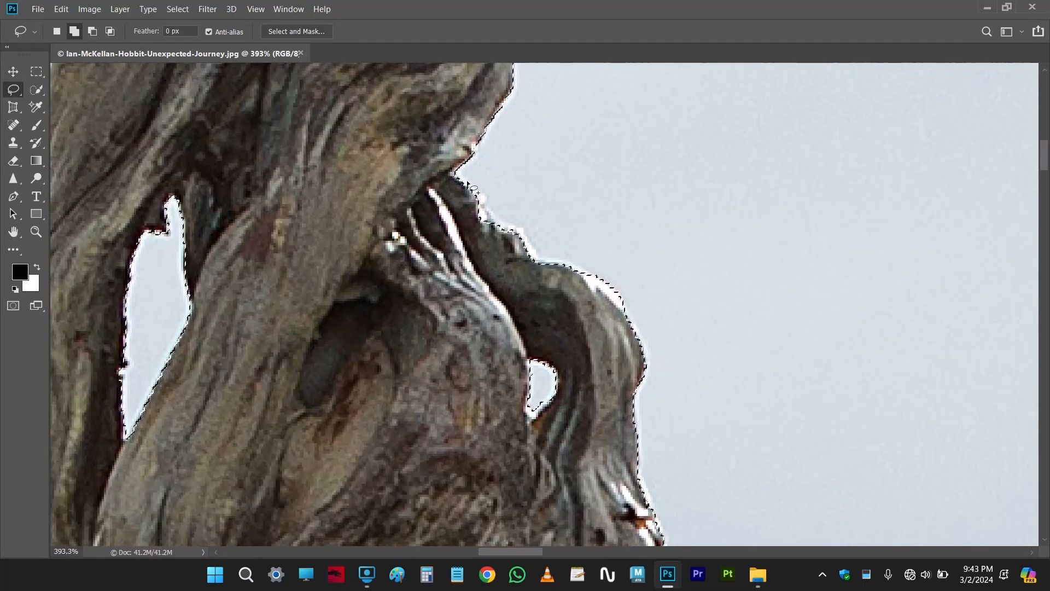
{"action": "scroll", "coordinate": [474, 188], "scroll_direction": "up", "scroll_amount": 2}
{"action": "left_click_drag", "start_coordinate": [473, 218], "coordinate": [518, 297]}
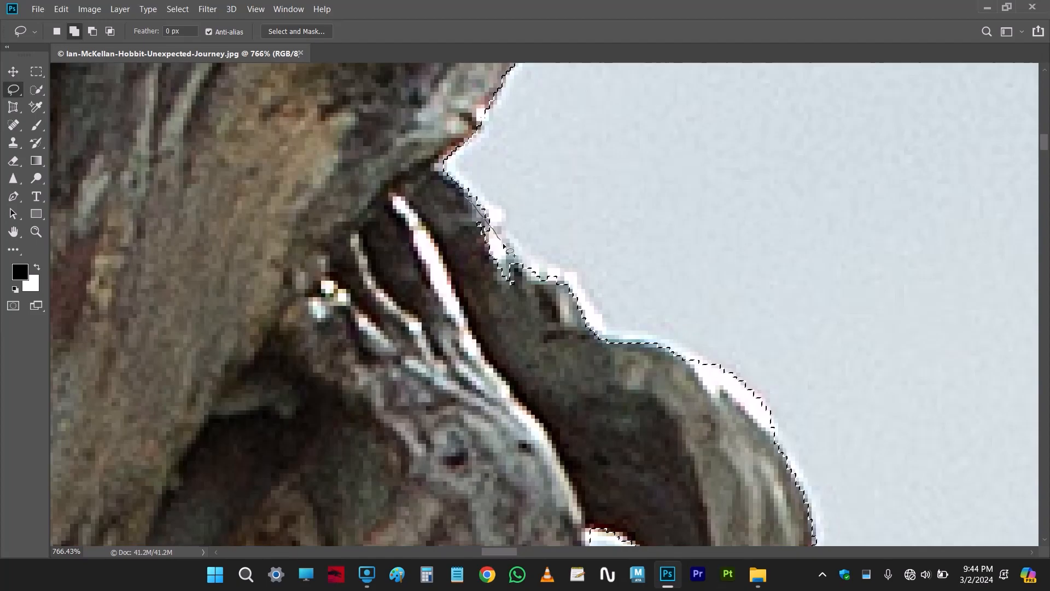
{"action": "left_click_drag", "start_coordinate": [469, 282], "coordinate": [443, 205]}
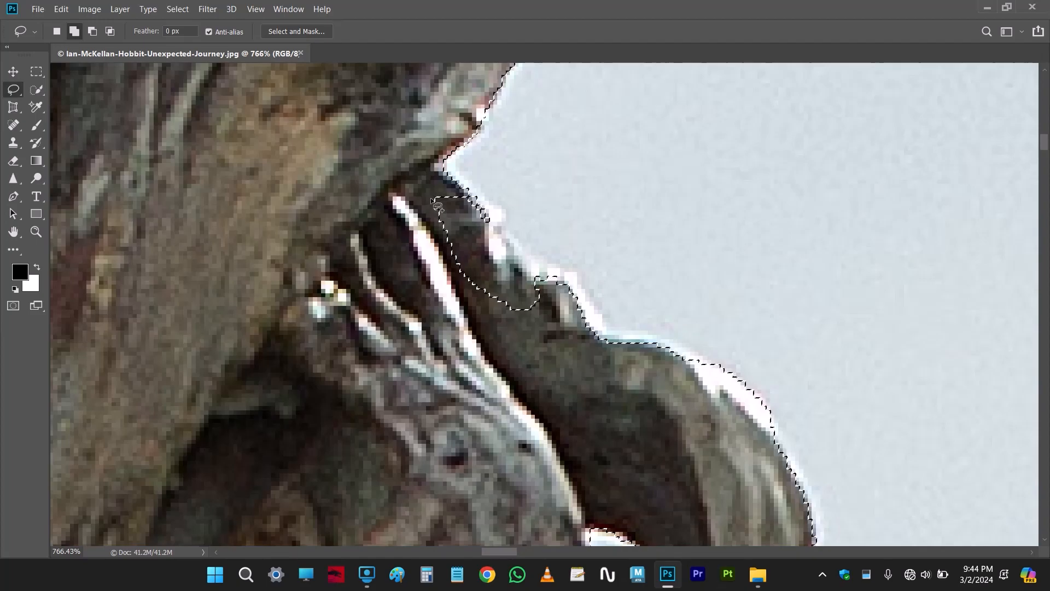
Subtract the notched wood and its bright fringe above the small hole from the sky selection with the Lasso
{"action": "scroll", "coordinate": [492, 305], "scroll_direction": "down", "scroll_amount": 2}
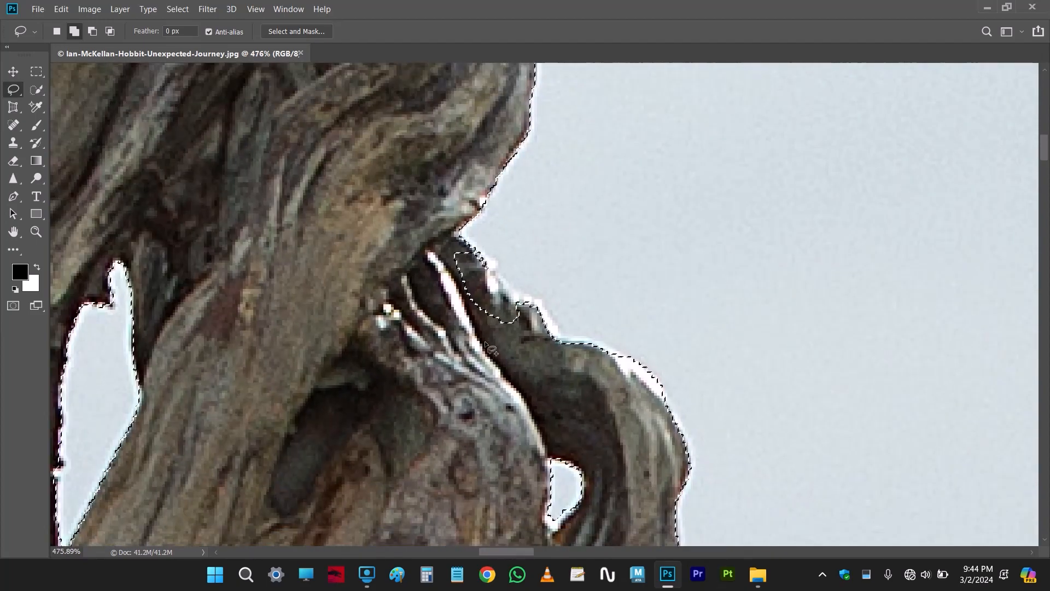
{"action": "scroll", "coordinate": [496, 310], "scroll_direction": "down", "scroll_amount": 3}
{"action": "scroll", "coordinate": [500, 306], "scroll_direction": "up", "scroll_amount": 3}
{"action": "scroll", "coordinate": [500, 298], "scroll_direction": "up", "scroll_amount": 1}
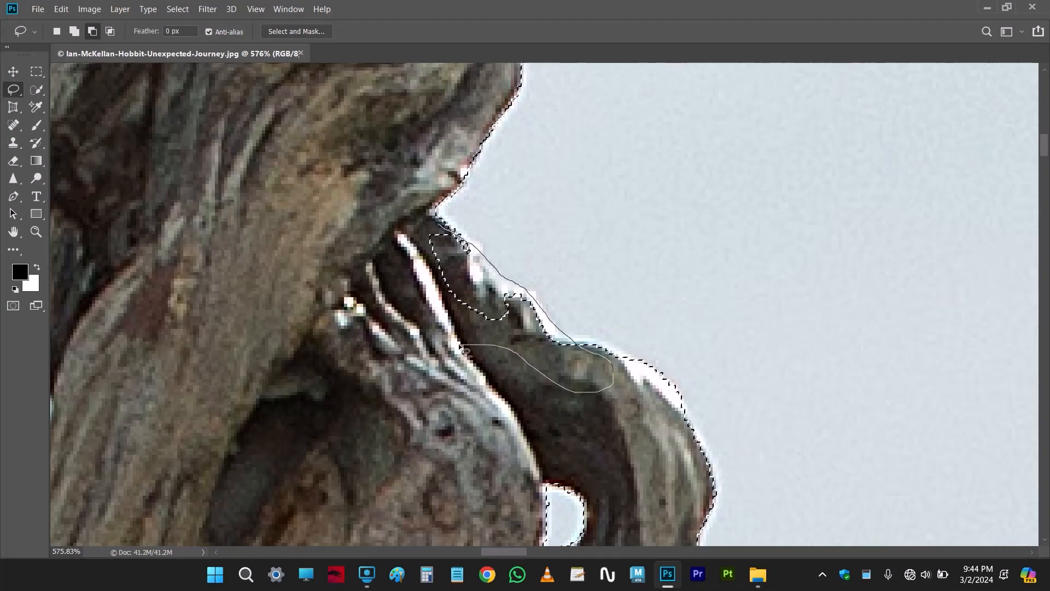
{"action": "left_click_drag", "start_coordinate": [333, 192], "coordinate": [436, 218]}
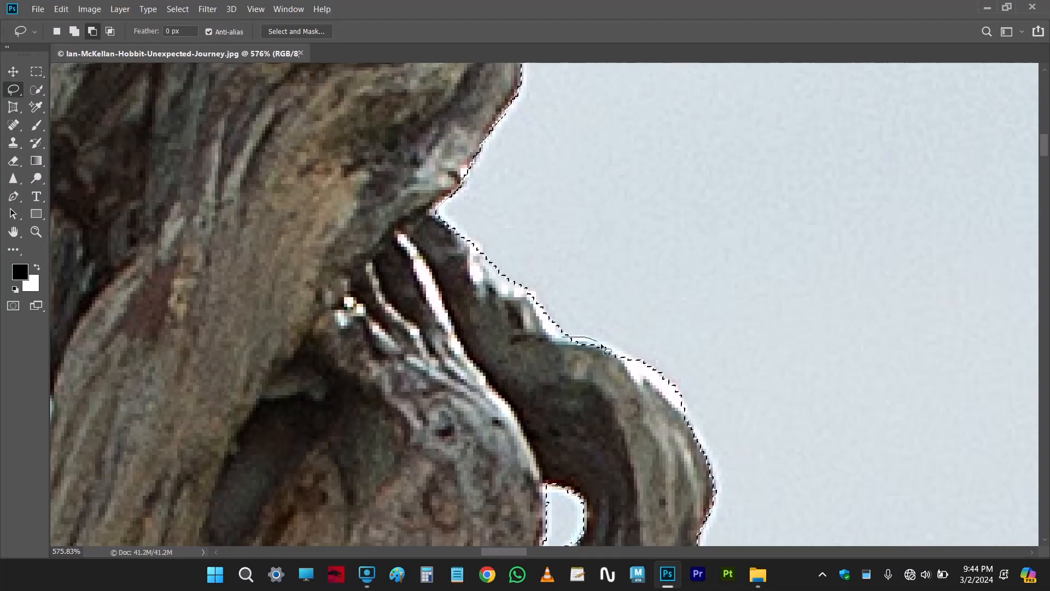
Subtract the bright fringe along the staff's outer right edge beside the small hole from the sky selection with the Lasso
{"action": "left_click_drag", "start_coordinate": [507, 362], "coordinate": [510, 363]}
{"action": "left_click_drag", "start_coordinate": [683, 402], "coordinate": [709, 457]}
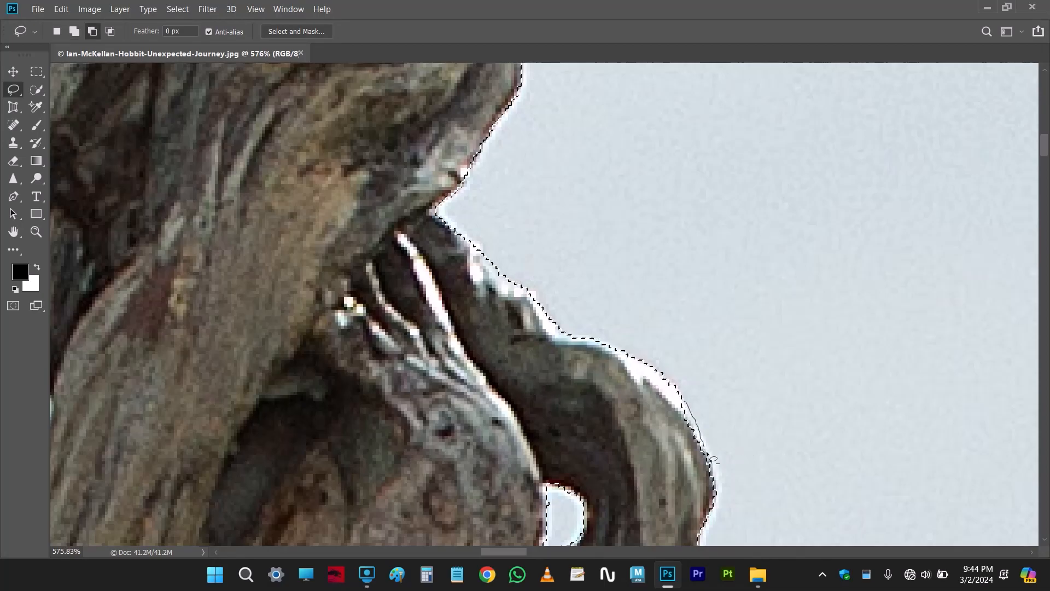
{"action": "left_click_drag", "start_coordinate": [573, 341], "coordinate": [575, 343]}
Subtract the bright rim of the protruding knob below the staff's small hole from the sky selection with the Lasso
{"action": "scroll", "coordinate": [603, 399], "scroll_direction": "down", "scroll_amount": 5}
{"action": "scroll", "coordinate": [553, 310], "scroll_direction": "up", "scroll_amount": 4}
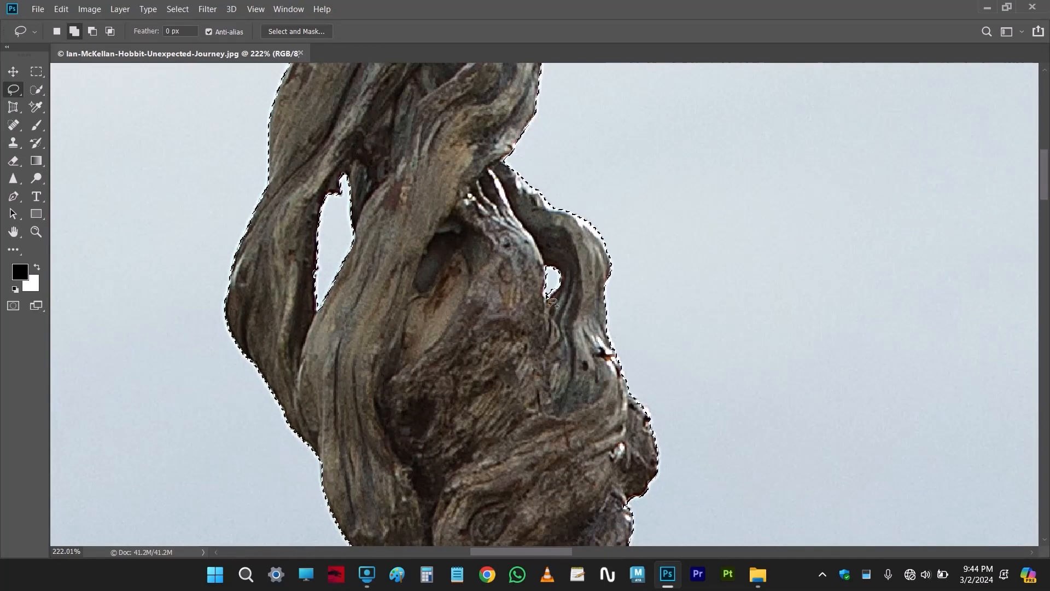
{"action": "scroll", "coordinate": [553, 310], "scroll_direction": "down", "scroll_amount": 4}
{"action": "scroll", "coordinate": [639, 389], "scroll_direction": "up", "scroll_amount": 4}
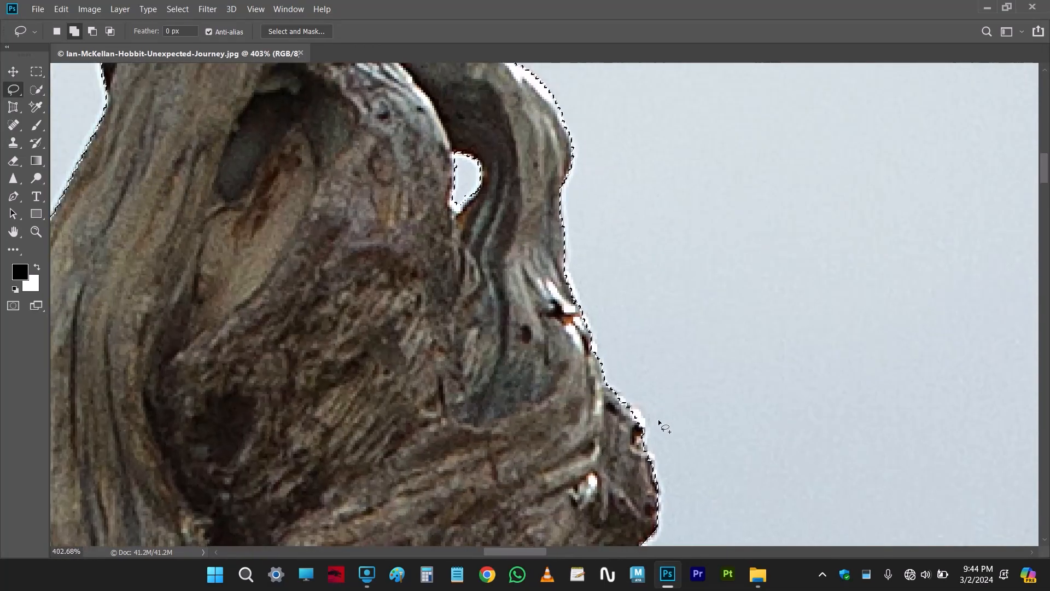
{"action": "left_click_drag", "start_coordinate": [651, 419], "coordinate": [497, 298]}
{"action": "key", "text": "alt"}
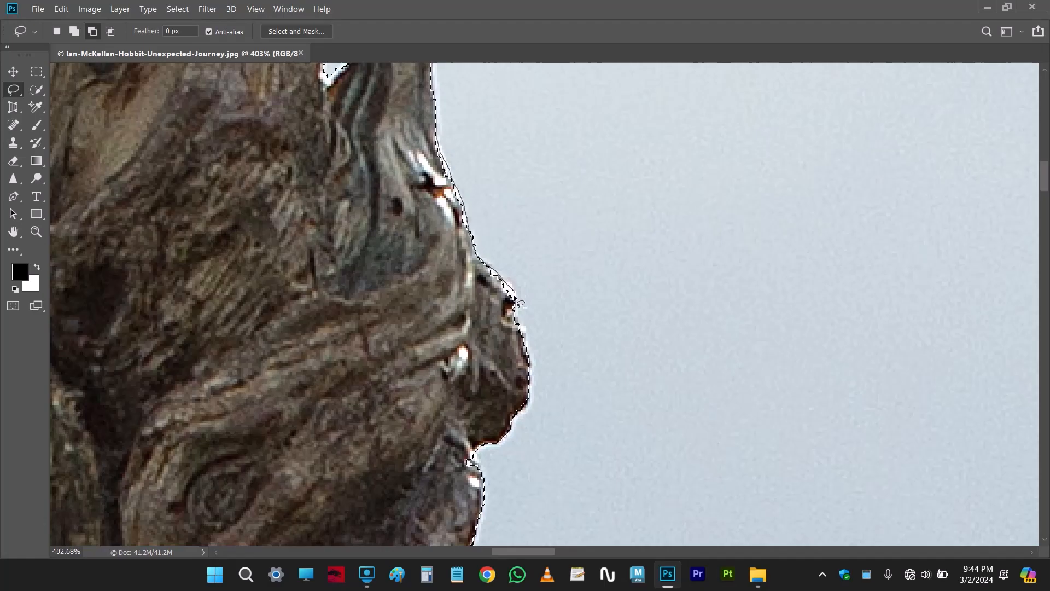
{"action": "left_click_drag", "start_coordinate": [461, 354], "coordinate": [462, 356]}
{"action": "key", "text": "shift"}
{"action": "key", "text": "alt"}
{"action": "scroll", "coordinate": [387, 336], "scroll_direction": "down", "scroll_amount": 8}
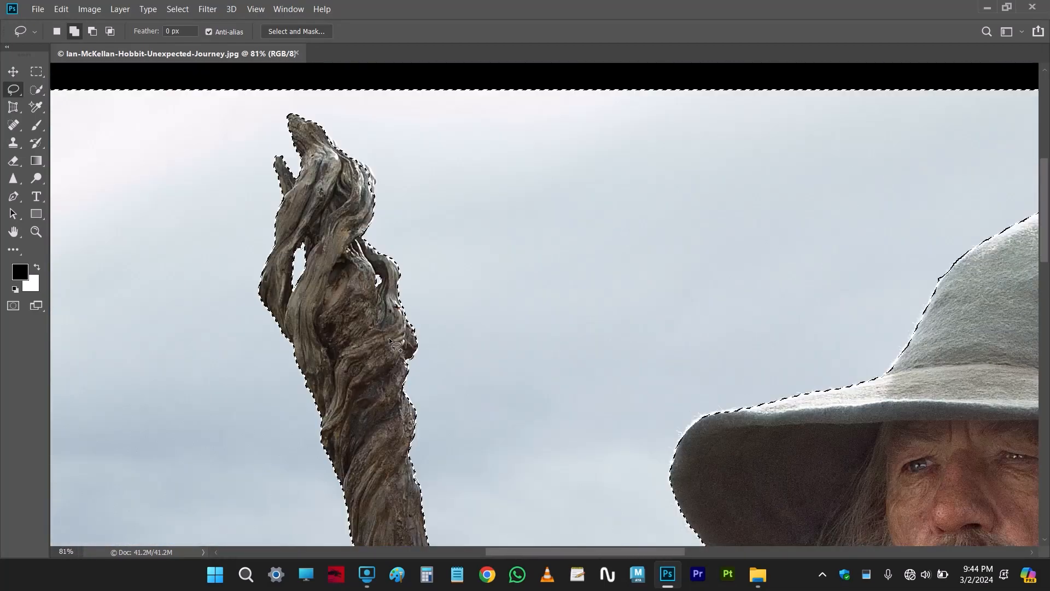
Add the missed pocket of sky beside the cliff, just above the horizon, to the selection with the Lasso
{"action": "left_click_drag", "start_coordinate": [747, 430], "coordinate": [498, 226]}
{"action": "scroll", "coordinate": [544, 415], "scroll_direction": "up", "scroll_amount": 2}
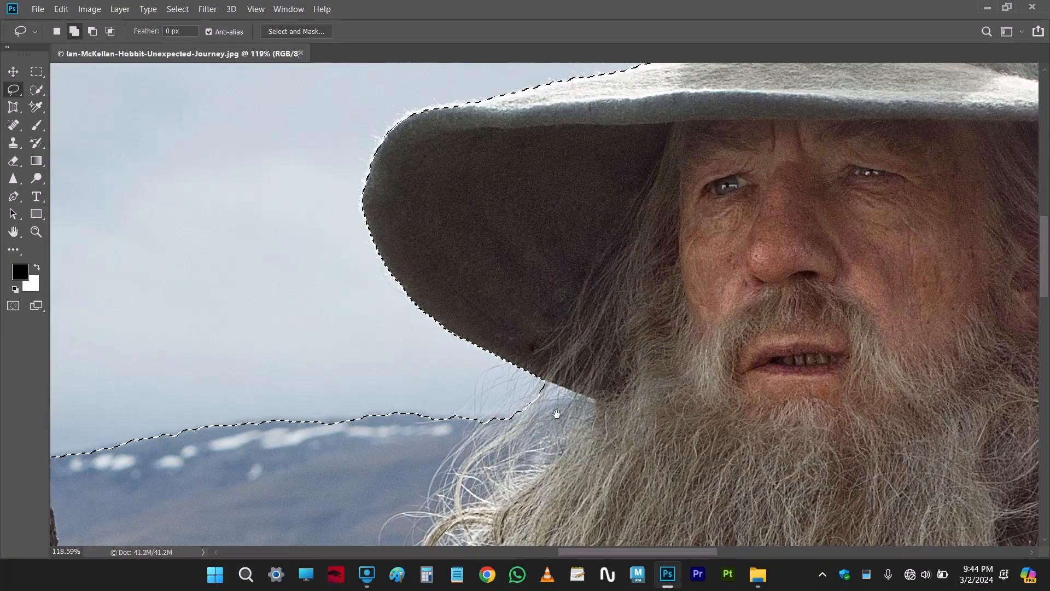
{"action": "scroll", "coordinate": [543, 405], "scroll_direction": "down", "scroll_amount": 5}
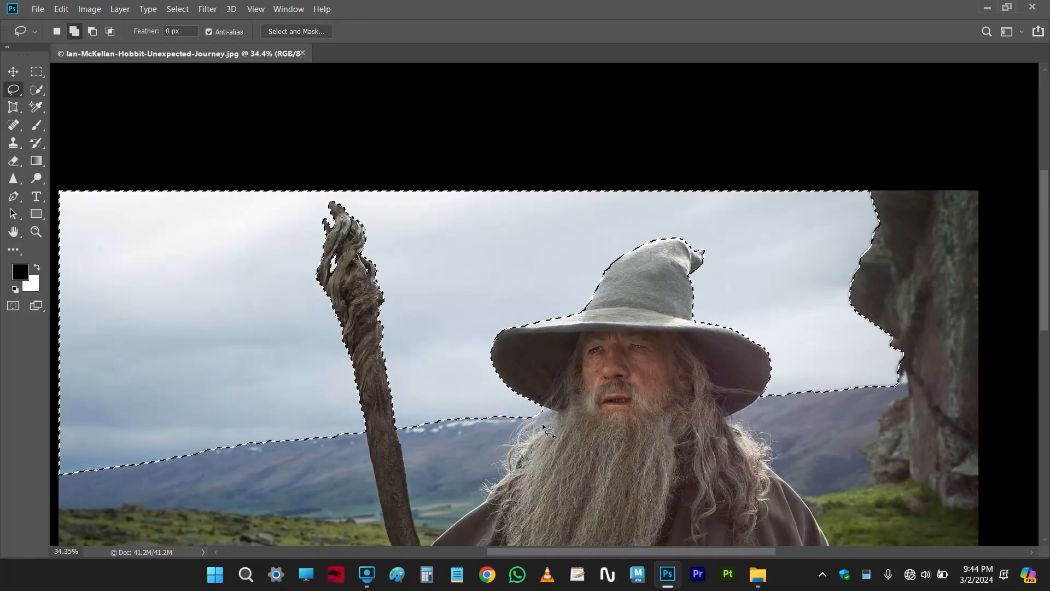
{"action": "scroll", "coordinate": [905, 386], "scroll_direction": "up", "scroll_amount": 3}
{"action": "scroll", "coordinate": [905, 386], "scroll_direction": "up", "scroll_amount": 2}
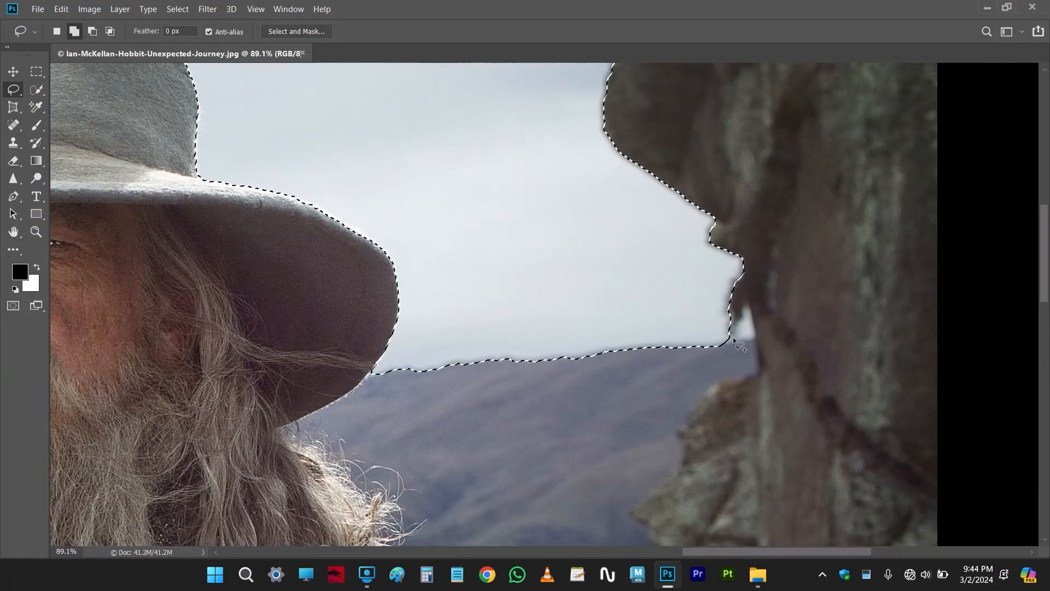
{"action": "left_click_drag", "start_coordinate": [724, 333], "coordinate": [741, 315]}
{"action": "scroll", "coordinate": [547, 309], "scroll_direction": "down", "scroll_amount": 5}
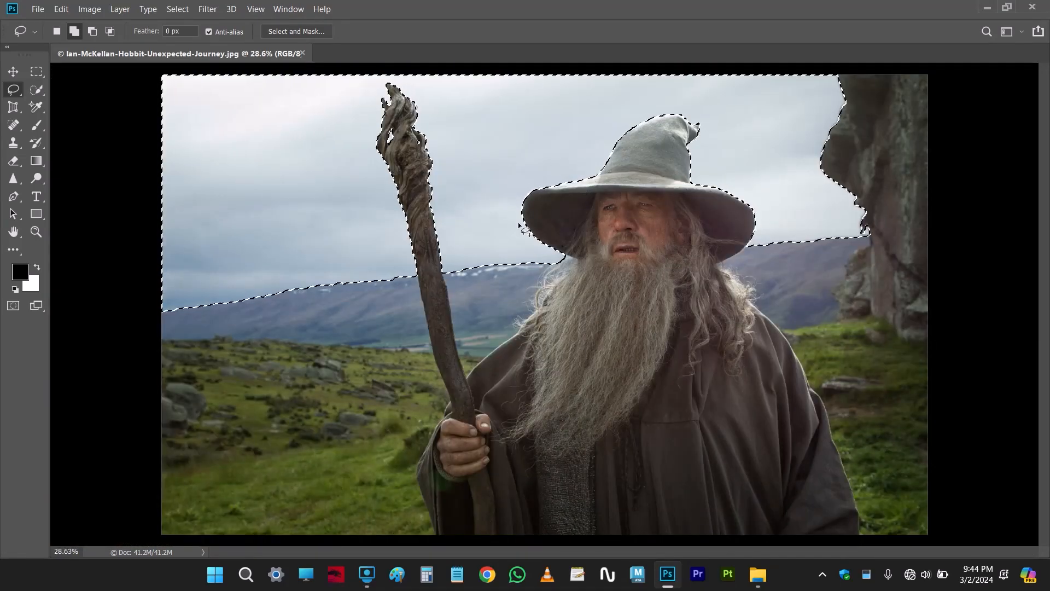
Feather the sky selection with a radius of 0.5 pixels
{"action": "left_click", "coordinate": [177, 8]}
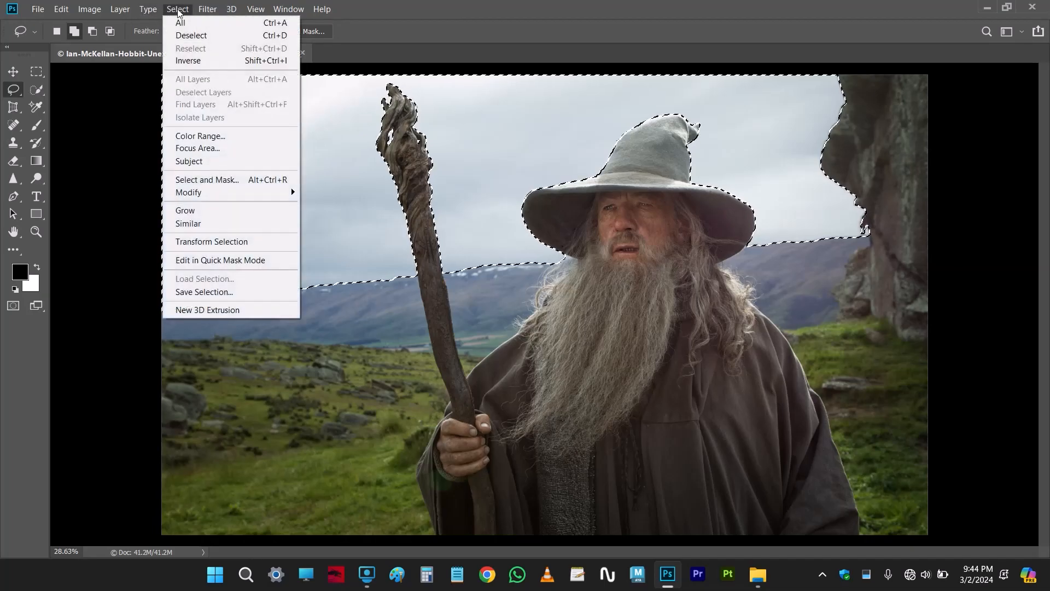
{"action": "mouse_move", "coordinate": [194, 193]}
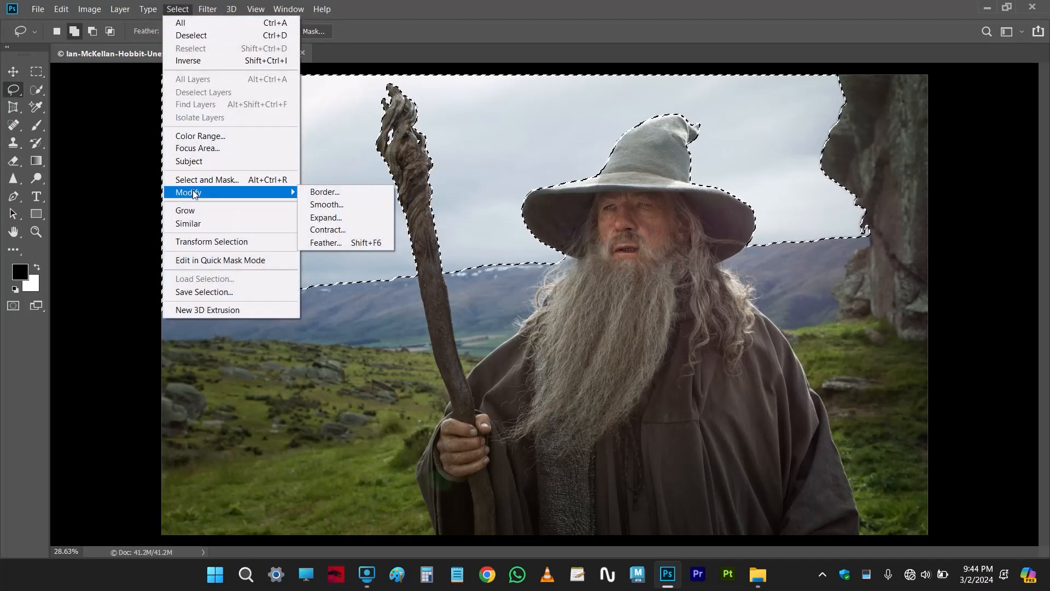
{"action": "left_click", "coordinate": [359, 242]}
{"action": "type", "text": ".5"}
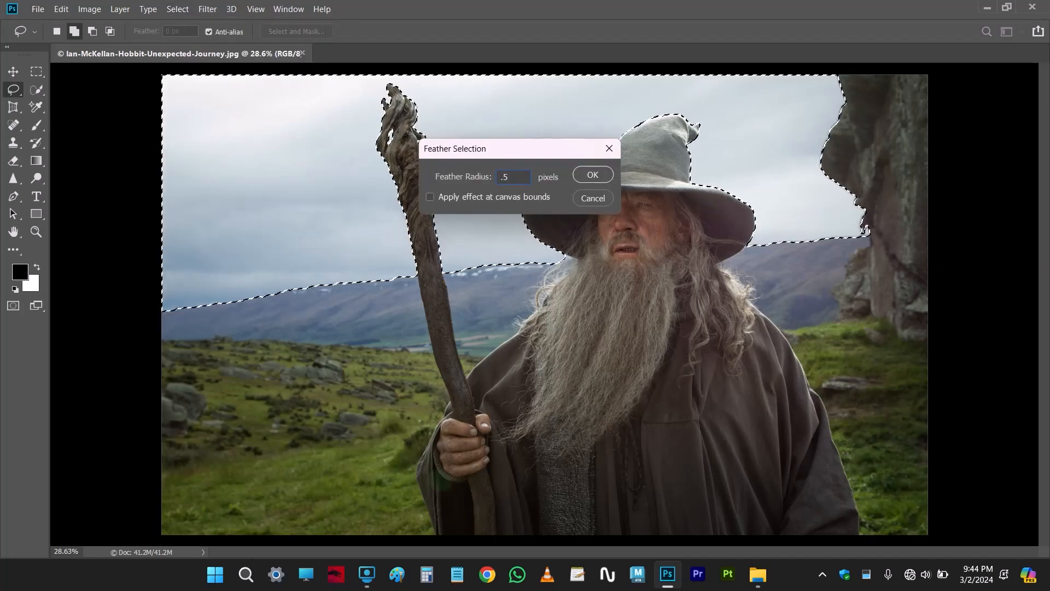
{"action": "left_click", "coordinate": [592, 175]}
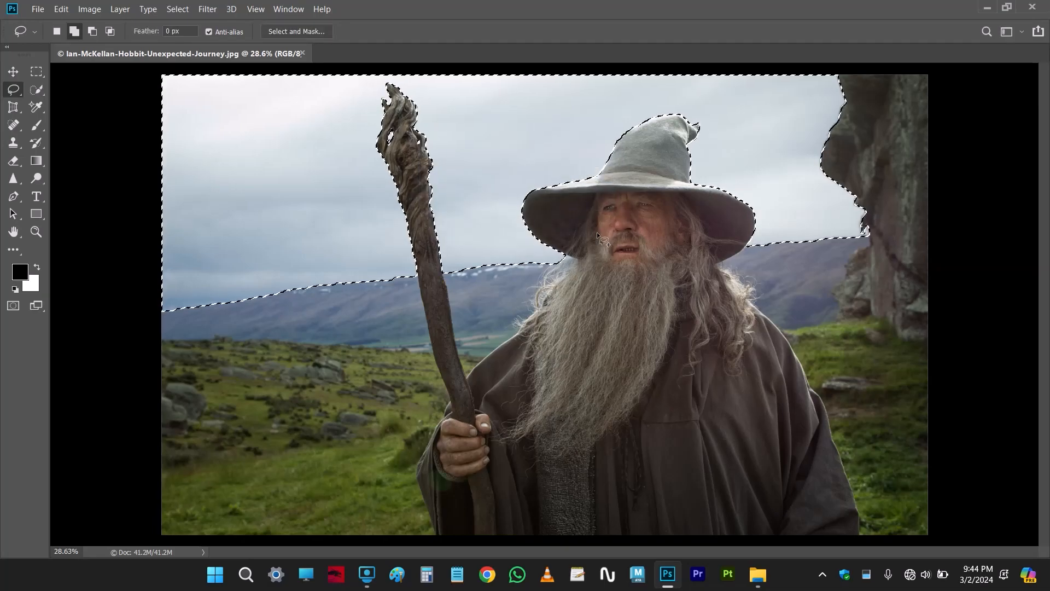
Invert the sky selection, show the layers and copy the selected wizard and landscape onto a new layer
{"action": "scroll", "coordinate": [596, 233], "scroll_direction": "down", "scroll_amount": 4}
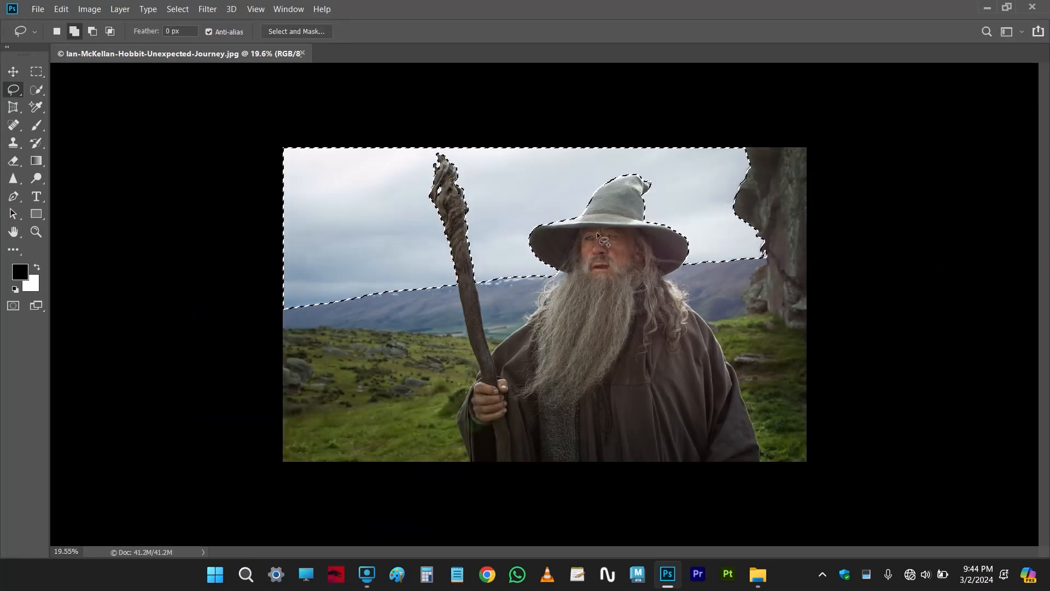
{"action": "key", "text": "shift+ctrl+i"}
{"action": "key", "text": "Tab"}
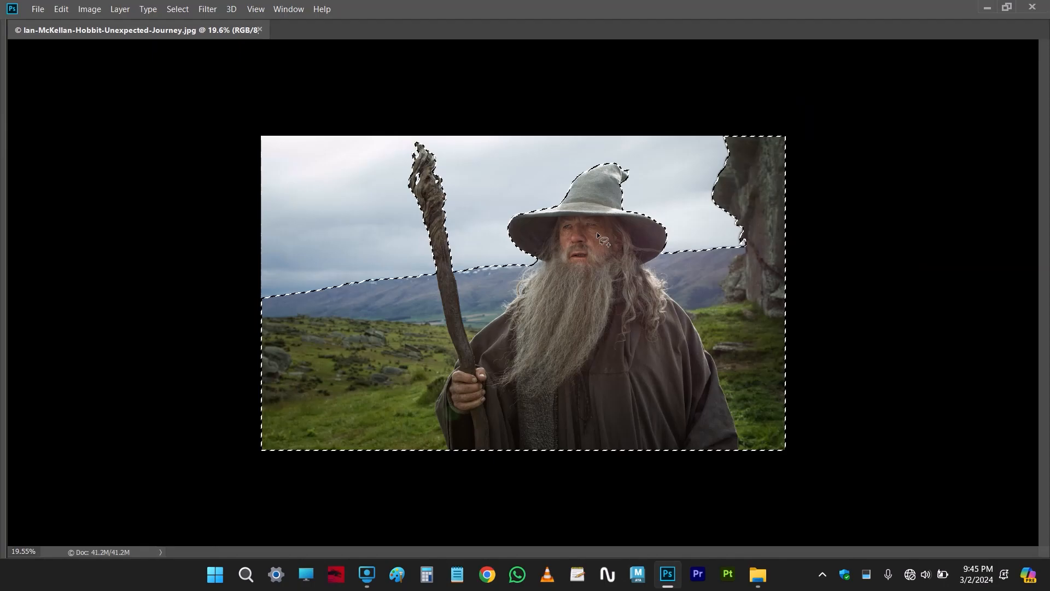
{"action": "key", "text": "Tab"}
{"action": "key", "text": "F7"}
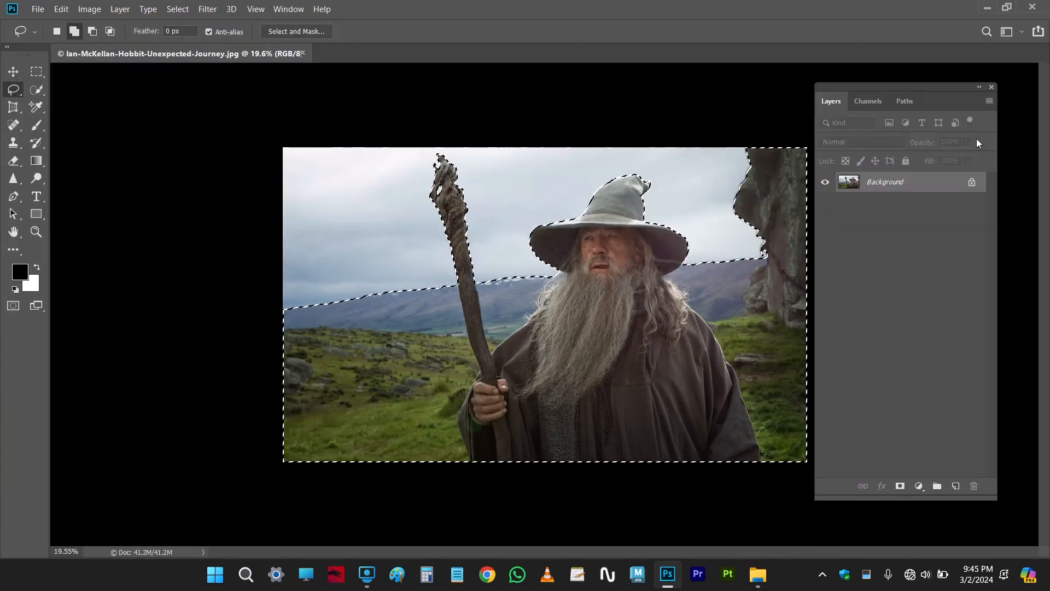
{"action": "left_click_drag", "start_coordinate": [929, 89], "coordinate": [938, 95]}
{"action": "key", "text": "ctrl+j"}
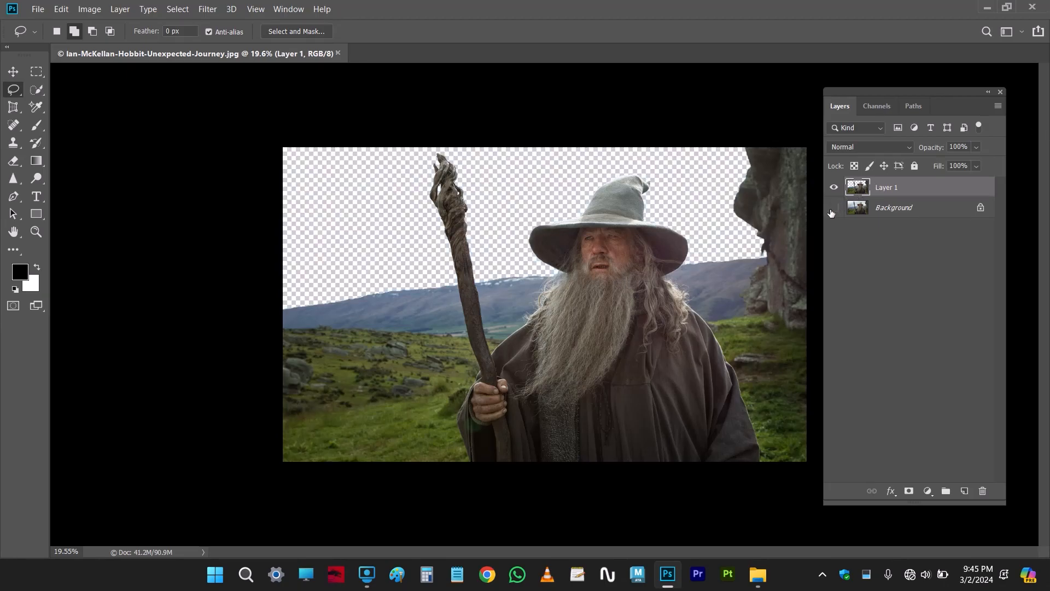
Check the cutout by toggling the visibility of both layers, leaving the Background layer hidden
{"action": "left_click", "coordinate": [833, 187]}
{"action": "left_click", "coordinate": [833, 187]}
{"action": "left_click", "coordinate": [833, 207]}
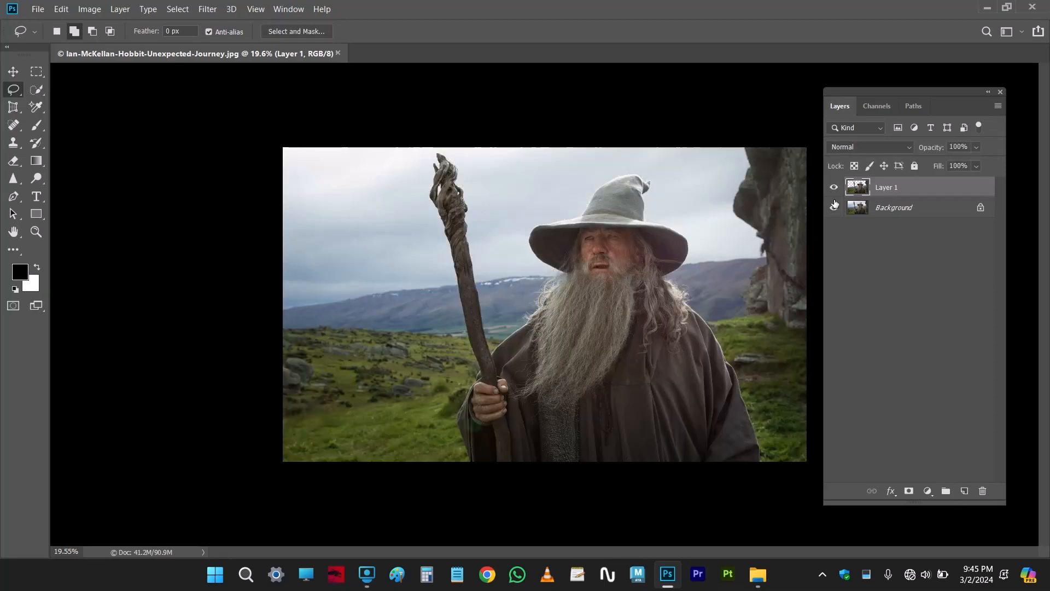
{"action": "left_click", "coordinate": [834, 207]}
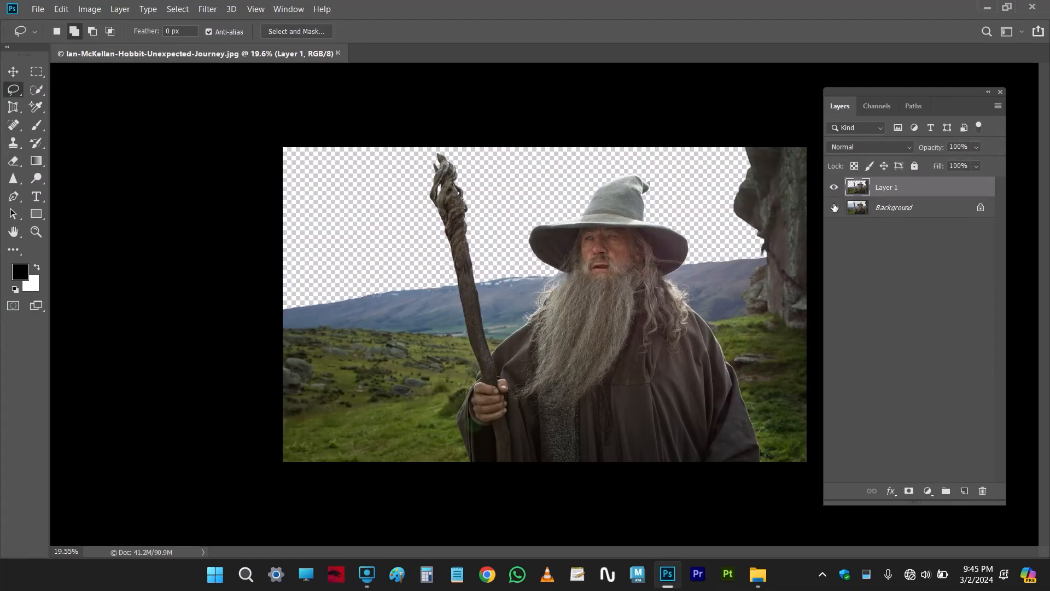
Add a new layer between the Background and the cutout and fill it with the black foreground colour
{"action": "left_click", "coordinate": [921, 207]}
{"action": "left_click", "coordinate": [964, 491]}
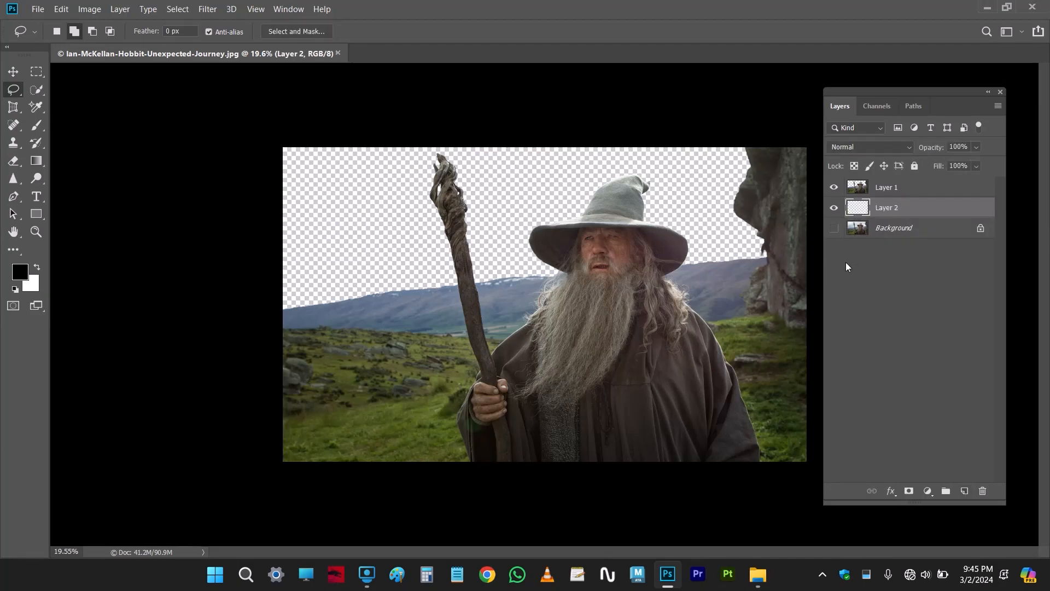
{"action": "key", "text": "alt+BackSpace"}
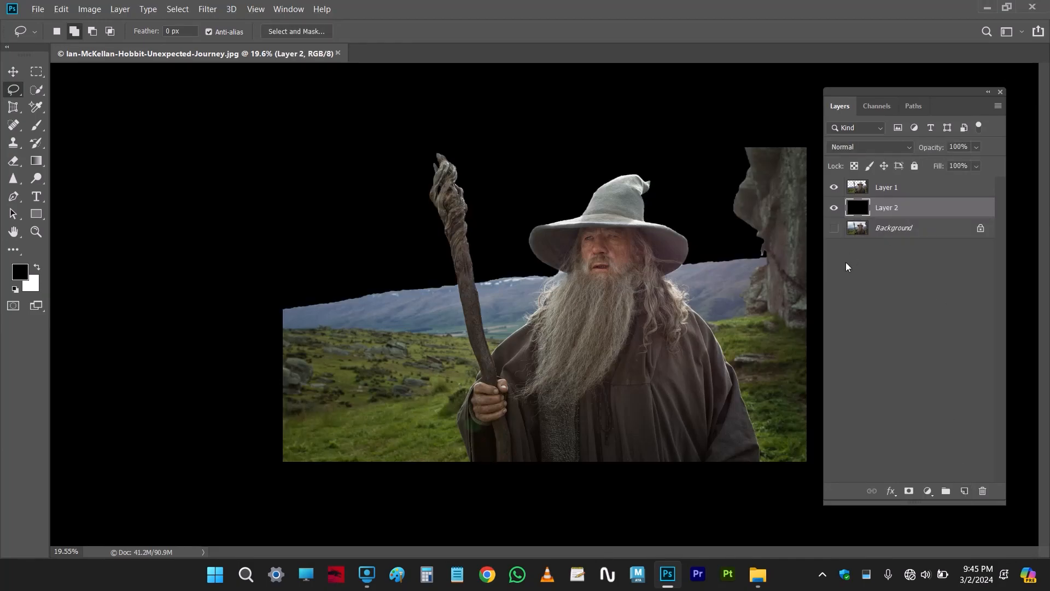
Inspect the cutout's edges against the black layer and load the pixels of Layer 1 as a selection
{"action": "scroll", "coordinate": [444, 257], "scroll_direction": "up", "scroll_amount": 10}
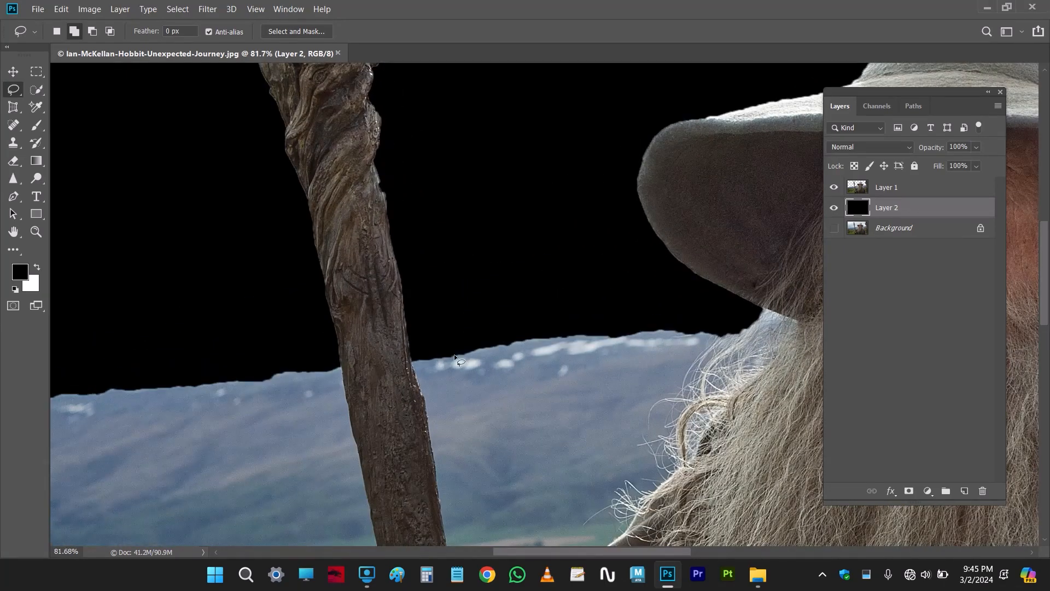
{"action": "scroll", "coordinate": [488, 362], "scroll_direction": "up", "scroll_amount": 4}
{"action": "scroll", "coordinate": [618, 337], "scroll_direction": "down", "scroll_amount": 8}
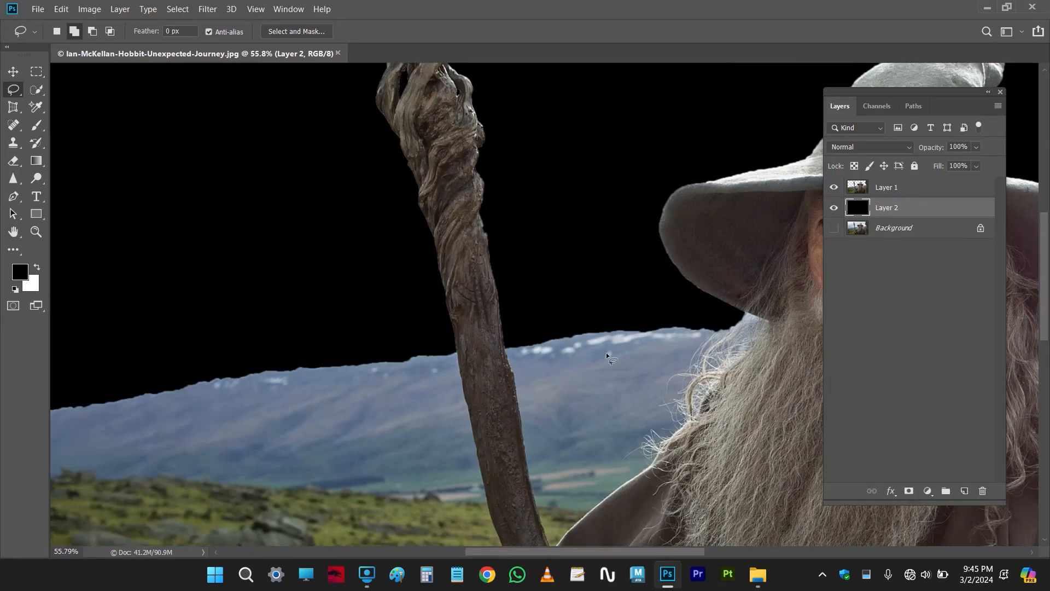
{"action": "left_click_drag", "start_coordinate": [237, 383], "coordinate": [473, 277]}
{"action": "mouse_move", "coordinate": [605, 300]}
{"action": "left_mouse_down"}
{"action": "mouse_move", "coordinate": [407, 342]}
{"action": "mouse_move", "coordinate": [533, 356]}
{"action": "left_mouse_up"}
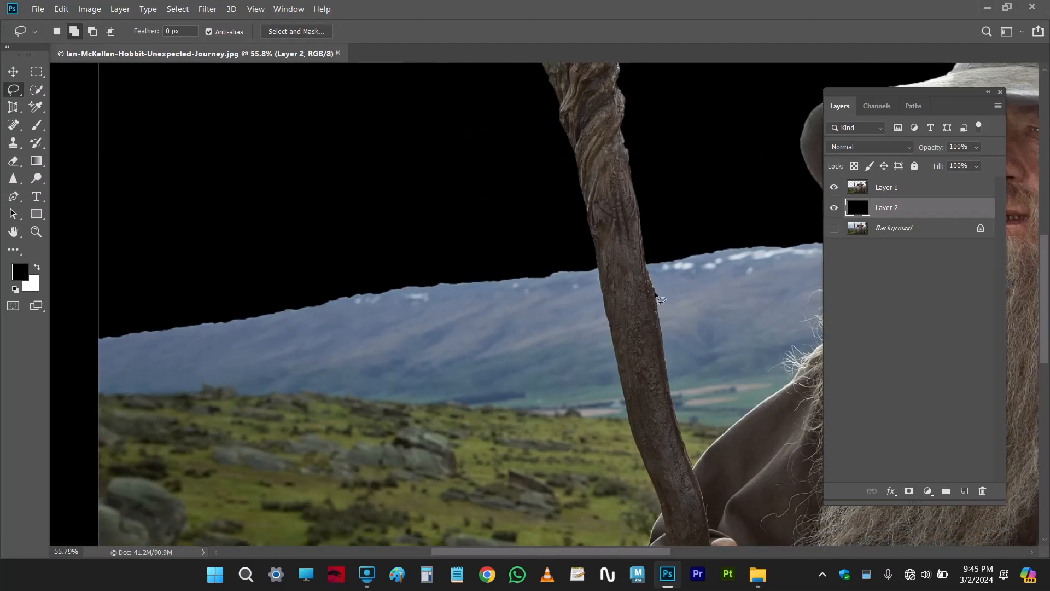
{"action": "left_click", "coordinate": [875, 188]}
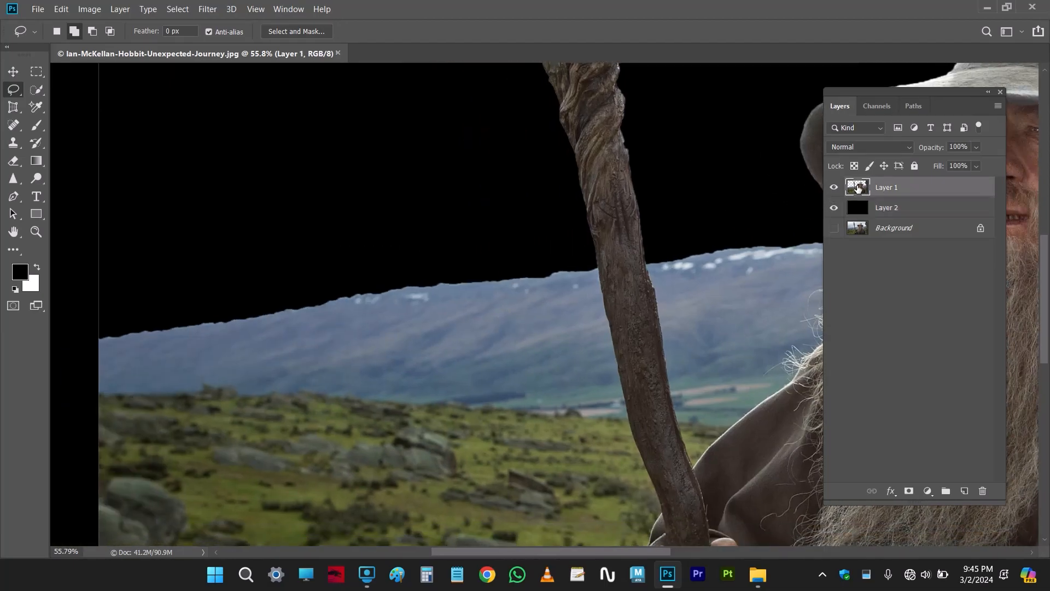
{"action": "right_click", "coordinate": [858, 188]}
{"action": "left_click", "coordinate": [872, 225]}
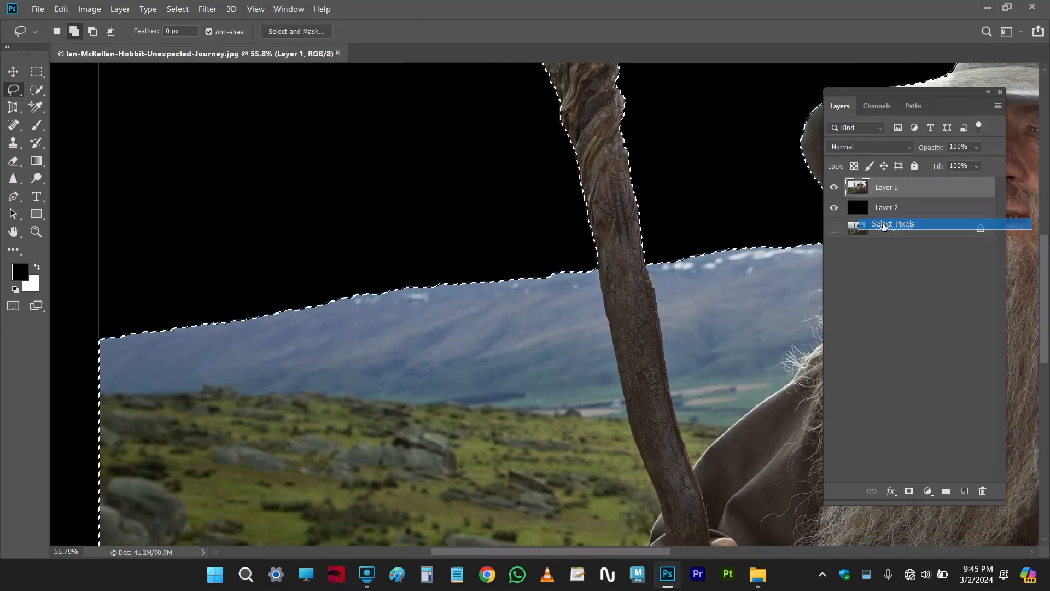
Contract the selection of the wizard and landscape by 1 pixel
{"action": "scroll", "coordinate": [649, 279], "scroll_direction": "down", "scroll_amount": 5}
{"action": "scroll", "coordinate": [612, 253], "scroll_direction": "up", "scroll_amount": 5}
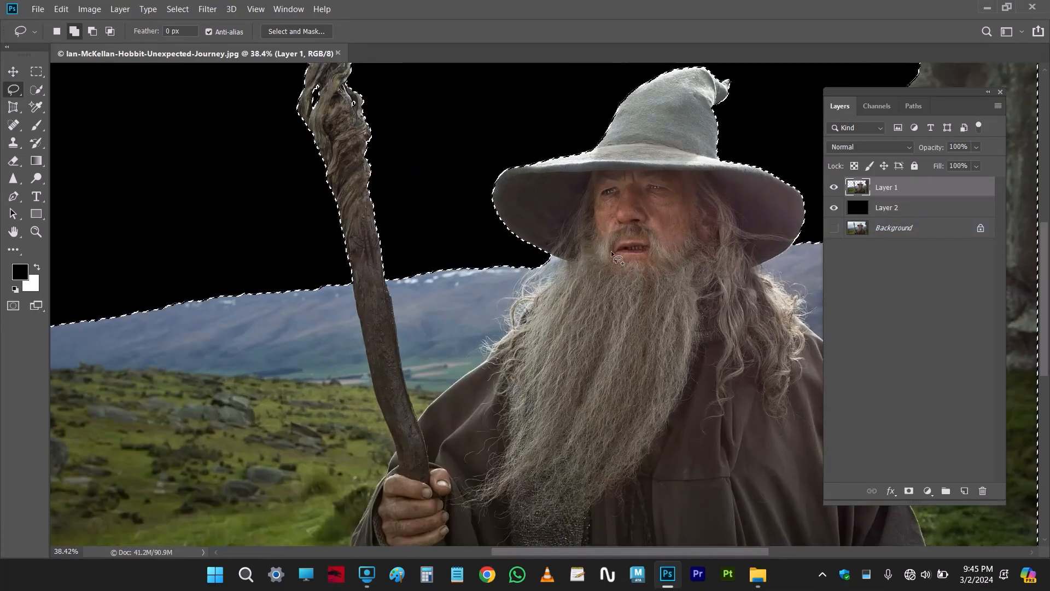
{"action": "scroll", "coordinate": [612, 253], "scroll_direction": "up", "scroll_amount": 4}
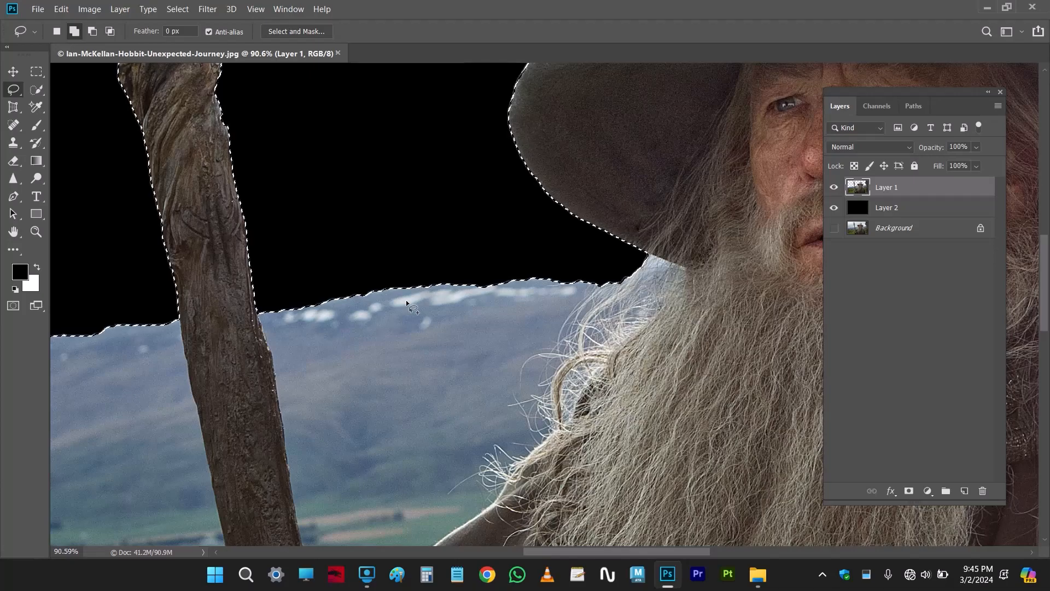
{"action": "left_click", "coordinate": [183, 7]}
{"action": "mouse_move", "coordinate": [192, 193]}
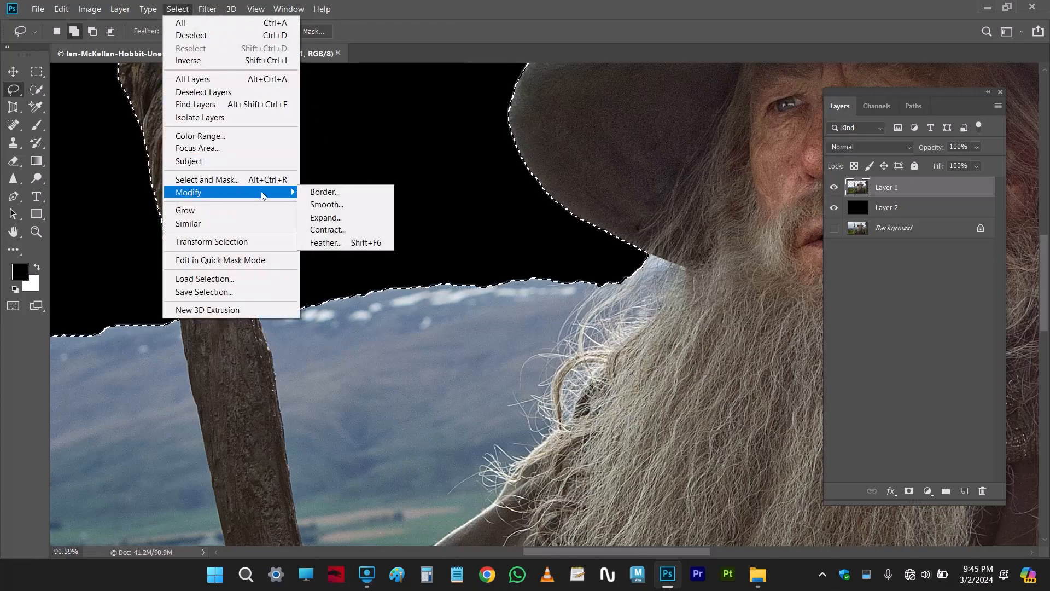
{"action": "left_click", "coordinate": [328, 230]}
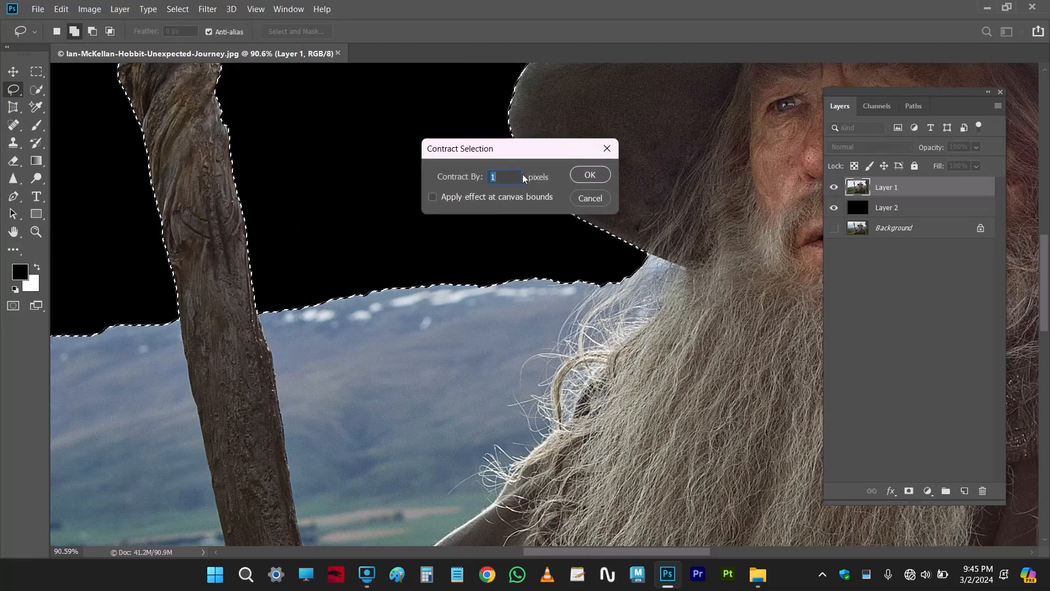
{"action": "left_click_drag", "start_coordinate": [563, 128], "coordinate": [571, 117]}
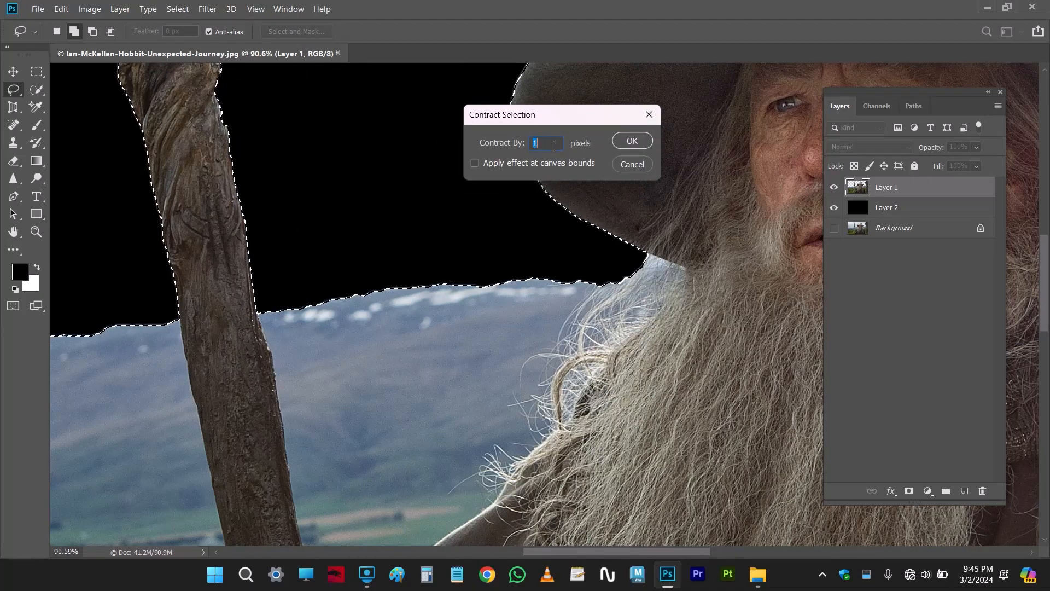
{"action": "left_click", "coordinate": [629, 141]}
{"action": "scroll", "coordinate": [470, 271], "scroll_direction": "up", "scroll_amount": 3}
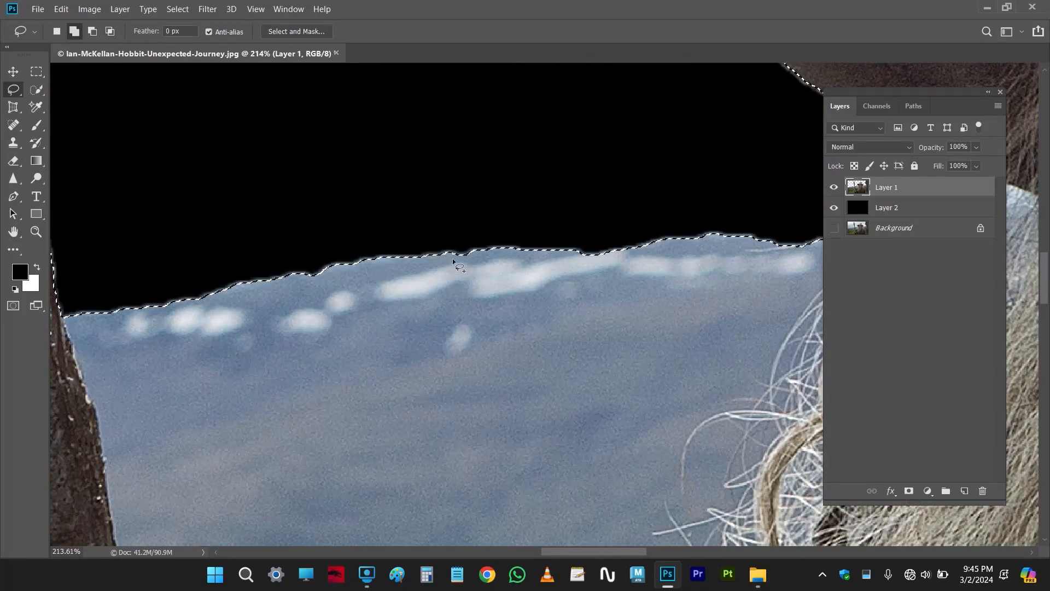
Try to contract the selection of the wizard and landscape by 3 pixels
{"action": "left_click", "coordinate": [177, 8]}
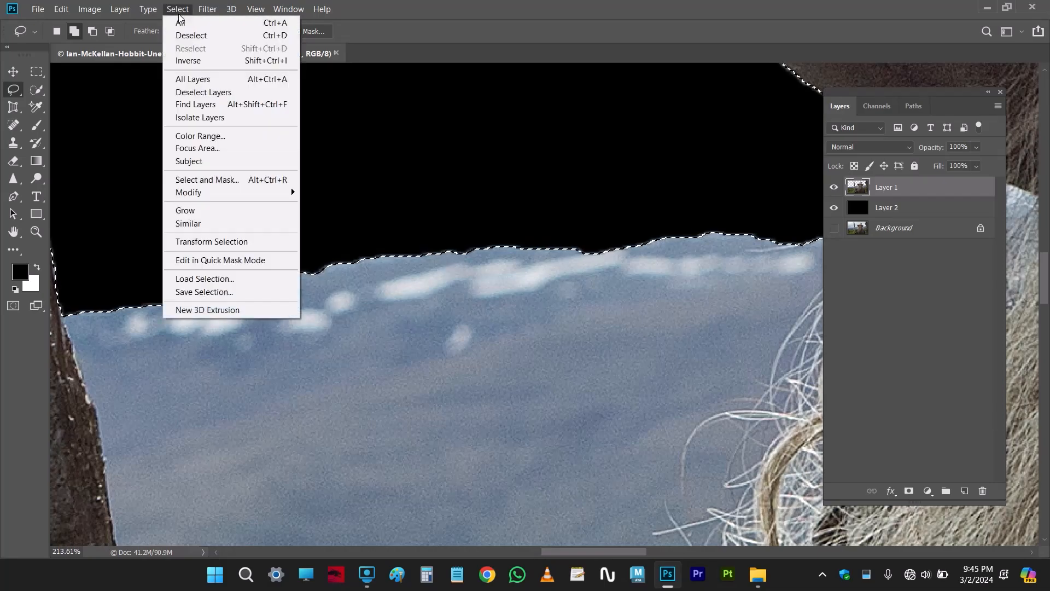
{"action": "mouse_move", "coordinate": [290, 192]}
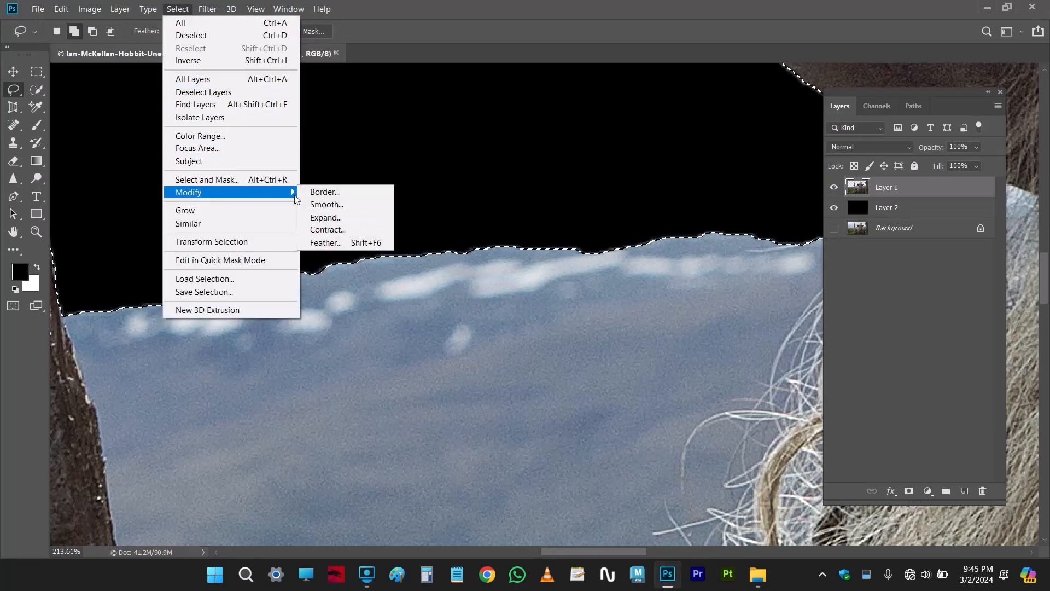
{"action": "left_click", "coordinate": [339, 230]}
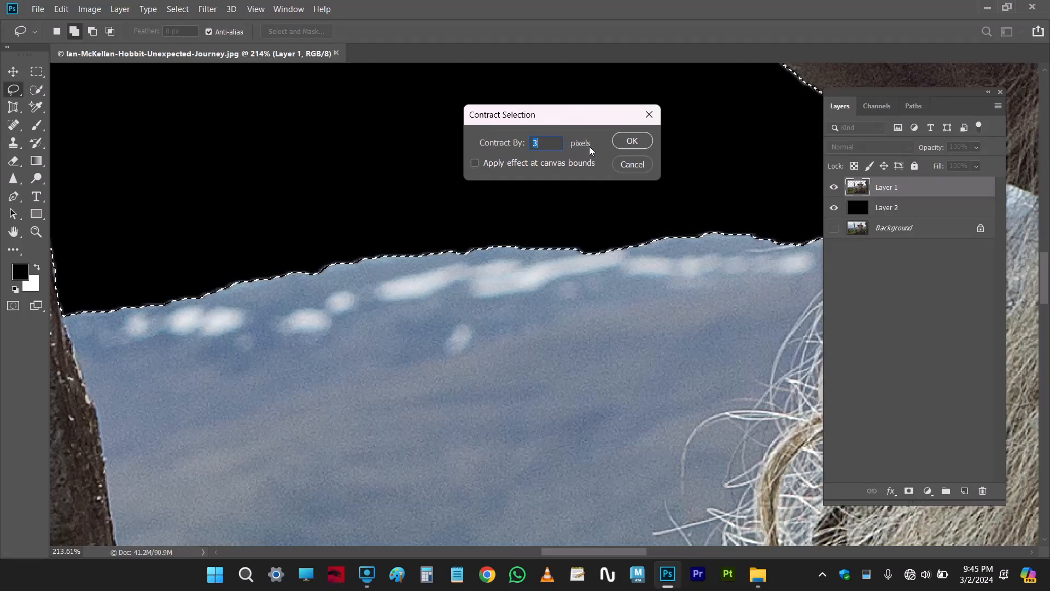
{"action": "left_click", "coordinate": [632, 140]}
Inspect the selection outline along the mountain ridge, the wooden staff and the wizard's hat
{"action": "scroll", "coordinate": [480, 279], "scroll_direction": "down", "scroll_amount": 4}
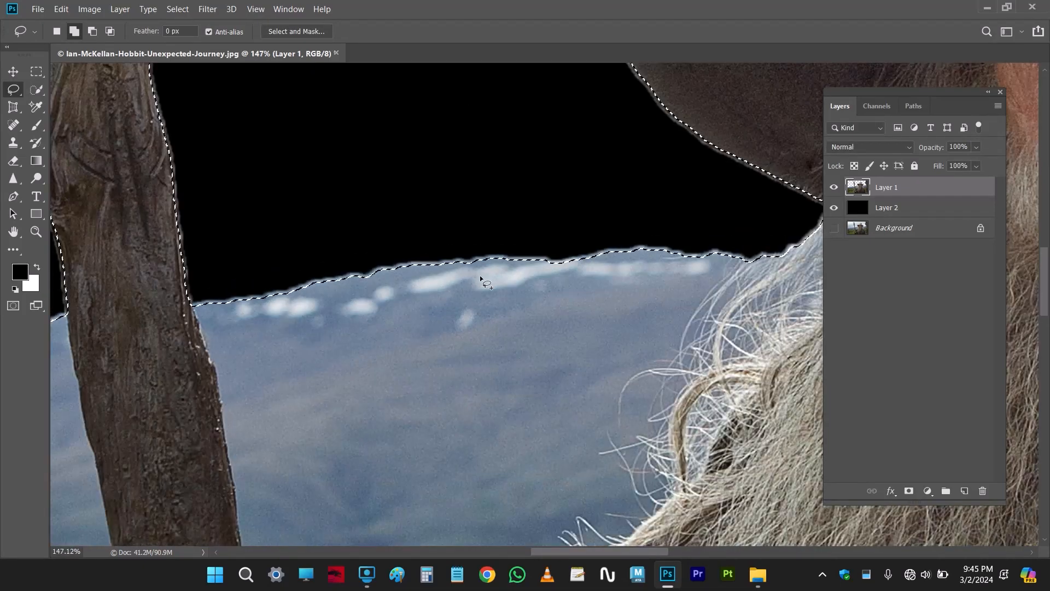
{"action": "left_click_drag", "start_coordinate": [366, 274], "coordinate": [442, 372]}
{"action": "left_click_drag", "start_coordinate": [350, 208], "coordinate": [387, 464]}
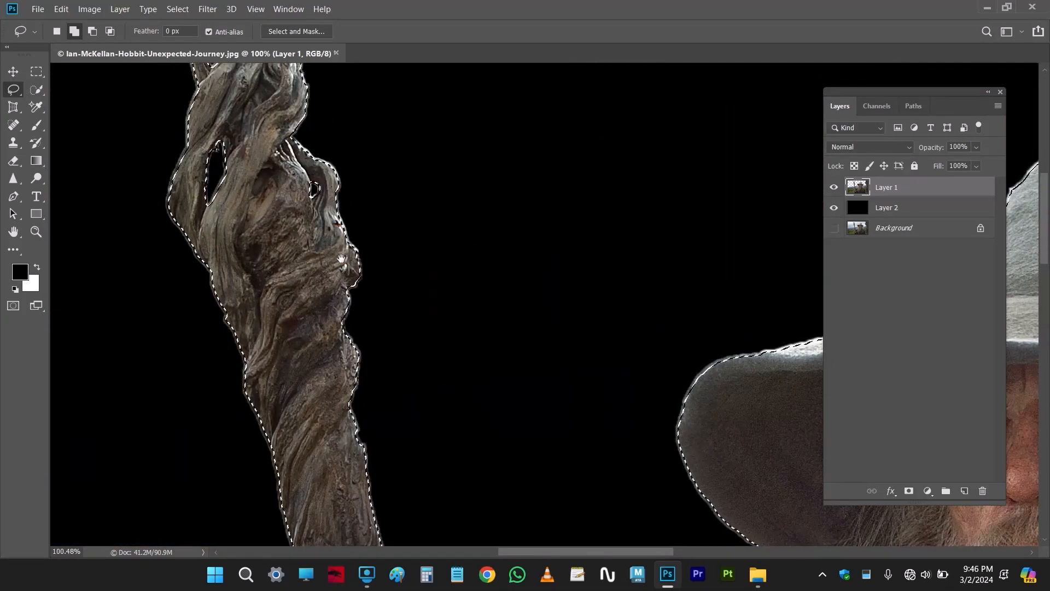
{"action": "scroll", "coordinate": [328, 227], "scroll_direction": "down", "scroll_amount": 4}
{"action": "scroll", "coordinate": [623, 211], "scroll_direction": "up", "scroll_amount": 4}
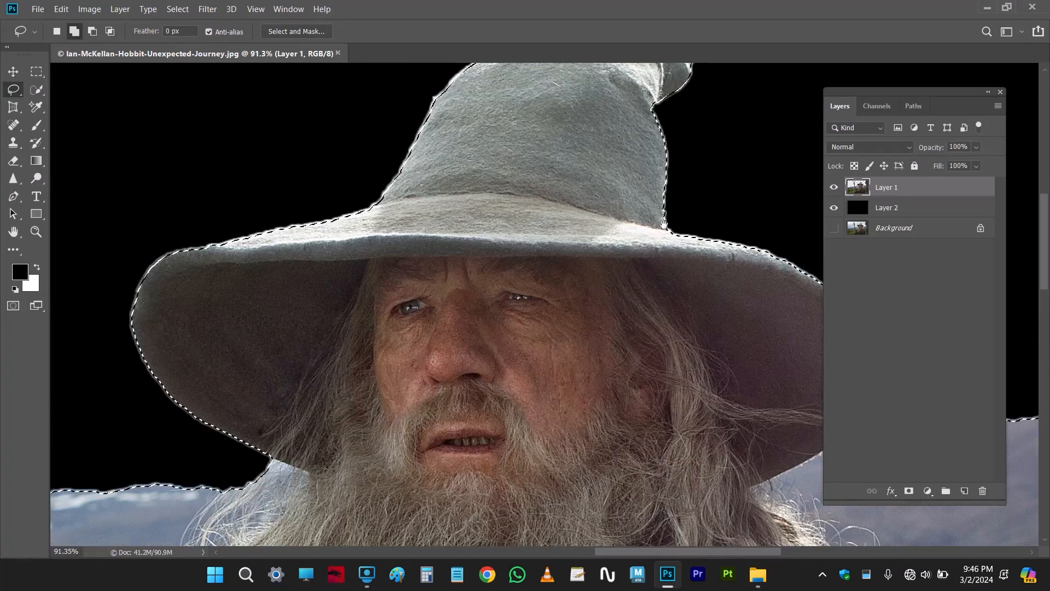
{"action": "left_click_drag", "start_coordinate": [623, 211], "coordinate": [477, 279]}
{"action": "scroll", "coordinate": [291, 209], "scroll_direction": "down", "scroll_amount": 3}
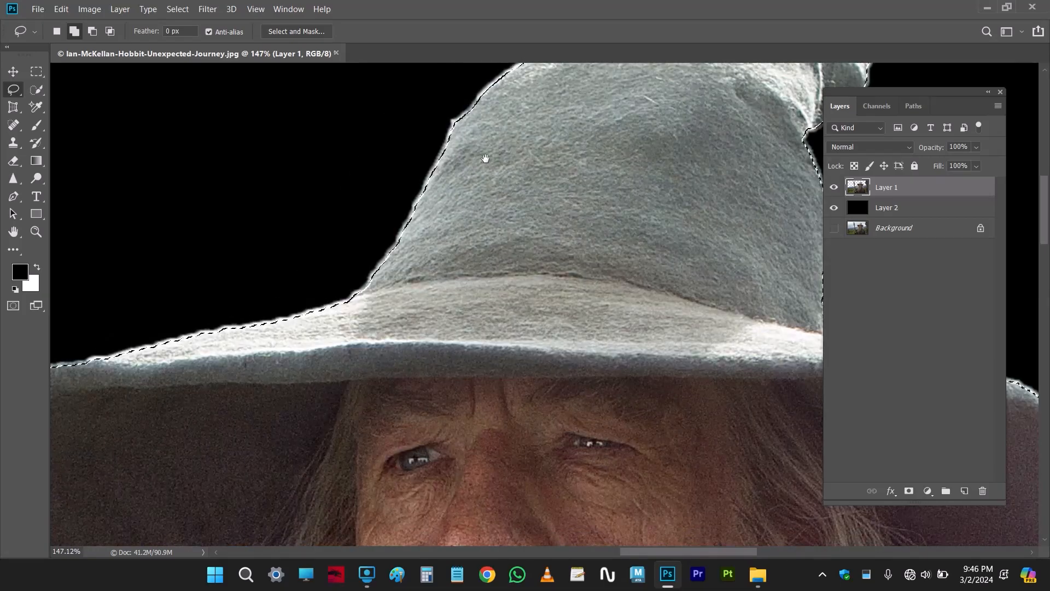
{"action": "scroll", "coordinate": [498, 167], "scroll_direction": "down", "scroll_amount": 2}
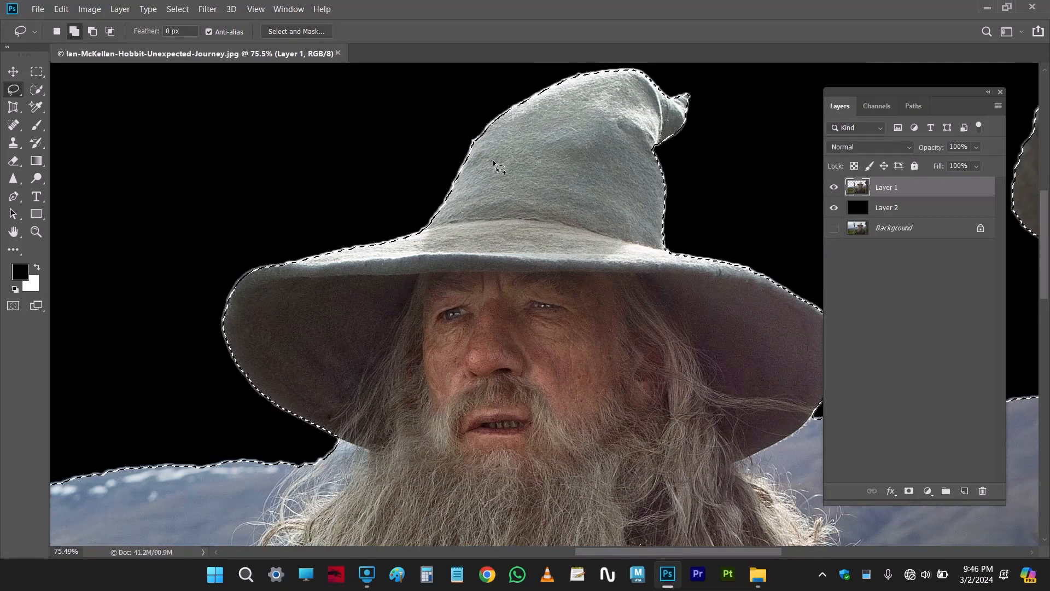
{"action": "scroll", "coordinate": [221, 348], "scroll_direction": "up", "scroll_amount": 2}
{"action": "left_click_drag", "start_coordinate": [221, 348], "coordinate": [198, 4]}
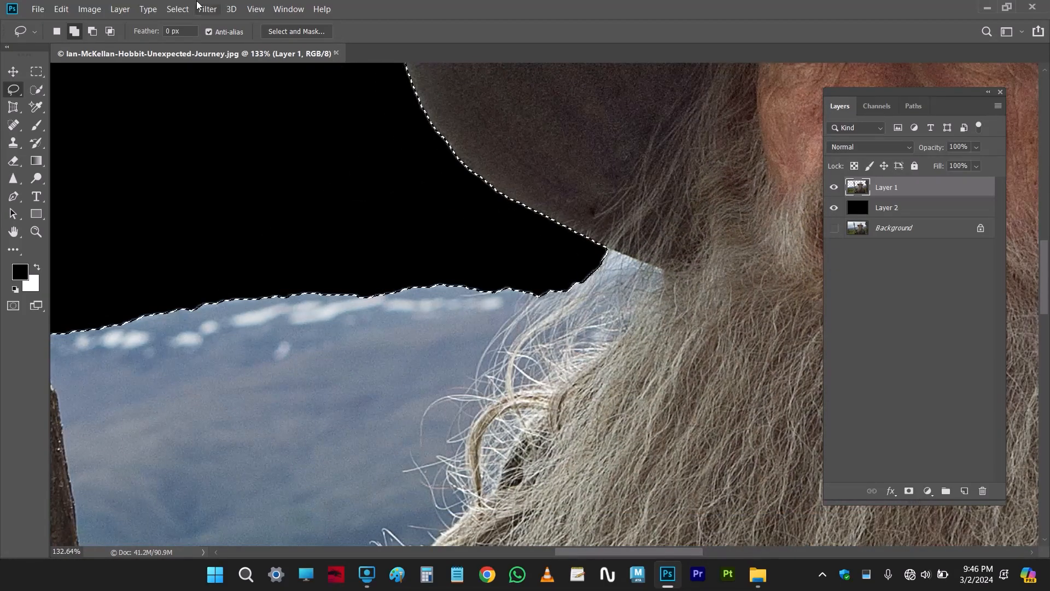
Contract the selection of the cutout by 3 pixels and feather it with a 0.9-pixel radius
{"action": "left_click", "coordinate": [186, 12]}
{"action": "mouse_move", "coordinate": [234, 193]}
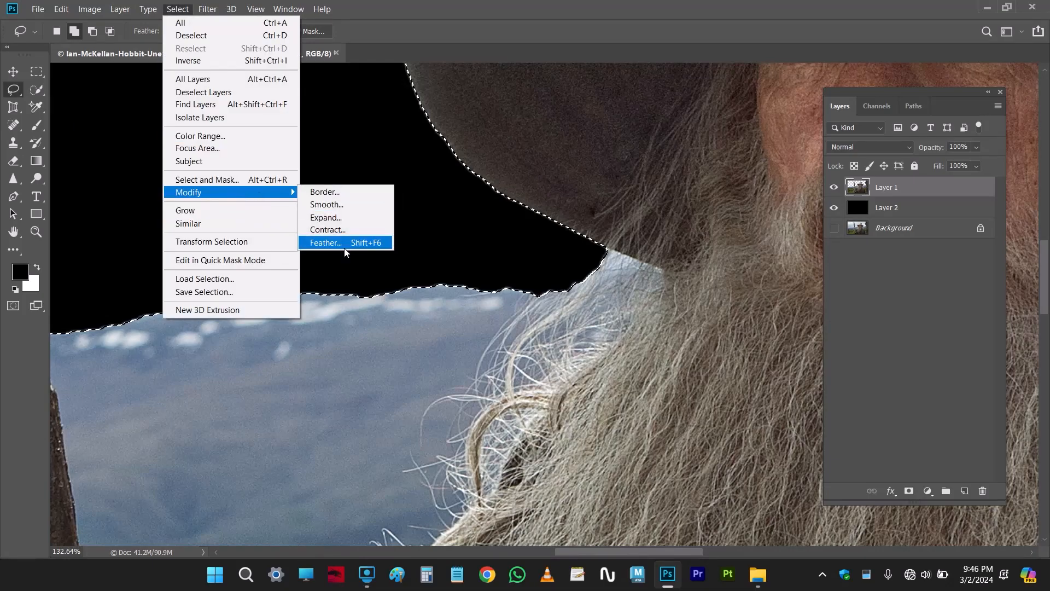
{"action": "left_click", "coordinate": [327, 229]}
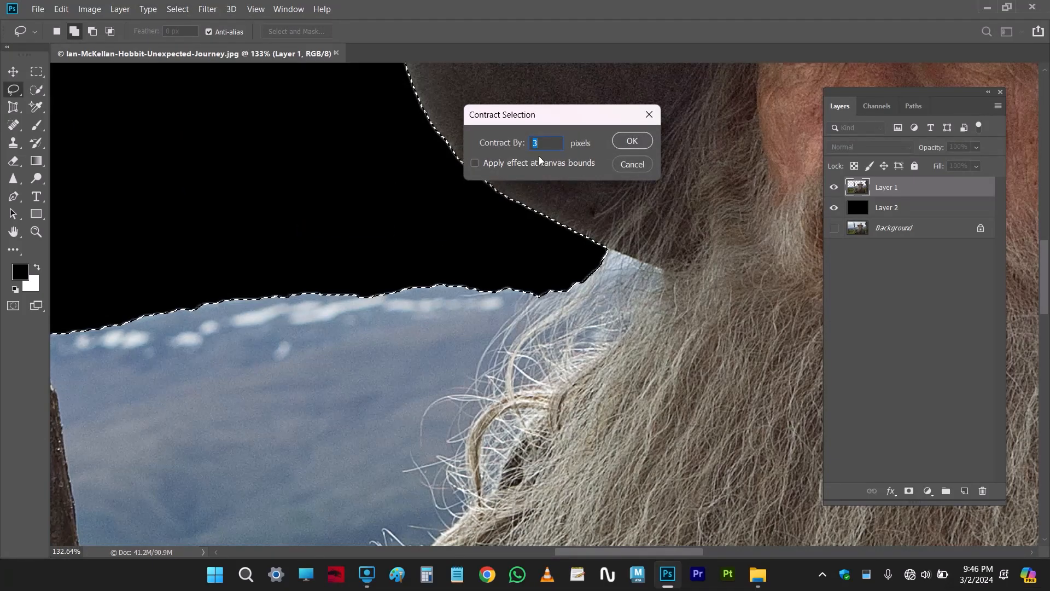
{"action": "left_click", "coordinate": [632, 141]}
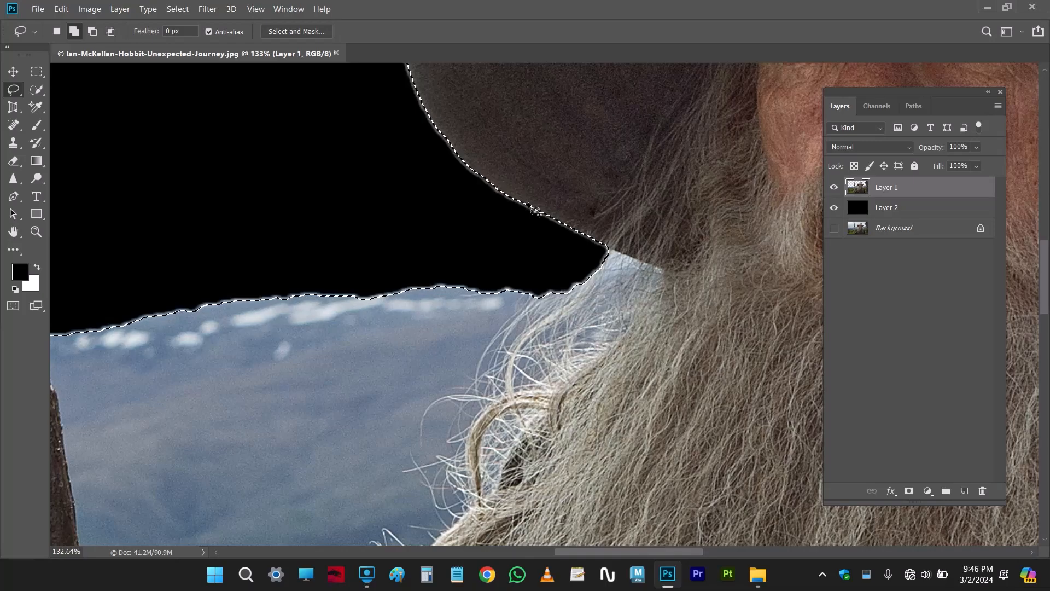
{"action": "key", "text": "shift+F6"}
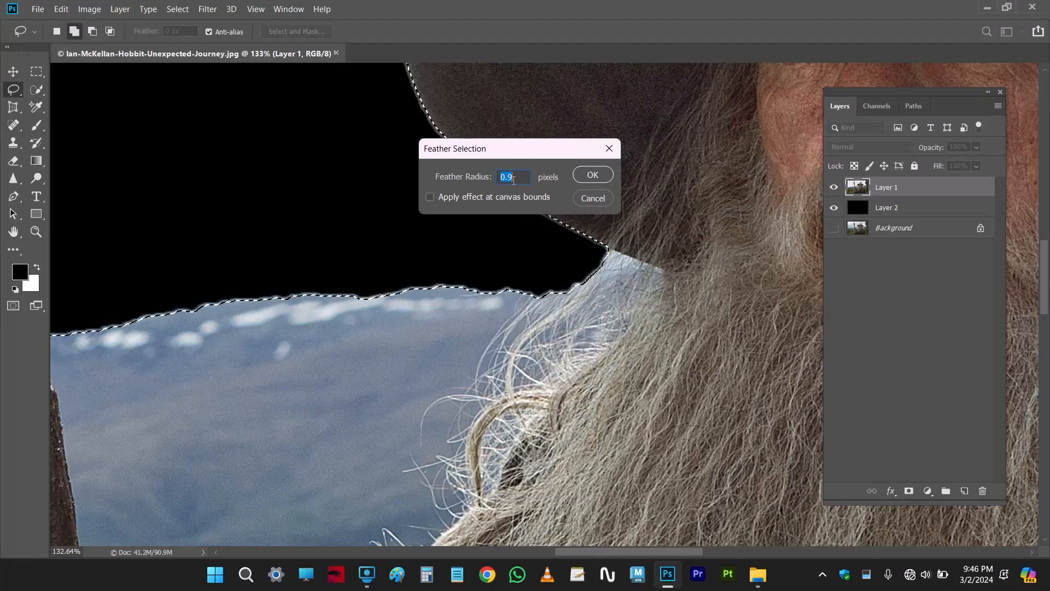
{"action": "left_click", "coordinate": [584, 175]}
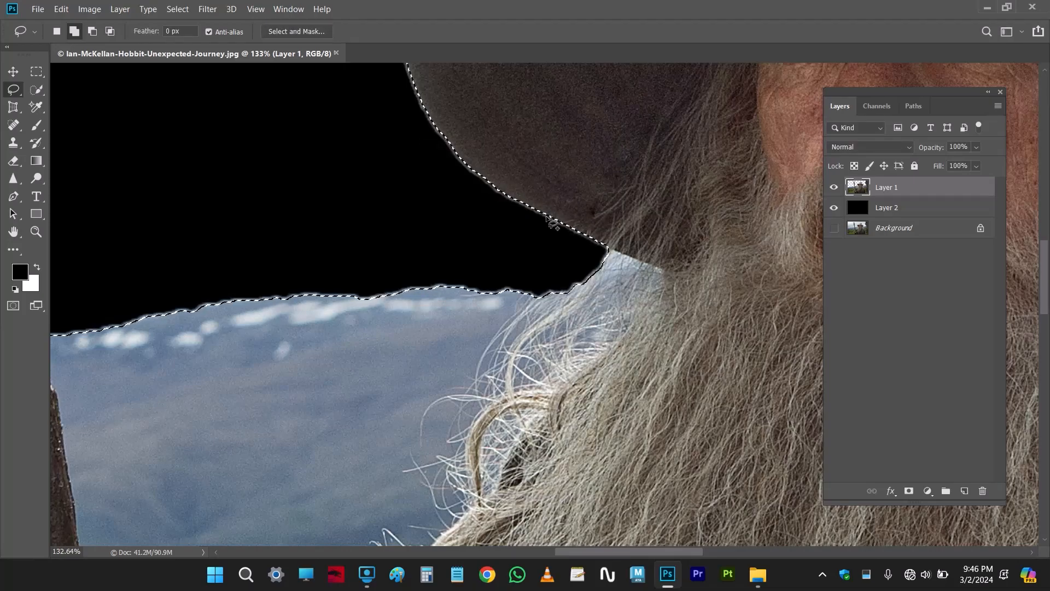
Trim the fringe from Layer 1 by deleting the pixels outside the feathered selection, and clear the selection
{"action": "key", "text": "Delete"}
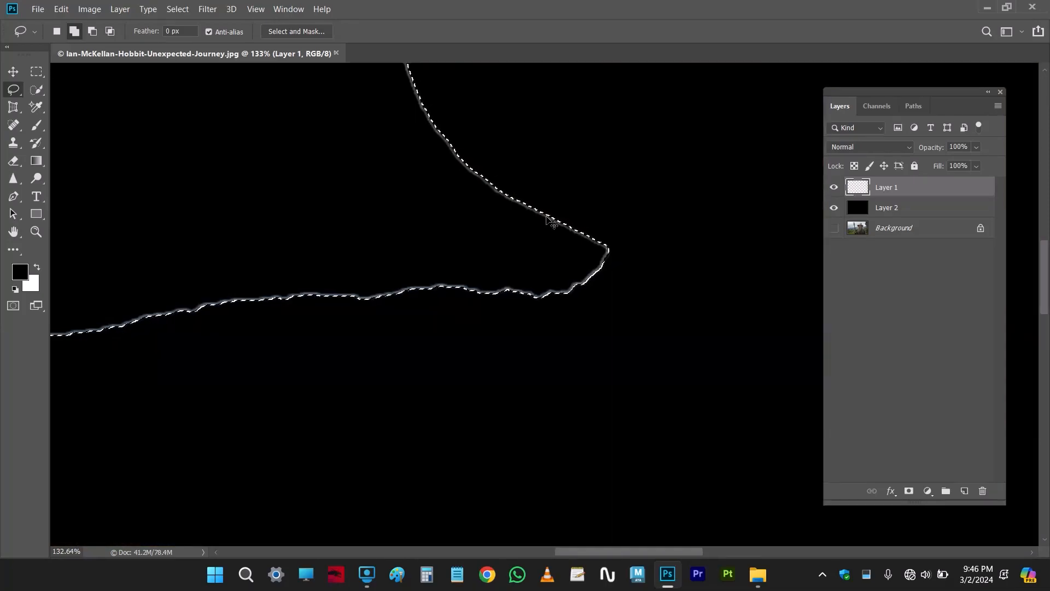
{"action": "key", "text": "ctrl+z"}
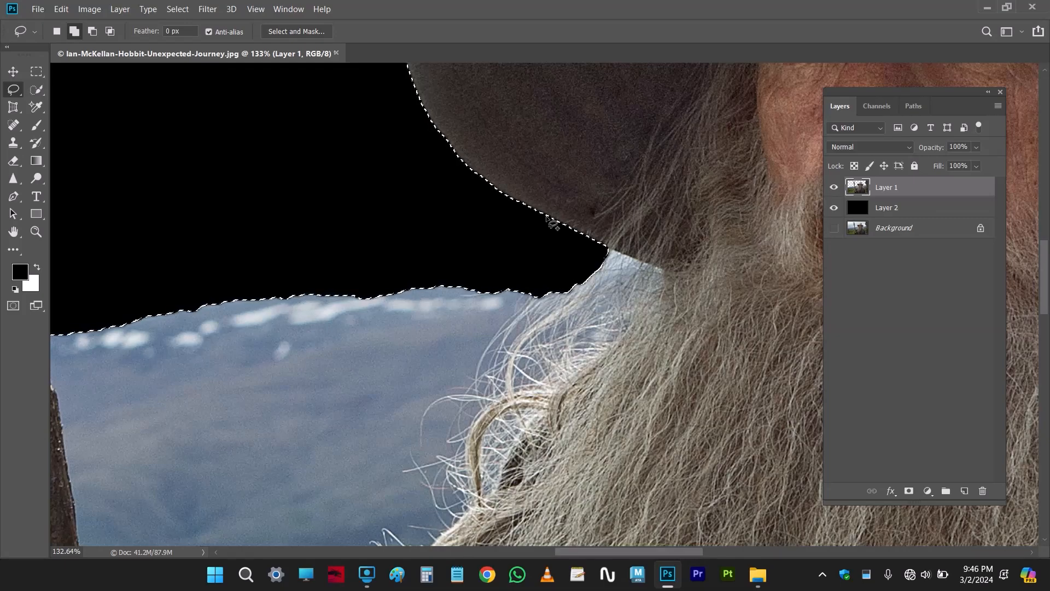
{"action": "key", "text": "ctrl+d"}
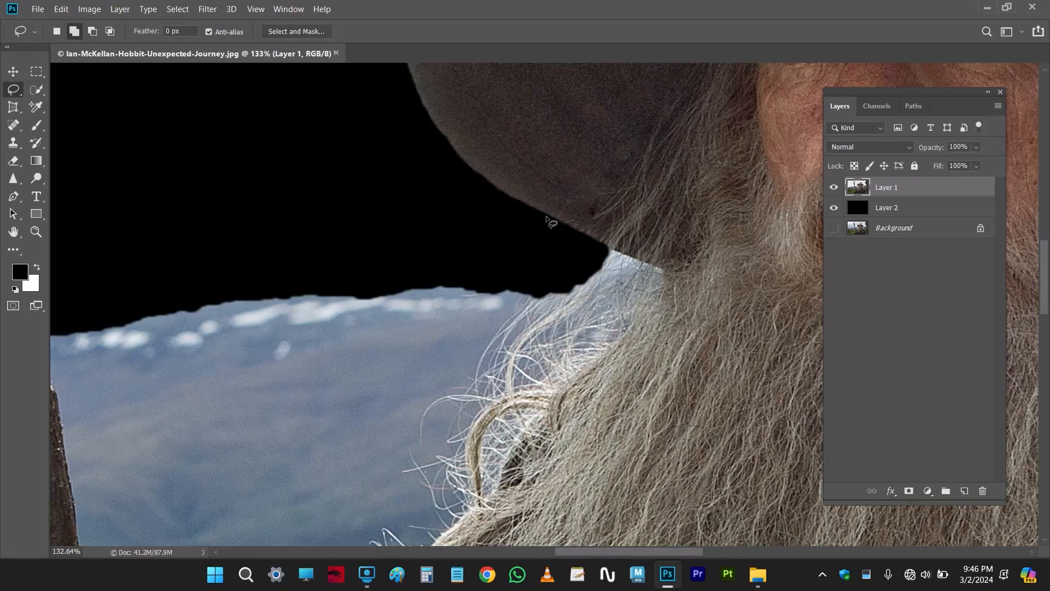
Check the trimmed edges against the black backdrop and delete the black Layer 2
{"action": "scroll", "coordinate": [546, 220], "scroll_direction": "down", "scroll_amount": 5}
{"action": "scroll", "coordinate": [258, 273], "scroll_direction": "up", "scroll_amount": 4}
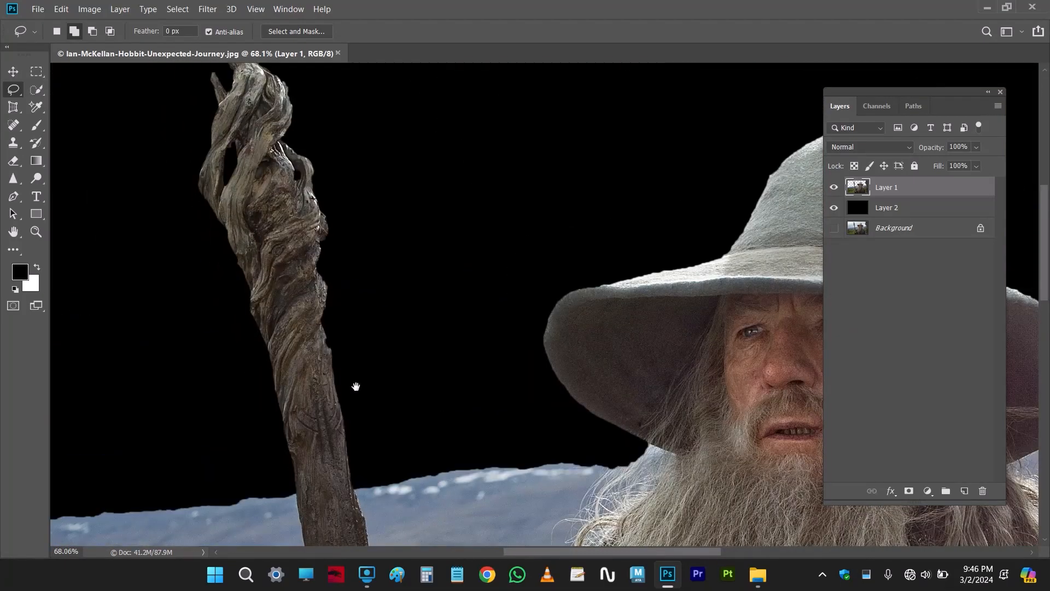
{"action": "scroll", "coordinate": [340, 323], "scroll_direction": "down", "scroll_amount": 6}
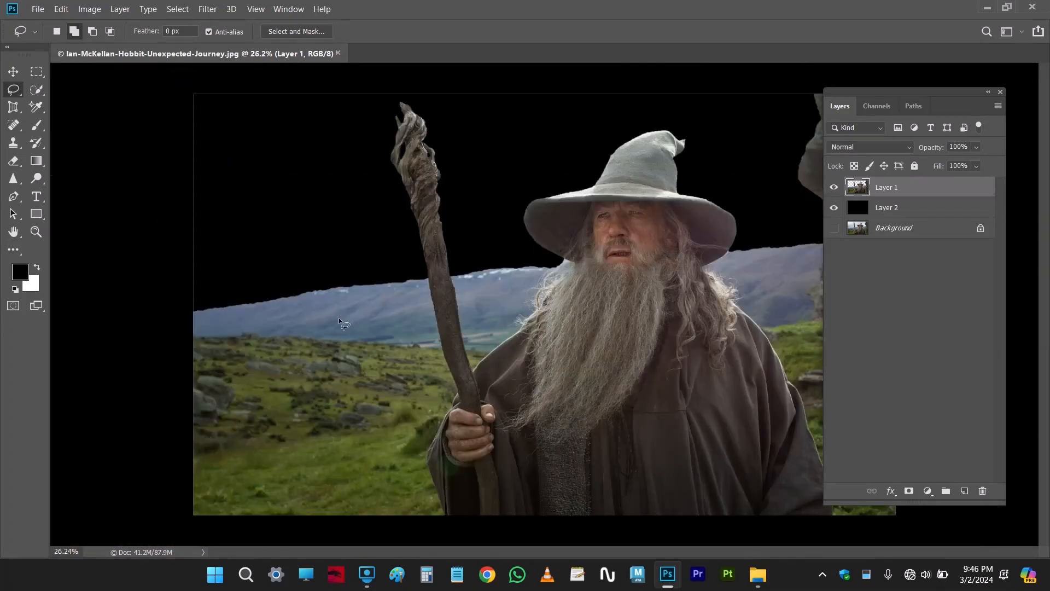
{"action": "scroll", "coordinate": [600, 281], "scroll_direction": "down", "scroll_amount": 2}
{"action": "scroll", "coordinate": [725, 312], "scroll_direction": "up", "scroll_amount": 1}
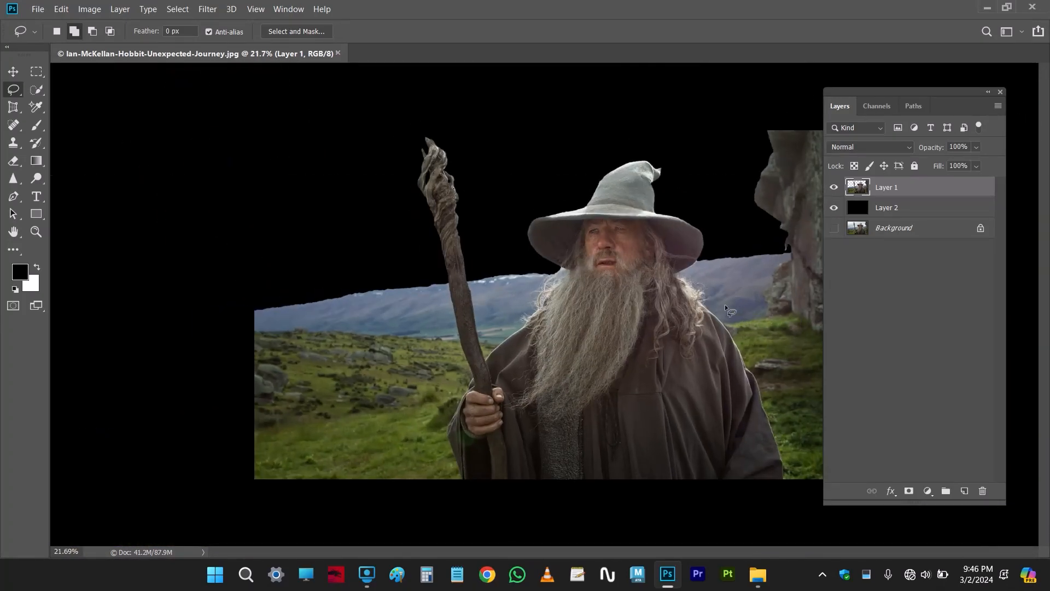
{"action": "left_click", "coordinate": [893, 214]}
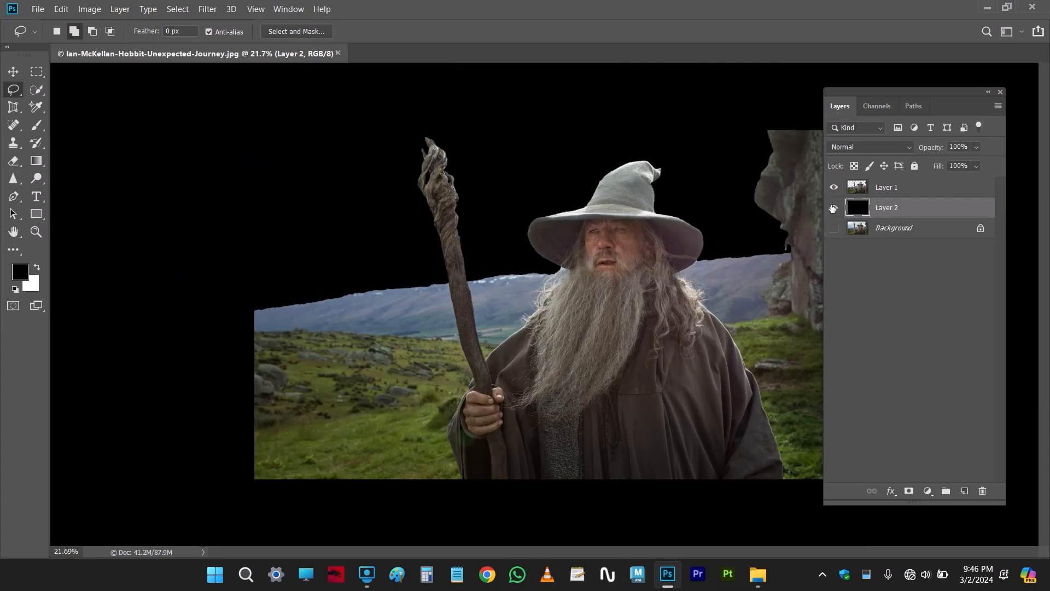
{"action": "left_click_drag", "start_coordinate": [893, 211], "coordinate": [982, 490]}
Add an empty layer between the Background and Layer 1 and activate the Gradient tool
{"action": "scroll", "coordinate": [590, 261], "scroll_direction": "down", "scroll_amount": 2}
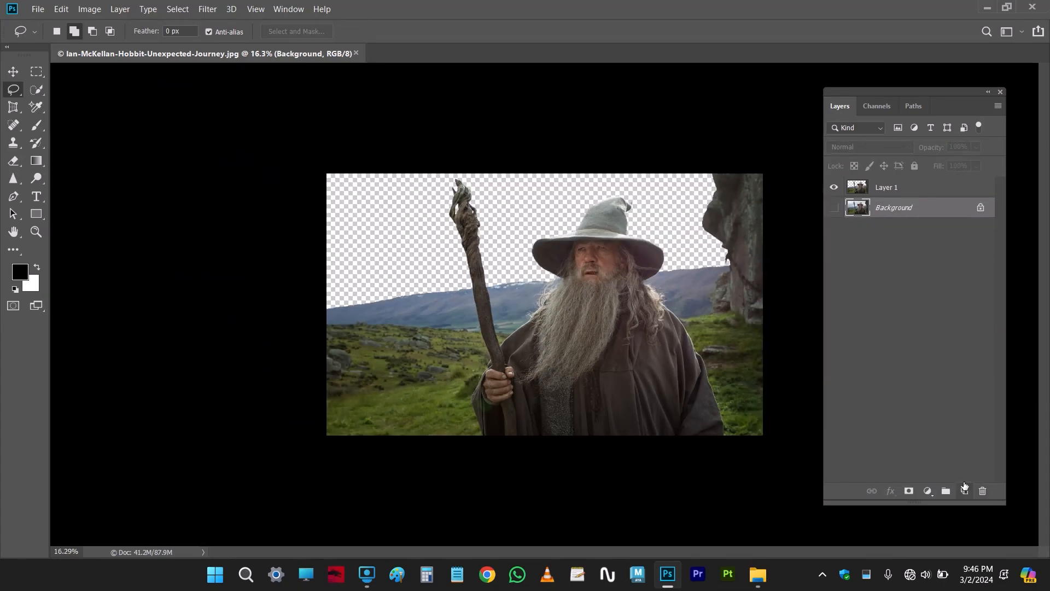
{"action": "left_click", "coordinate": [964, 488]}
{"action": "key", "text": "g"}
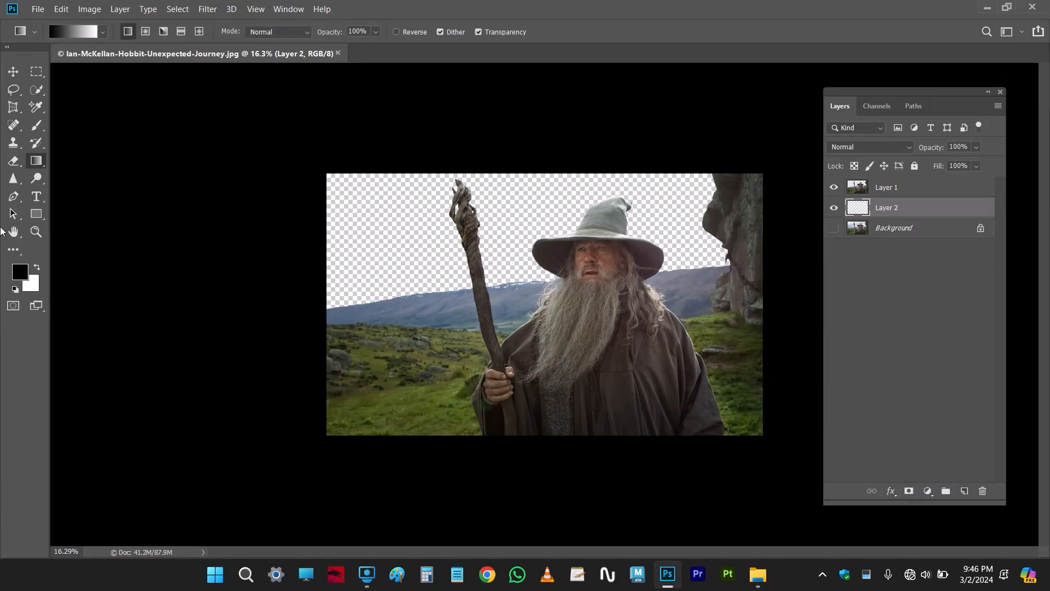
Edit the gradient so its start colour is the blue sampled from the distant mountains and its end stays white
{"action": "left_click", "coordinate": [83, 33]}
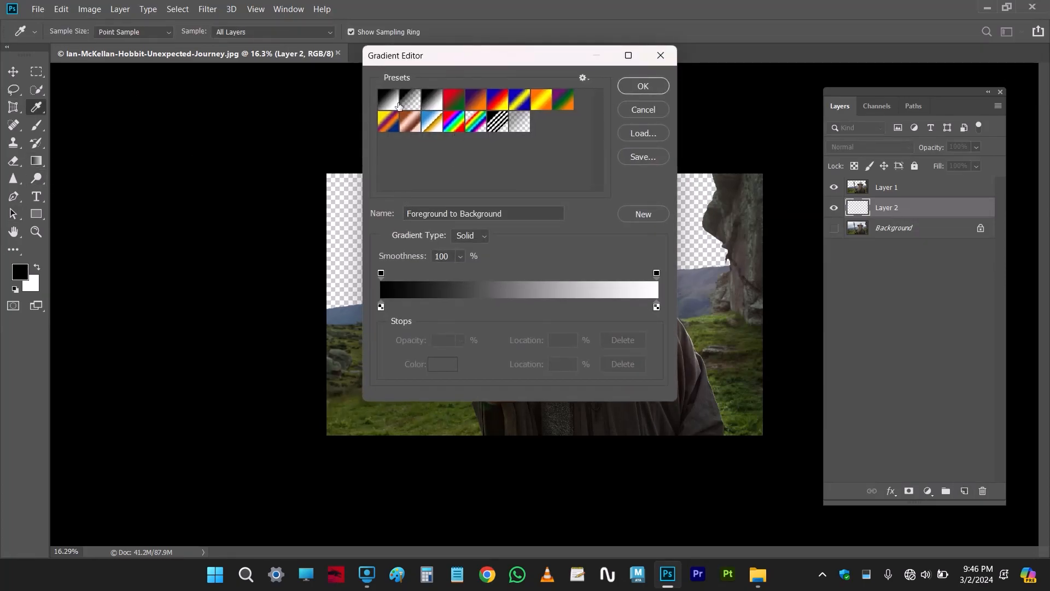
{"action": "left_click", "coordinate": [381, 307]}
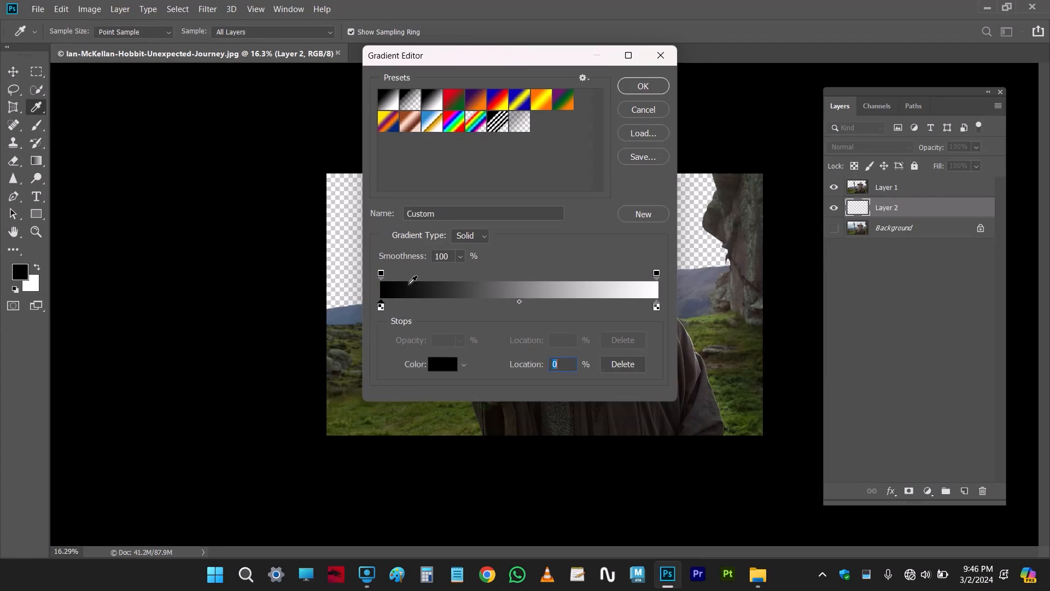
{"action": "left_click_drag", "start_coordinate": [459, 64], "coordinate": [727, 63]}
{"action": "left_click", "coordinate": [407, 294]}
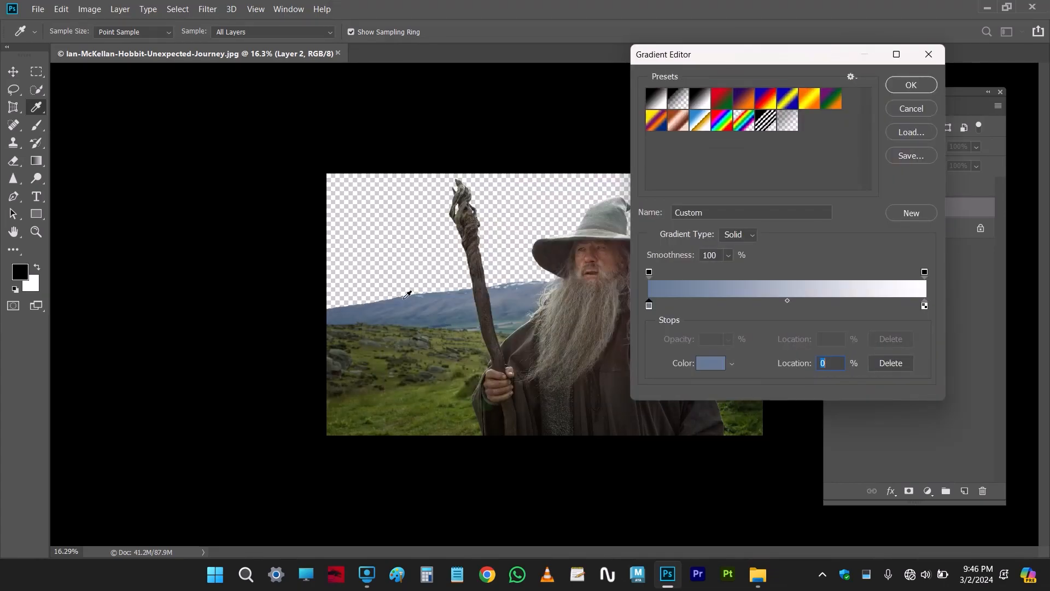
{"action": "key", "text": "Return"}
Fill the layer behind the cutout with the blue-to-white gradient, redrawing it until blue behind the staff fades diagonally to white near the rock
{"action": "left_click_drag", "start_coordinate": [519, 174], "coordinate": [527, 399]}
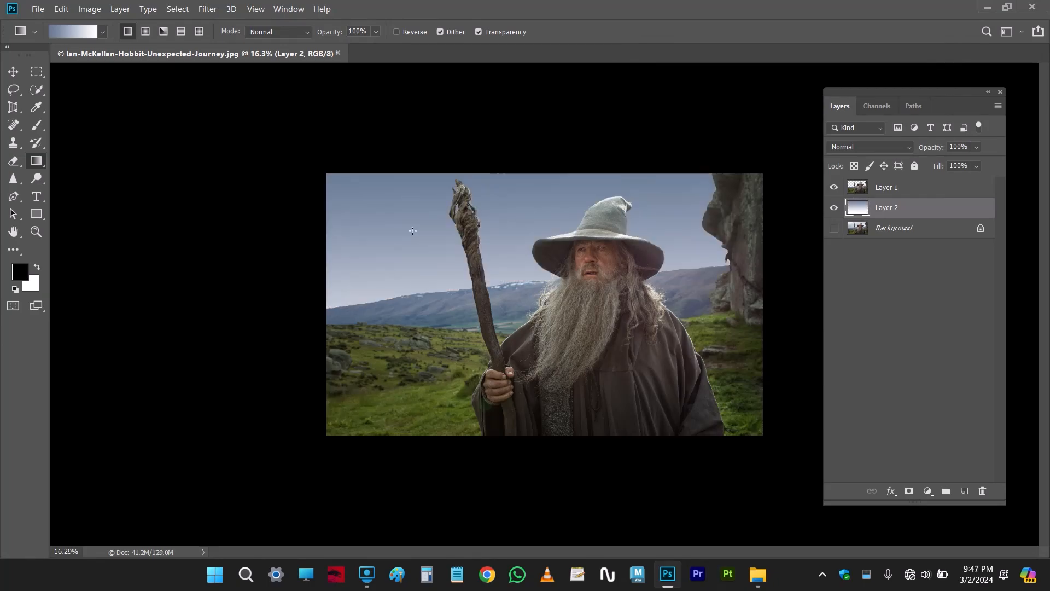
{"action": "left_click_drag", "start_coordinate": [450, 320], "coordinate": [452, 321]}
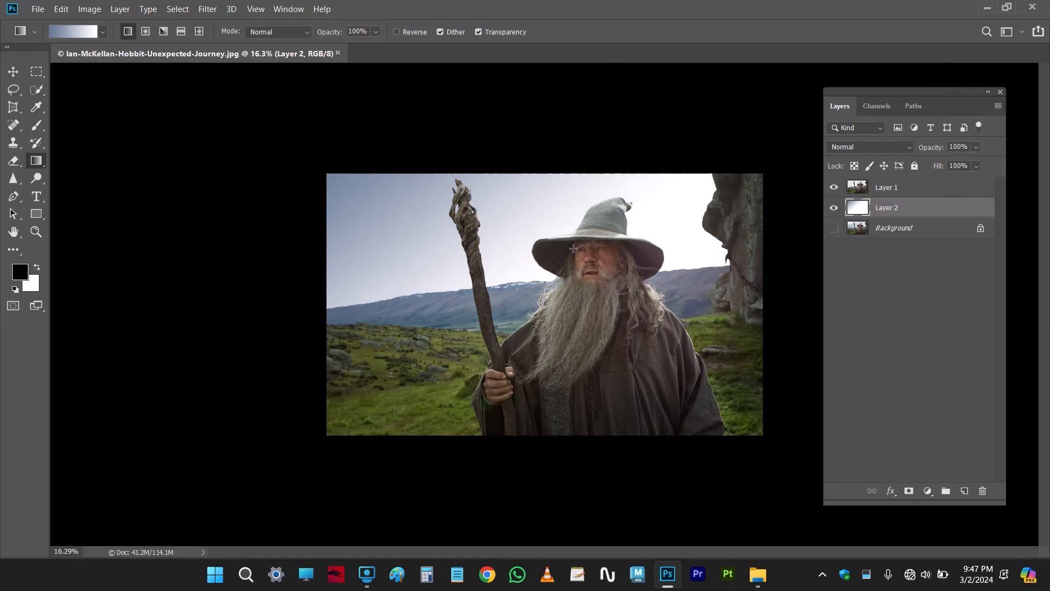
{"action": "left_click_drag", "start_coordinate": [298, 116], "coordinate": [685, 359]}
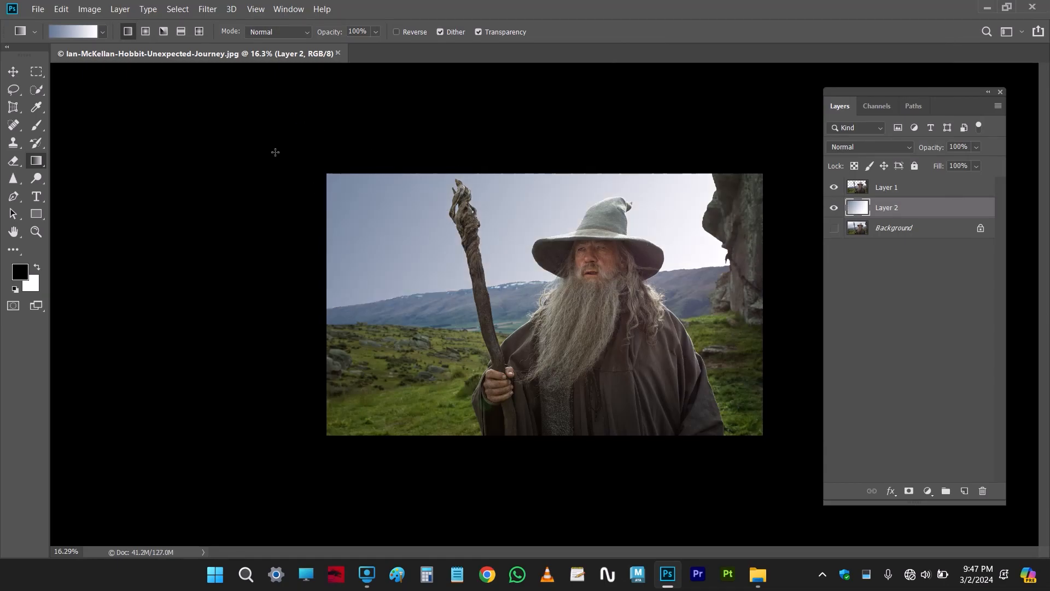
{"action": "left_click_drag", "start_coordinate": [275, 129], "coordinate": [493, 272]}
{"action": "left_click_drag", "start_coordinate": [224, 111], "coordinate": [734, 439]}
{"action": "left_click_drag", "start_coordinate": [407, 114], "coordinate": [676, 343]}
{"action": "left_click_drag", "start_coordinate": [567, 161], "coordinate": [744, 340]}
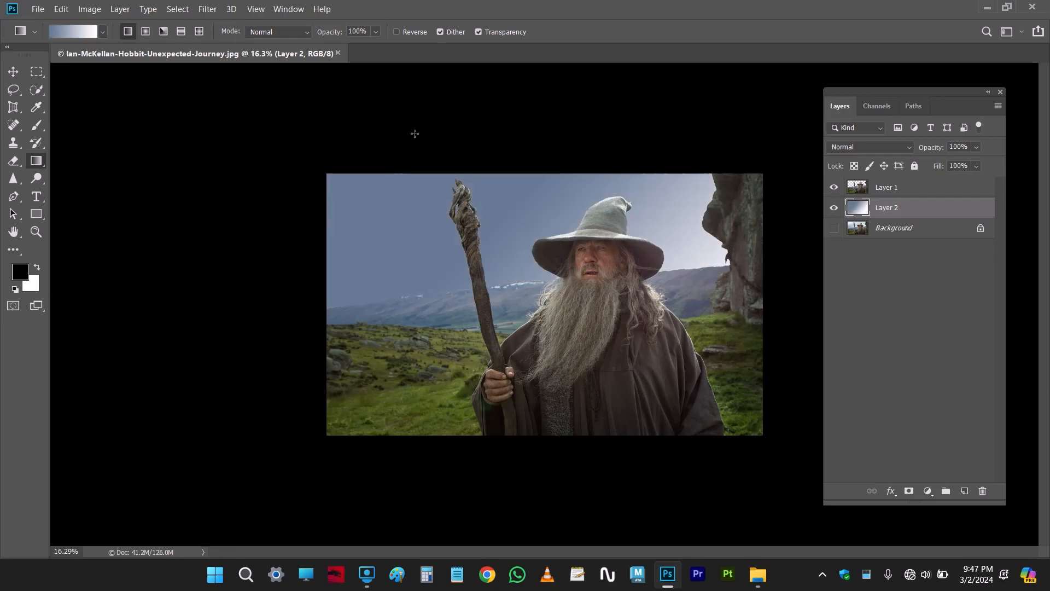
{"action": "left_click_drag", "start_coordinate": [415, 134], "coordinate": [523, 364]}
{"action": "left_click_drag", "start_coordinate": [279, 99], "coordinate": [684, 419]}
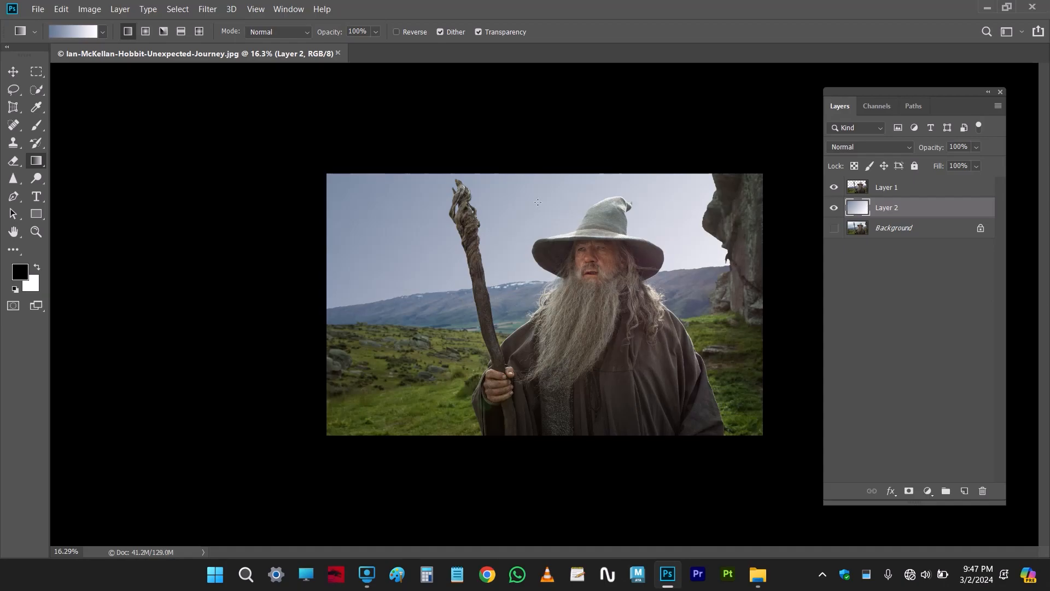
{"action": "left_click_drag", "start_coordinate": [483, 142], "coordinate": [690, 332]}
{"action": "scroll", "coordinate": [685, 344], "scroll_direction": "down", "scroll_amount": 2}
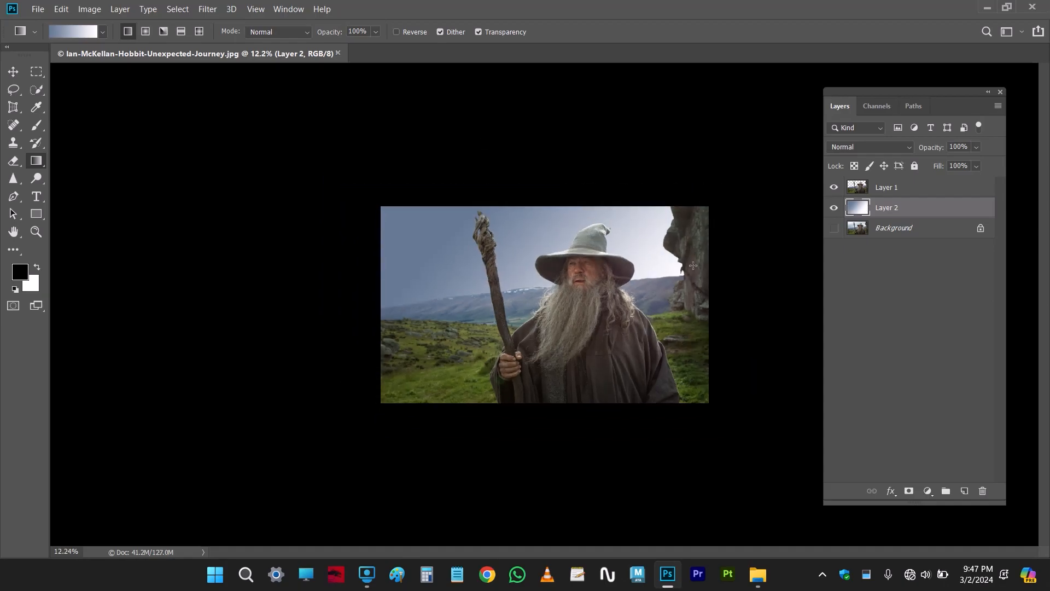
{"action": "scroll", "coordinate": [702, 246], "scroll_direction": "up", "scroll_amount": 5}
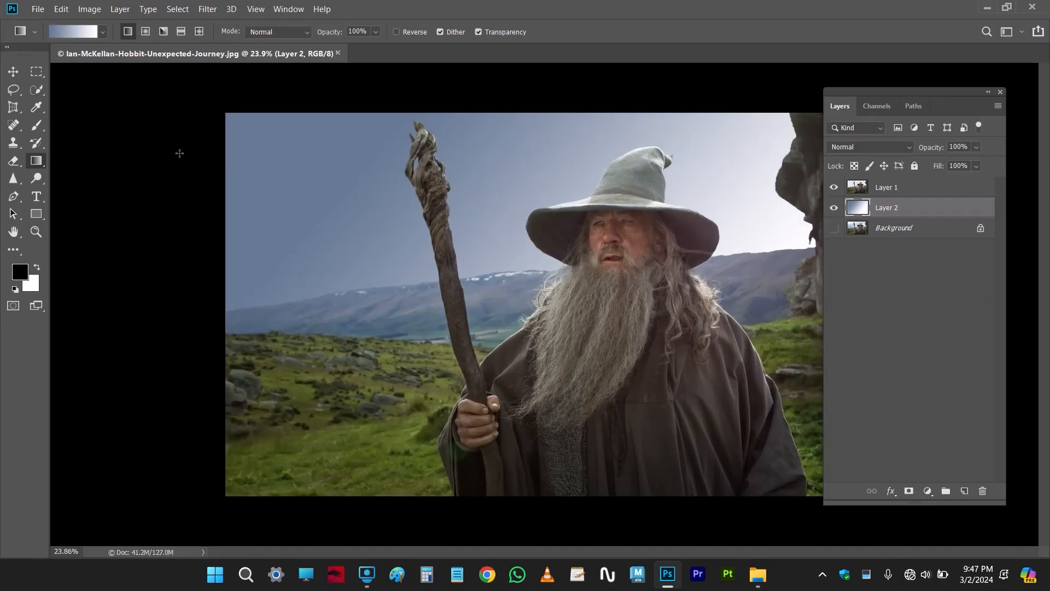
Close the gradient-sky version of the wizard photo without saving and reopen the original Ian-McKellan-Hobbit-Unexpected-Journey image
{"action": "key", "text": "ctrl+w"}
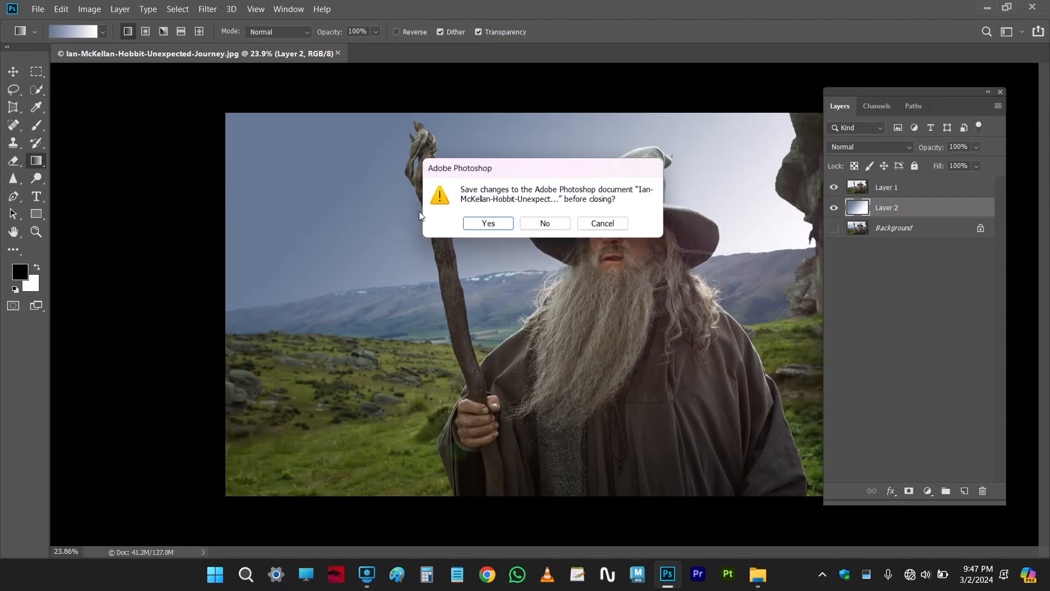
{"action": "left_click", "coordinate": [544, 222]}
{"action": "key", "text": "ctrl+o"}
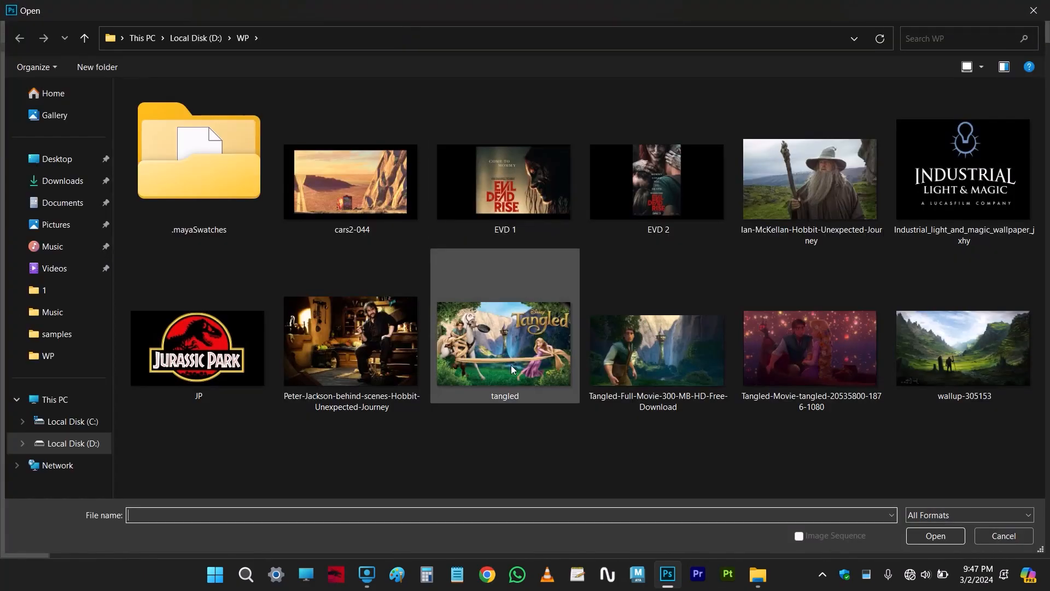
{"action": "double_click", "coordinate": [818, 222]}
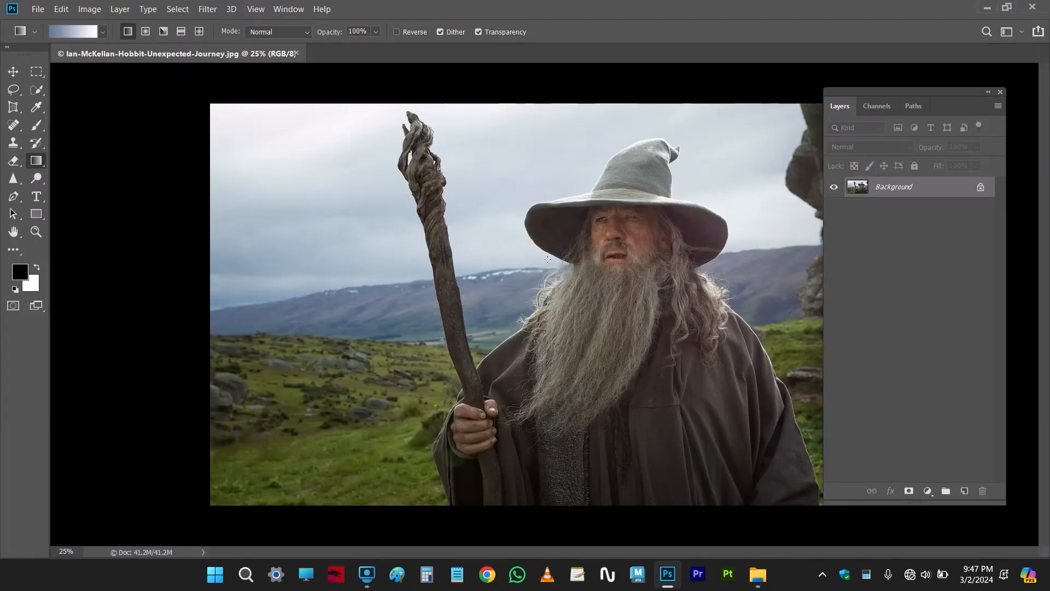
Activate the Magic Wand, test a selection of the upper sky at tolerance 25, and clear that selection
{"action": "left_click", "coordinate": [36, 89]}
{"action": "left_click", "coordinate": [87, 102]}
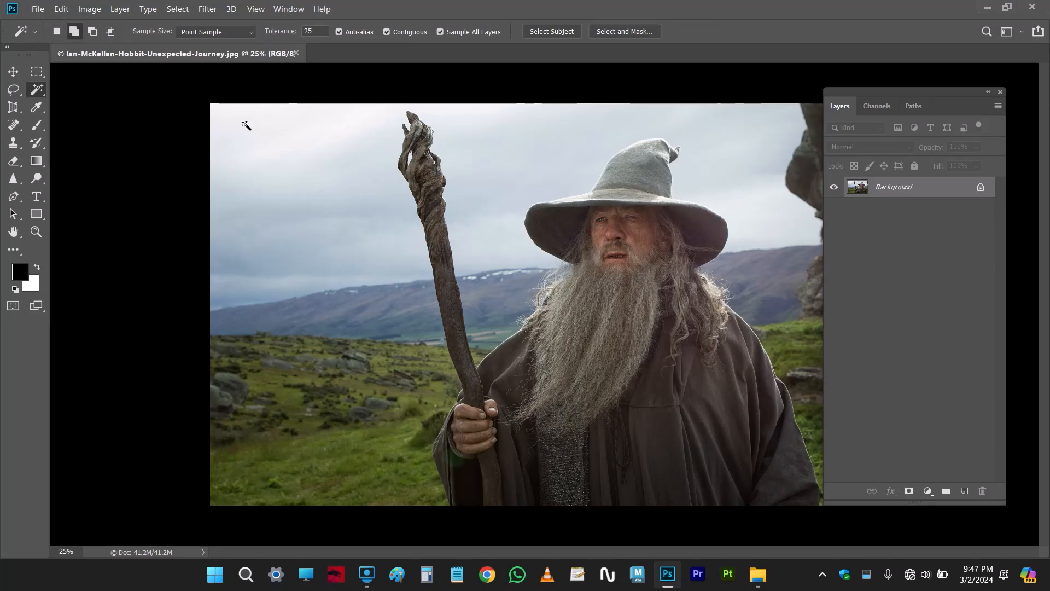
{"action": "scroll", "coordinate": [349, 150], "scroll_direction": "down", "scroll_amount": 1}
{"action": "left_click", "coordinate": [279, 138]}
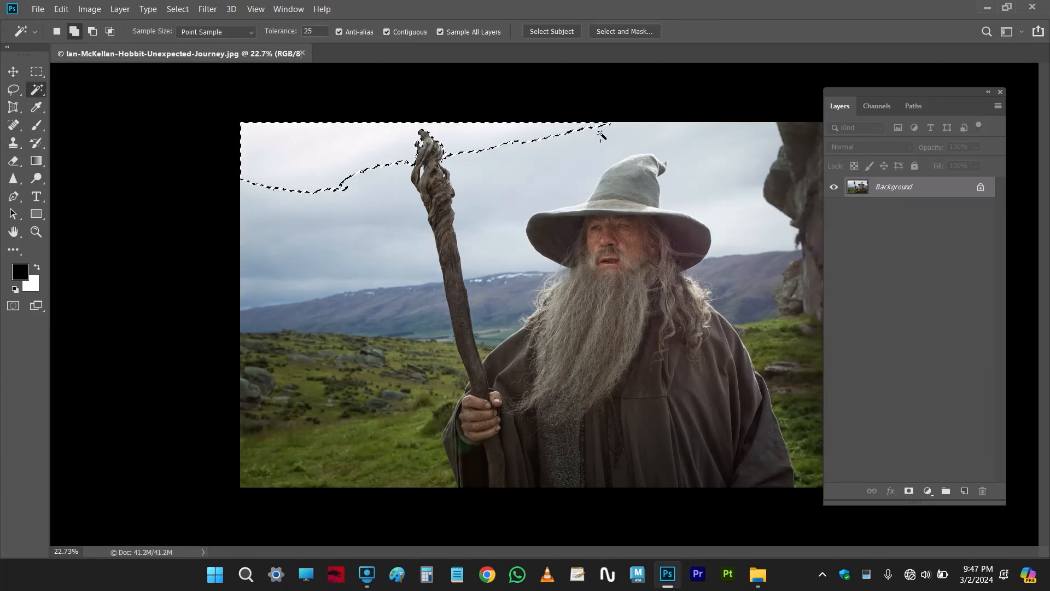
{"action": "key", "text": "ctrl+d"}
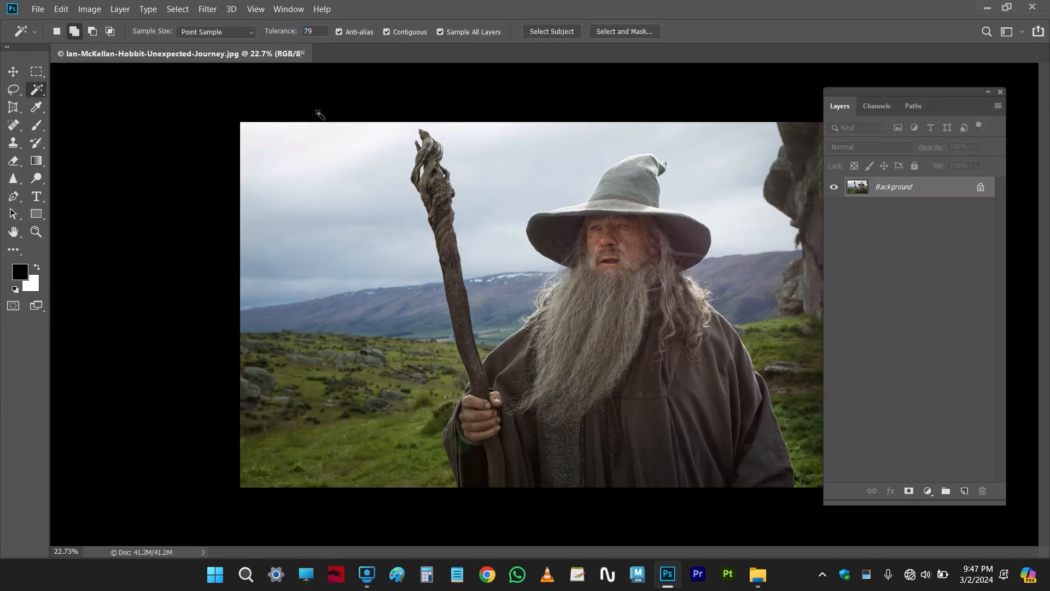
Try selecting the sky from its upper-left area with the Magic Wand at tolerance 79, then at tolerance 55
{"action": "left_click", "coordinate": [263, 138]}
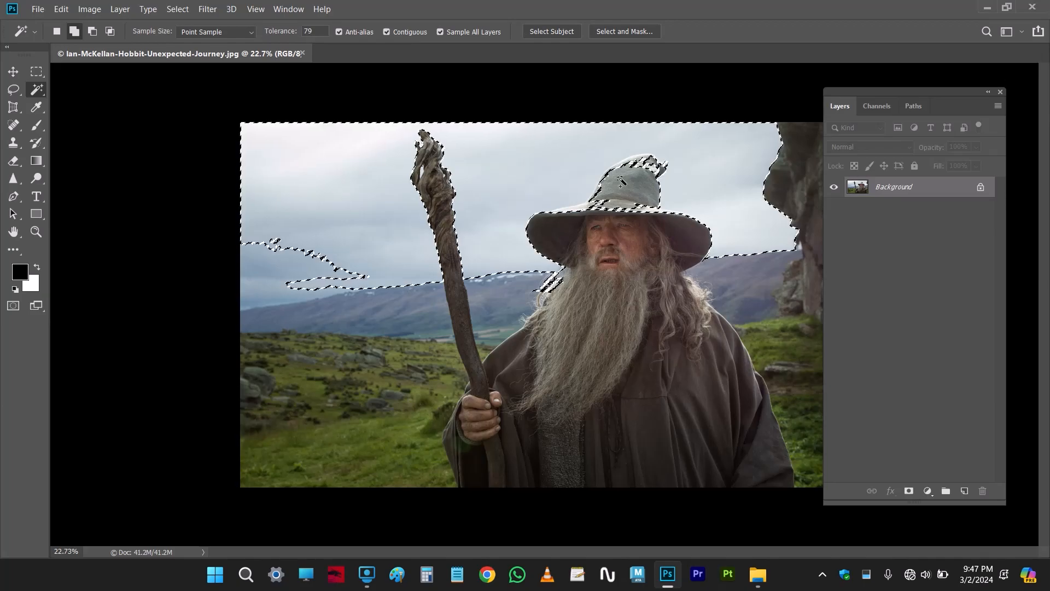
{"action": "key", "text": "ctrl+d"}
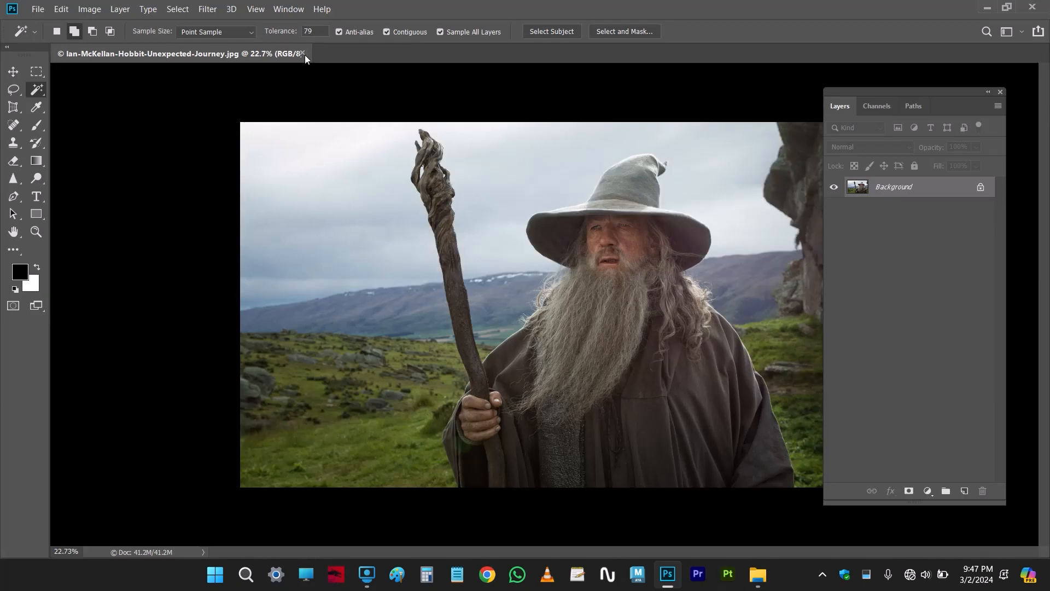
{"action": "left_click", "coordinate": [263, 143]}
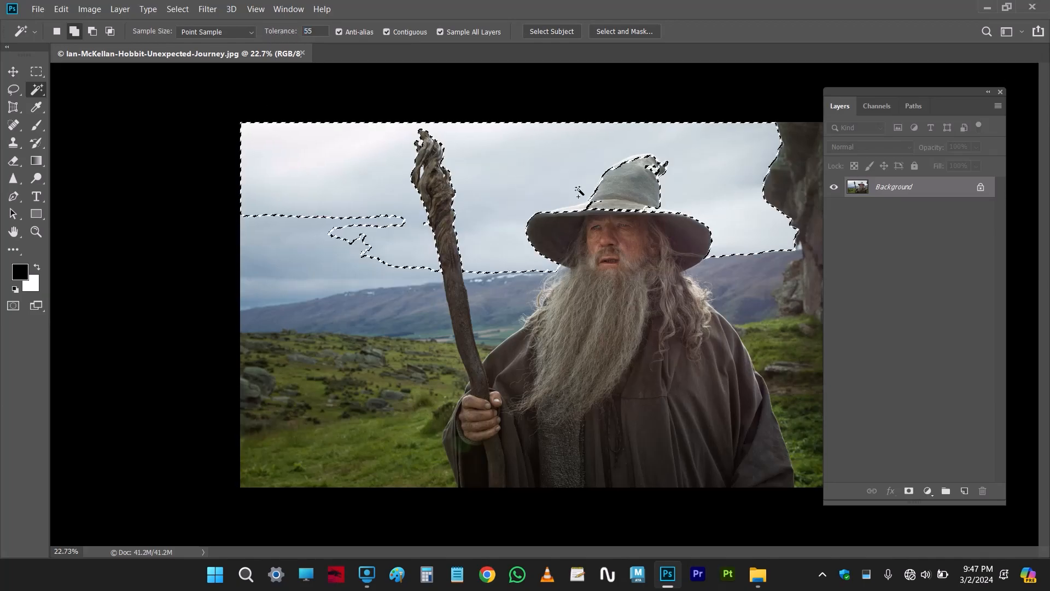
Lower the Magic Wand tolerance to 30 and reselect the sky around the wizard's hat
{"action": "scroll", "coordinate": [695, 177], "scroll_direction": "up", "scroll_amount": 5}
{"action": "left_click_drag", "start_coordinate": [694, 175], "coordinate": [582, 227]}
{"action": "scroll", "coordinate": [550, 169], "scroll_direction": "up", "scroll_amount": 3}
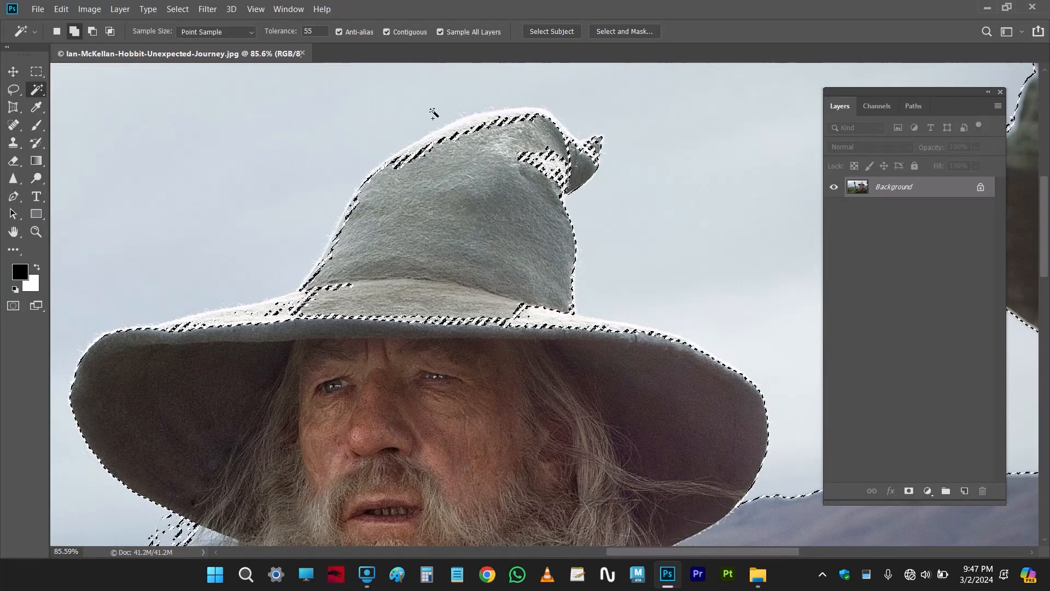
{"action": "left_click_drag", "start_coordinate": [294, 34], "coordinate": [281, 33]}
{"action": "left_click", "coordinate": [331, 159]}
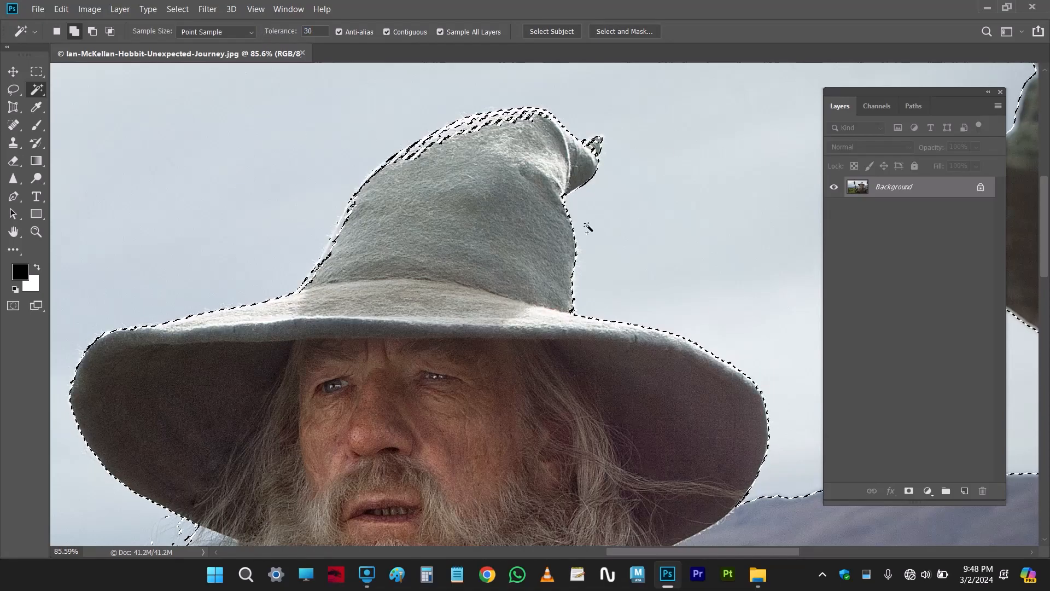
Close the wizard photo, open JP.jpg in its place, and set the canvas surround to medium gray
{"action": "scroll", "coordinate": [586, 224], "scroll_direction": "down", "scroll_amount": 5}
{"action": "key", "text": "ctrl+w"}
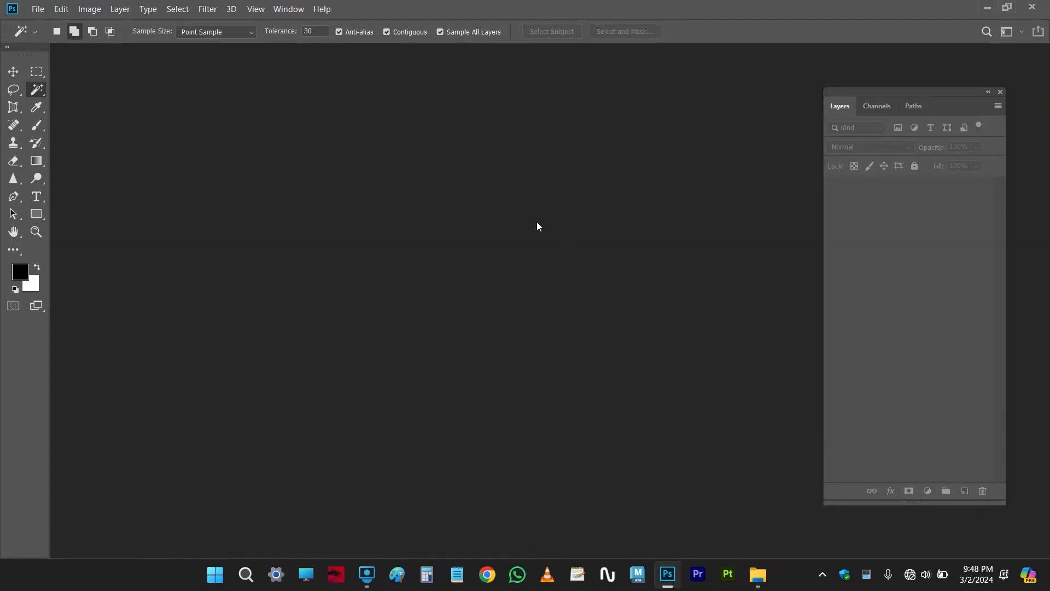
{"action": "key", "text": "ctrl+o"}
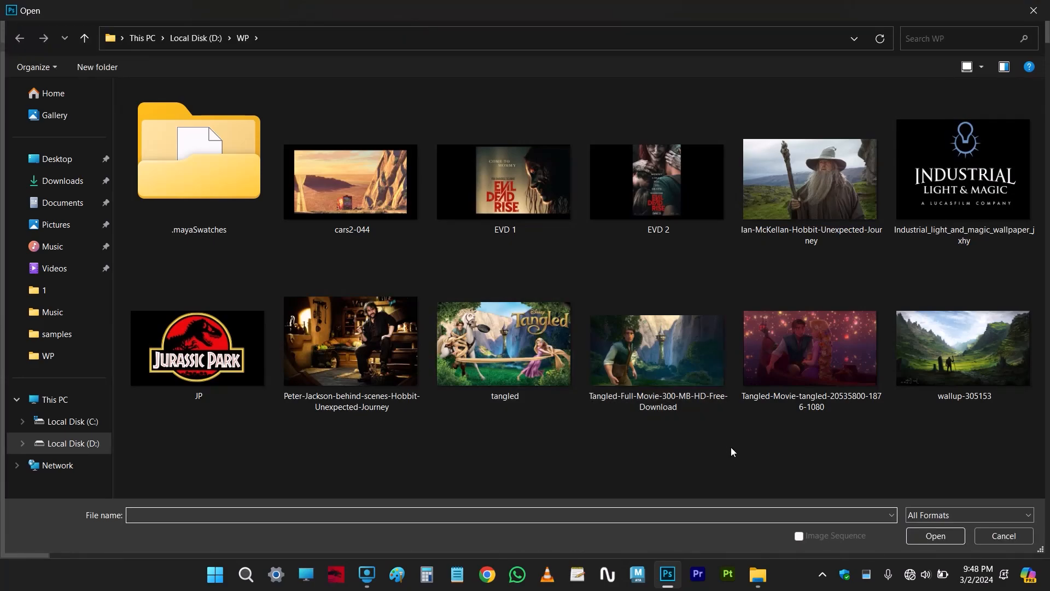
{"action": "double_click", "coordinate": [250, 343]}
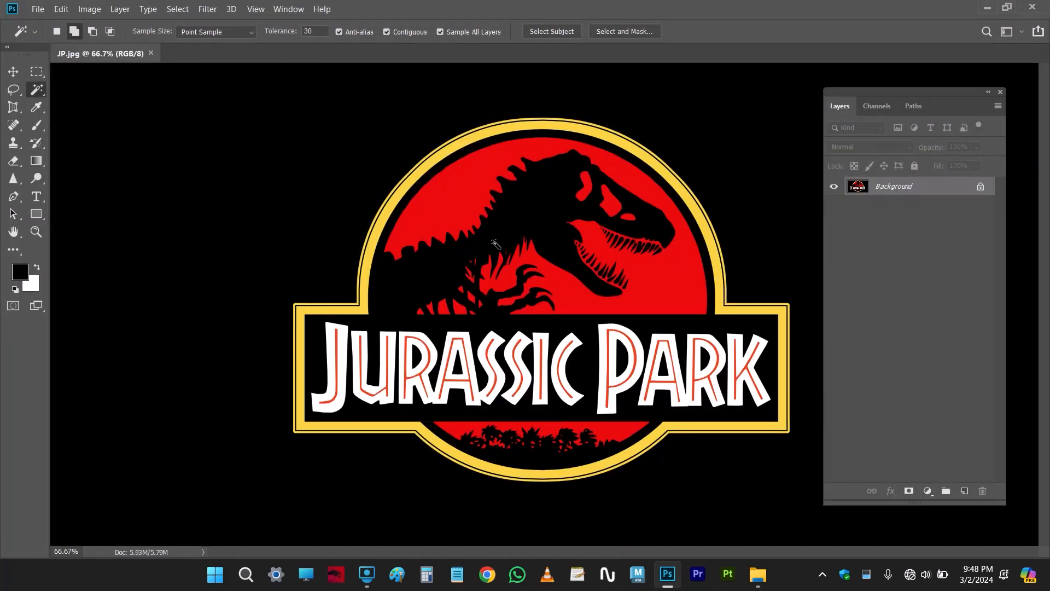
{"action": "right_click", "coordinate": [86, 128]}
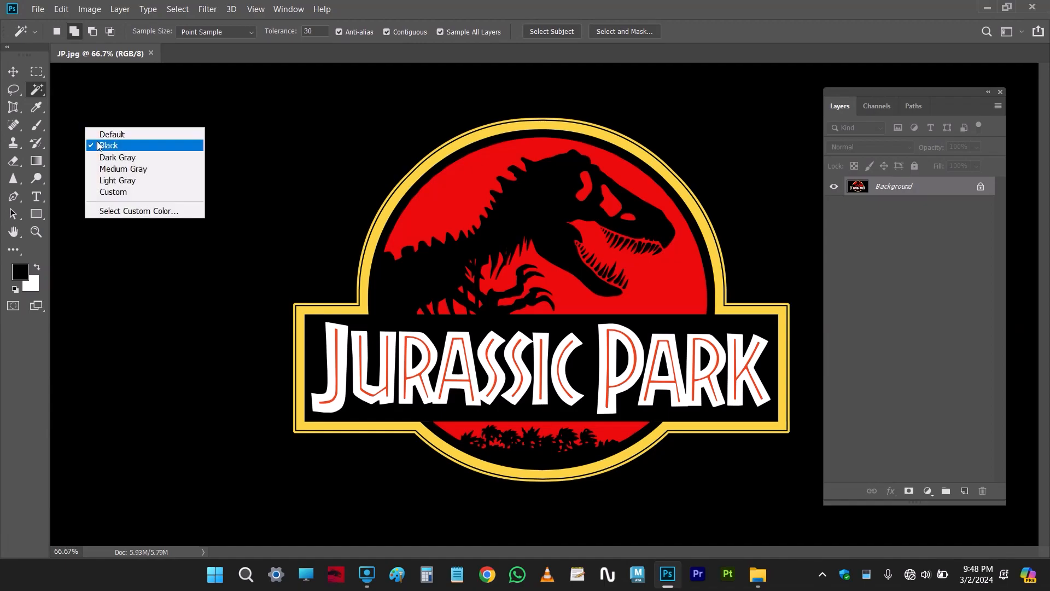
{"action": "left_click", "coordinate": [101, 169]}
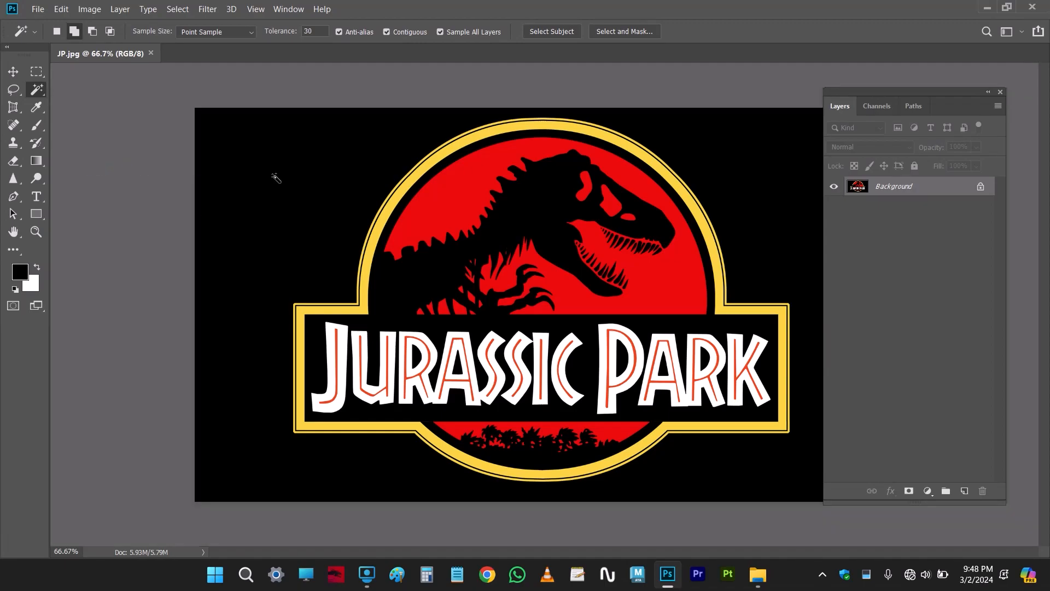
Select the black area outside the Jurassic Park logo with the Magic Wand and examine the selection along its yellow border
{"action": "scroll", "coordinate": [284, 178], "scroll_direction": "down", "scroll_amount": 2}
{"action": "left_click", "coordinate": [303, 180]}
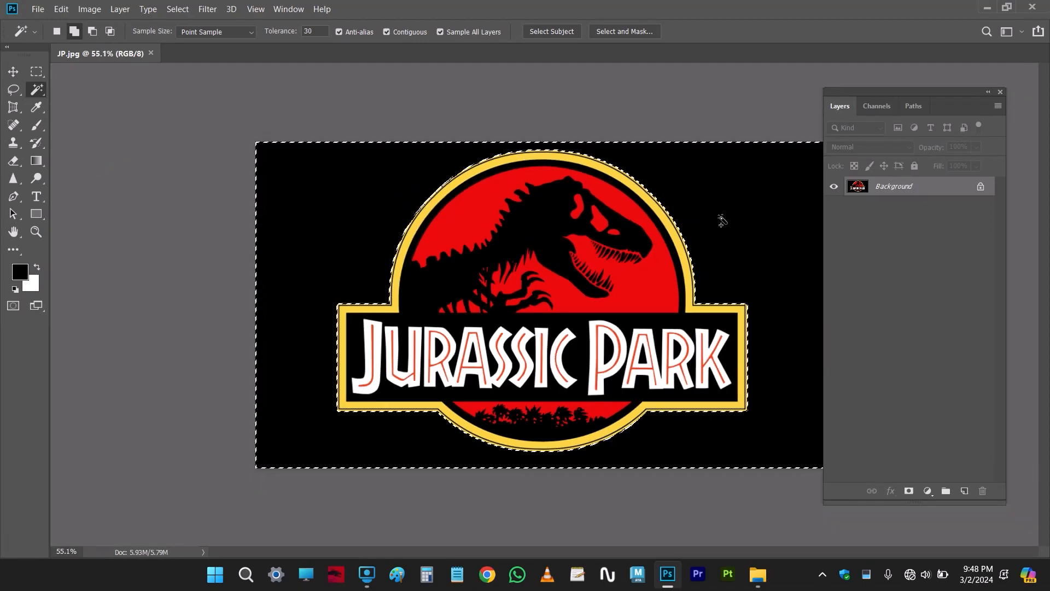
{"action": "key", "text": "Tab"}
{"action": "scroll", "coordinate": [756, 328], "scroll_direction": "up", "scroll_amount": 4}
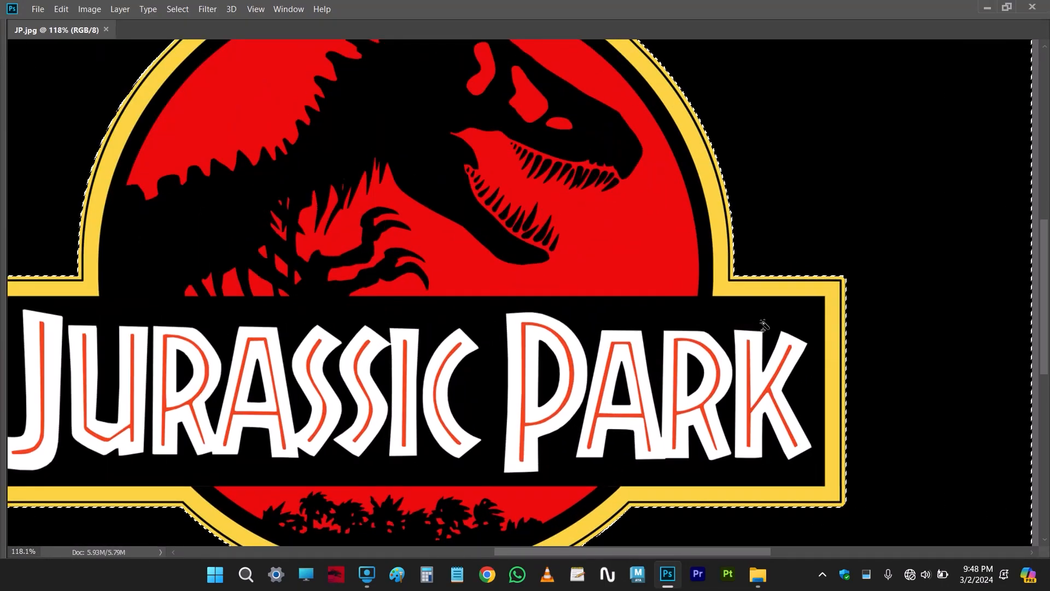
{"action": "scroll", "coordinate": [749, 296], "scroll_direction": "down", "scroll_amount": 2}
{"action": "scroll", "coordinate": [697, 500], "scroll_direction": "up", "scroll_amount": 3}
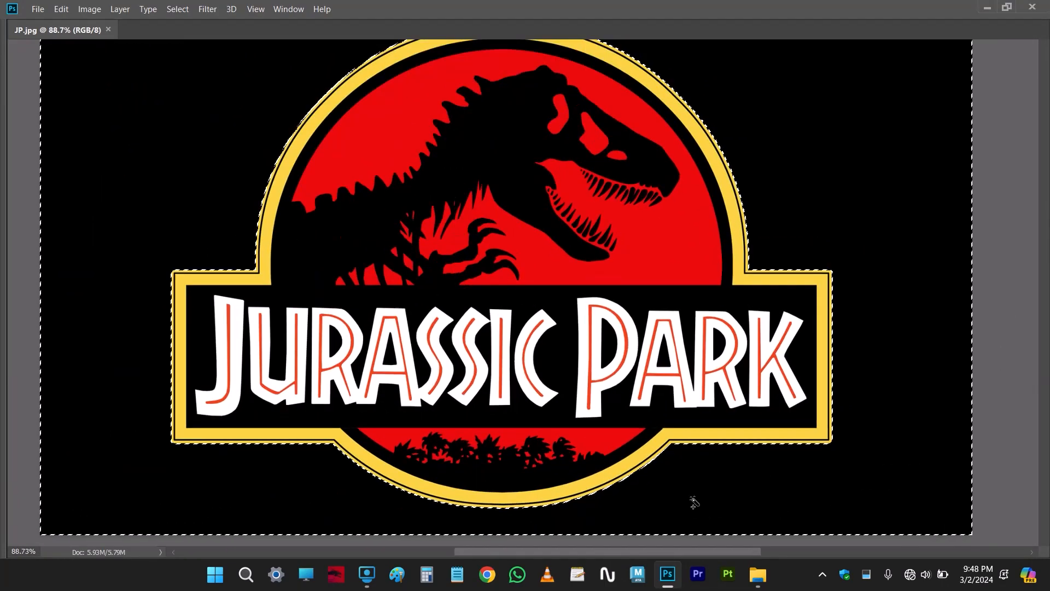
{"action": "scroll", "coordinate": [696, 481], "scroll_direction": "up", "scroll_amount": 1}
{"action": "scroll", "coordinate": [698, 467], "scroll_direction": "down", "scroll_amount": 3}
{"action": "scroll", "coordinate": [700, 464], "scroll_direction": "up", "scroll_amount": 1}
{"action": "scroll", "coordinate": [703, 462], "scroll_direction": "down", "scroll_amount": 1}
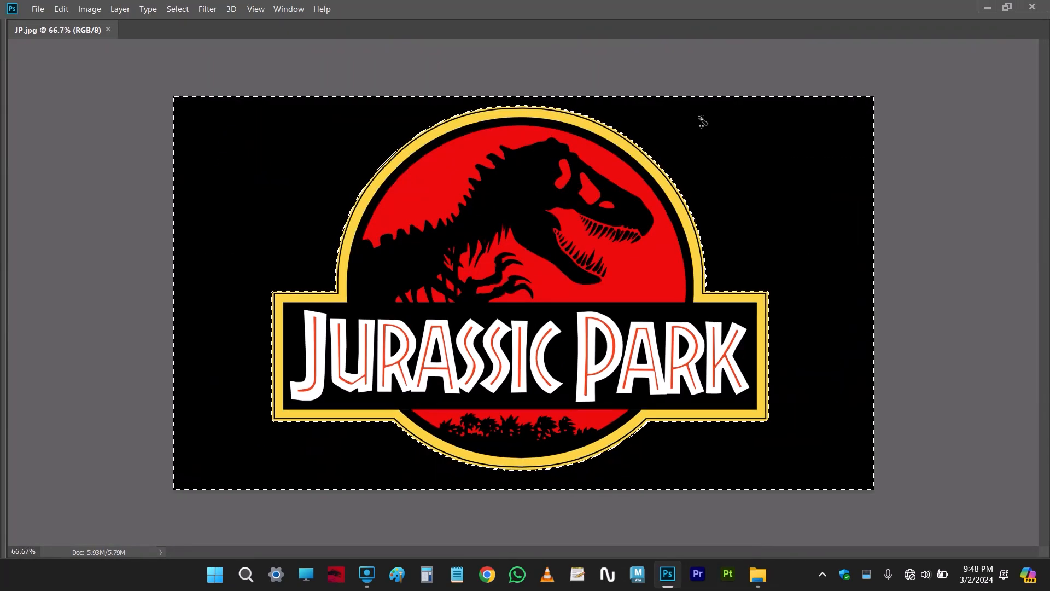
Select the connected black dinosaur, inner ring and banner of the logo with the Magic Wand and copy them to a new layer
{"action": "scroll", "coordinate": [503, 261], "scroll_direction": "up", "scroll_amount": 3}
{"action": "left_click", "coordinate": [502, 260]}
{"action": "scroll", "coordinate": [503, 261], "scroll_direction": "down", "scroll_amount": 1}
{"action": "scroll", "coordinate": [621, 319], "scroll_direction": "down", "scroll_amount": 2}
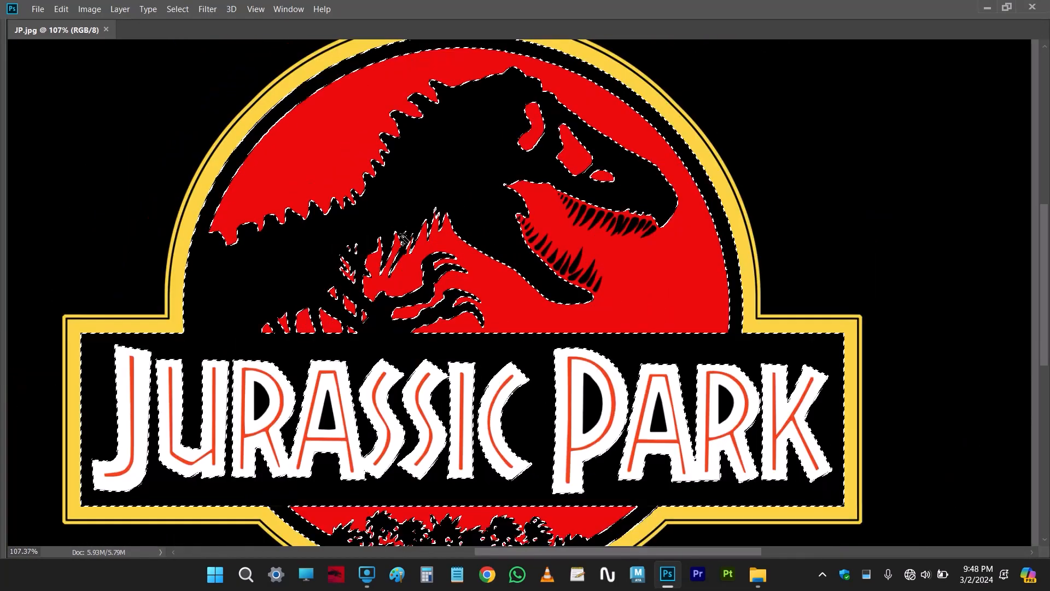
{"action": "scroll", "coordinate": [621, 318], "scroll_direction": "down", "scroll_amount": 1}
{"action": "key", "text": "Tab"}
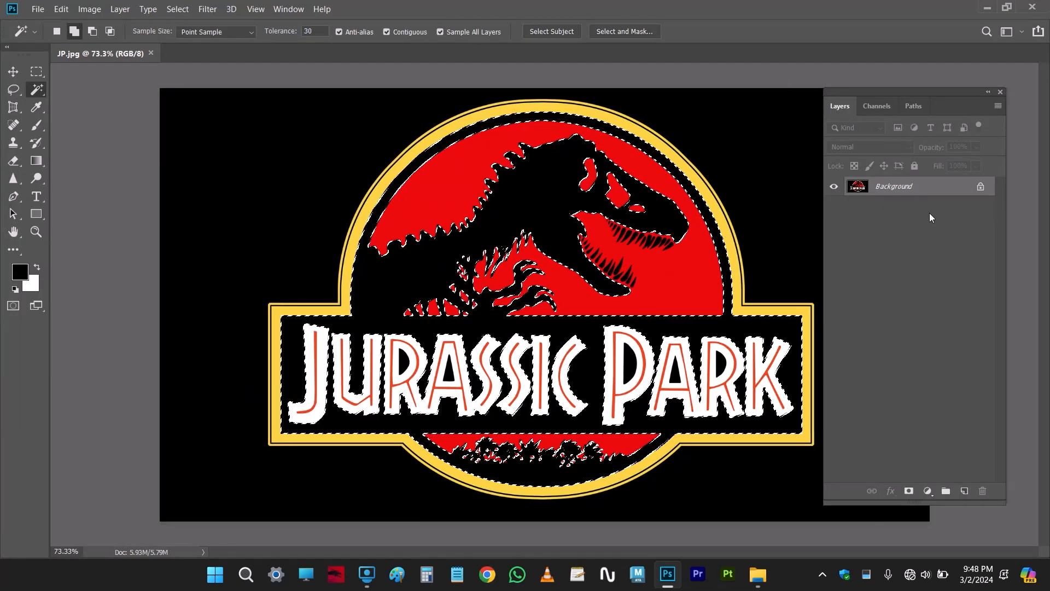
{"action": "key", "text": "ctrl+j"}
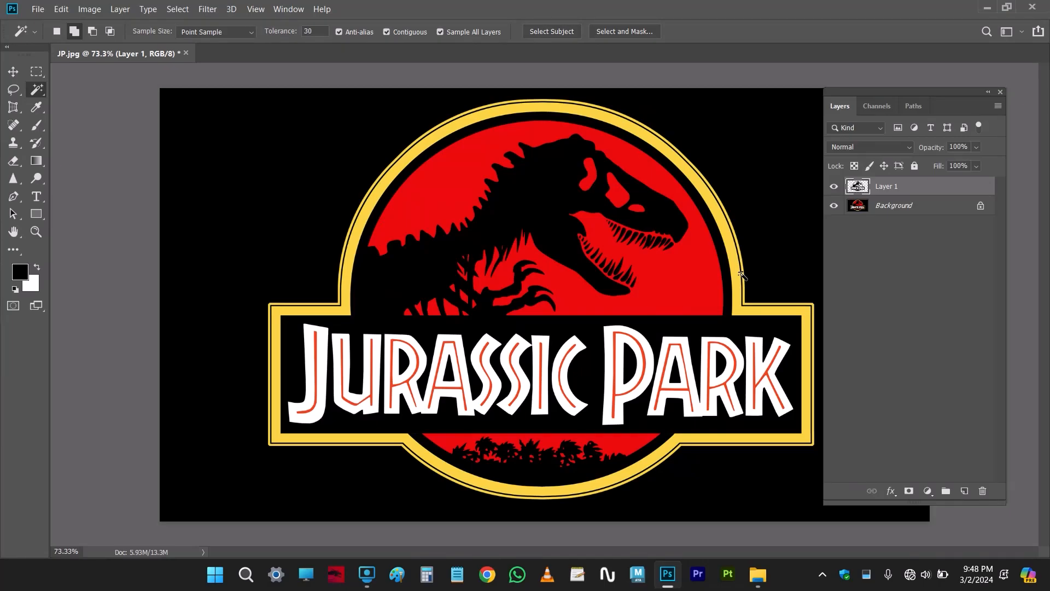
Hide the Background and place a new empty layer beneath the black logo cutout
{"action": "left_click", "coordinate": [833, 206]}
{"action": "scroll", "coordinate": [566, 328], "scroll_direction": "down", "scroll_amount": 1}
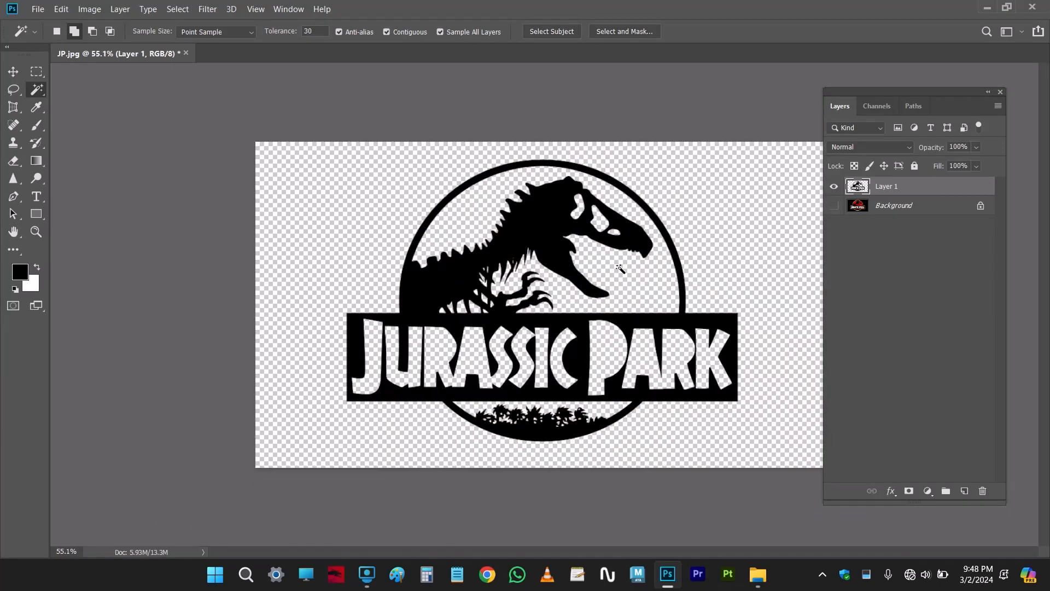
{"action": "key", "text": "v"}
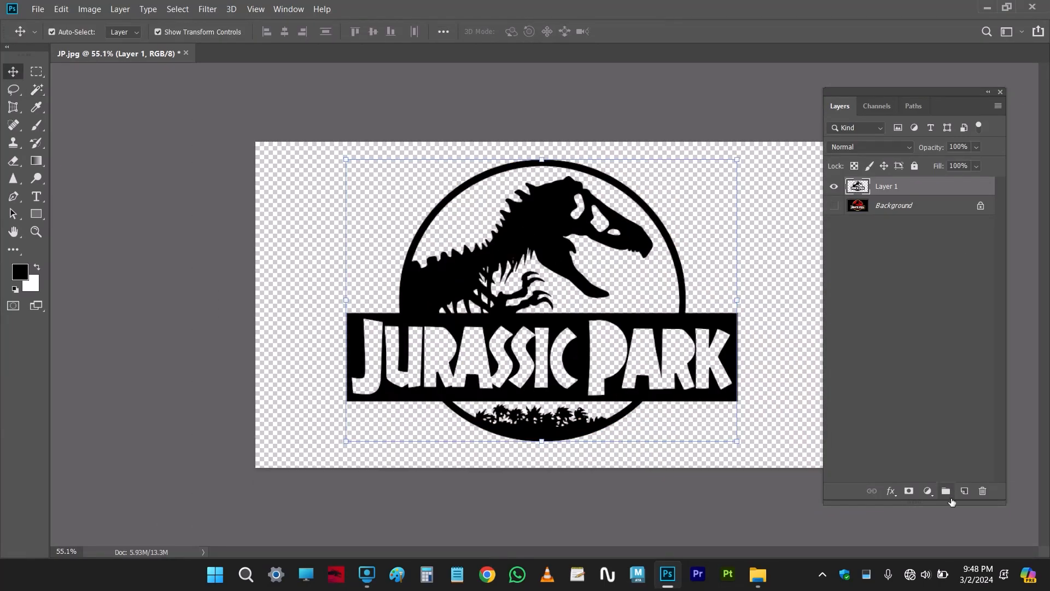
{"action": "left_click", "coordinate": [964, 491]}
{"action": "left_click_drag", "start_coordinate": [904, 198], "coordinate": [906, 216]}
Set the foreground colour to red f40d0d and fill the empty layer behind the logo with it
{"action": "key", "text": "b"}
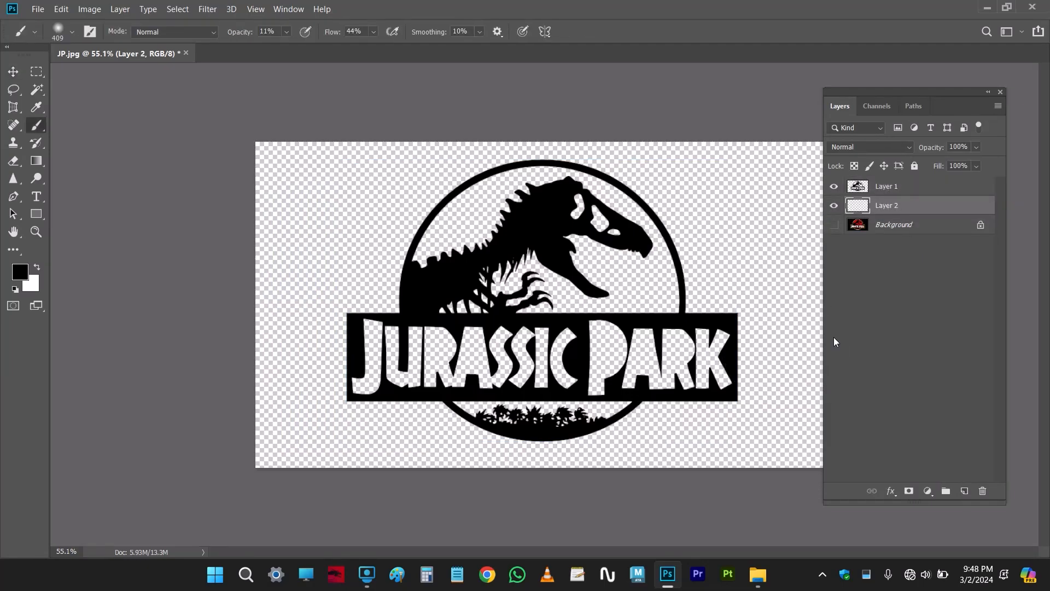
{"action": "left_click", "coordinate": [22, 276]}
{"action": "type", "text": "f40d0d"}
{"action": "left_click", "coordinate": [955, 200]}
{"action": "key", "text": "alt+BackSpace"}
Examine the black cutout's edges against the red fill and move the logo slightly down and to the right
{"action": "key", "text": "Tab"}
{"action": "key", "text": "ctrl+0"}
{"action": "key", "text": "ctrl+t"}
{"action": "scroll", "coordinate": [525, 193], "scroll_direction": "up", "scroll_amount": 11}
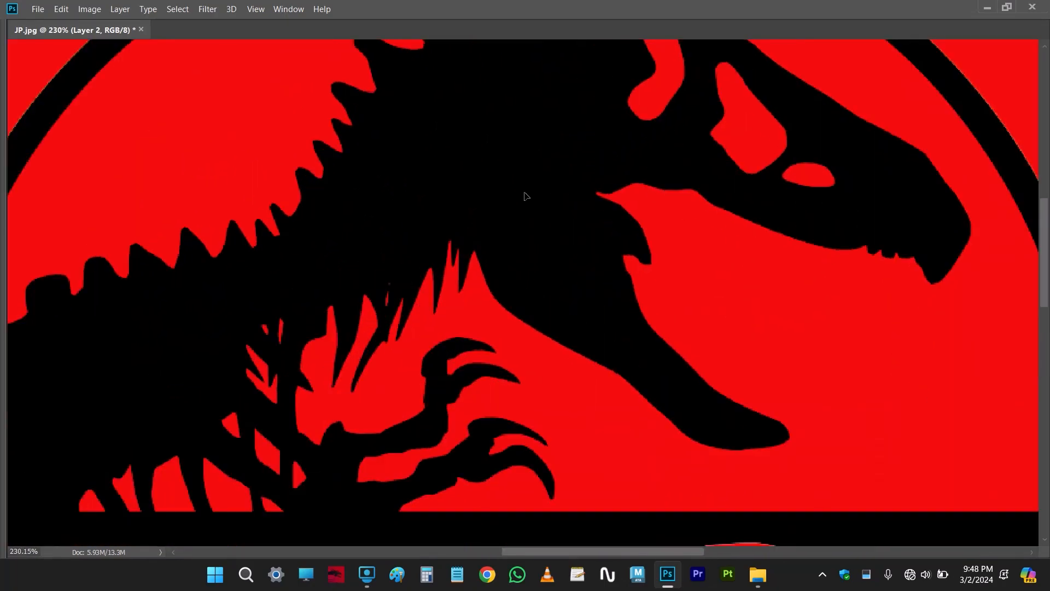
{"action": "scroll", "coordinate": [525, 193], "scroll_direction": "down", "scroll_amount": 10}
{"action": "left_click_drag", "start_coordinate": [527, 180], "coordinate": [544, 194]}
{"action": "key", "text": "Tab"}
{"action": "key", "text": "ctrl+0"}
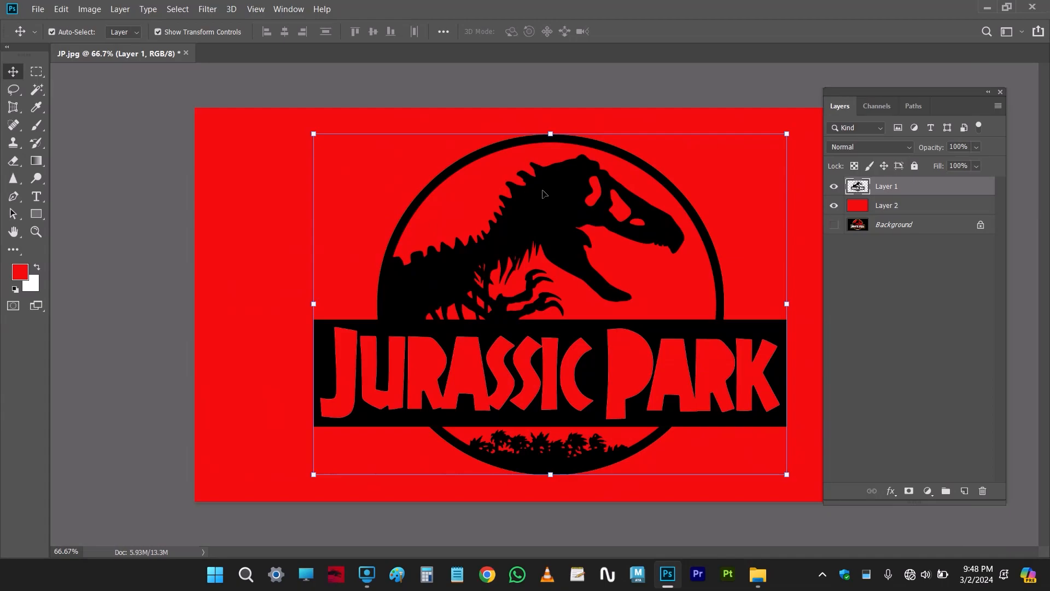
{"action": "scroll", "coordinate": [543, 193], "scroll_direction": "up", "scroll_amount": 3}
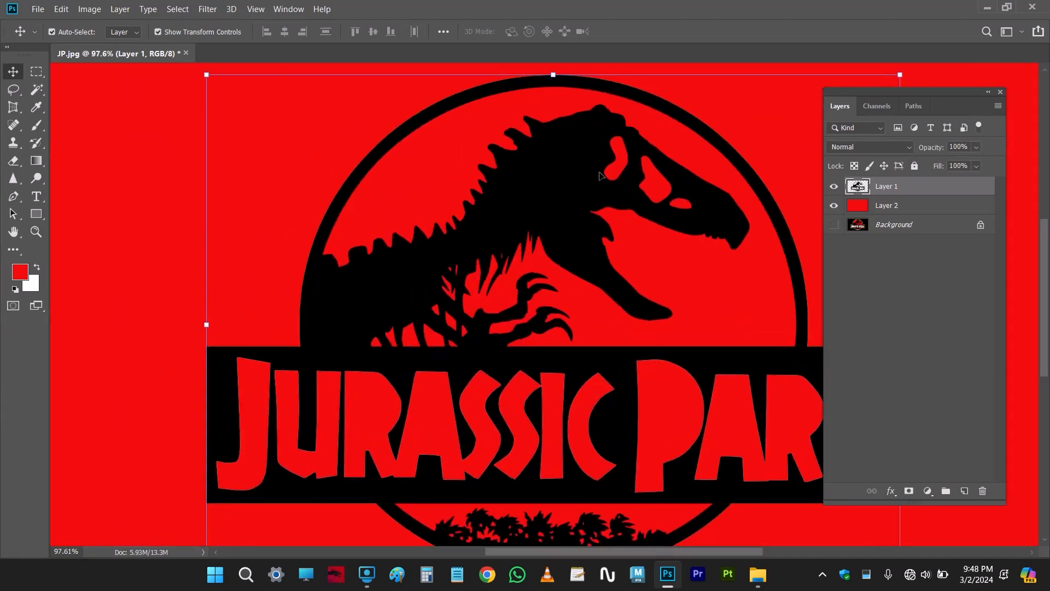
{"action": "scroll", "coordinate": [600, 175], "scroll_direction": "down", "scroll_amount": 2}
Select the pixels of Layer 1's black logo and expand the selection by 1 pixel
{"action": "right_click", "coordinate": [857, 186]}
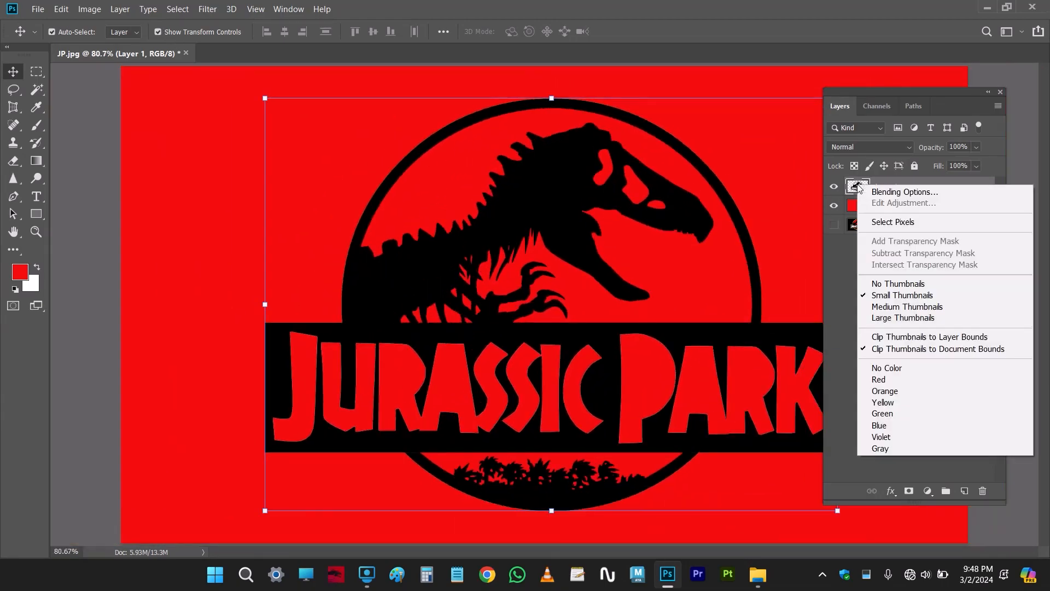
{"action": "left_click", "coordinate": [875, 222]}
{"action": "scroll", "coordinate": [489, 160], "scroll_direction": "up", "scroll_amount": 3}
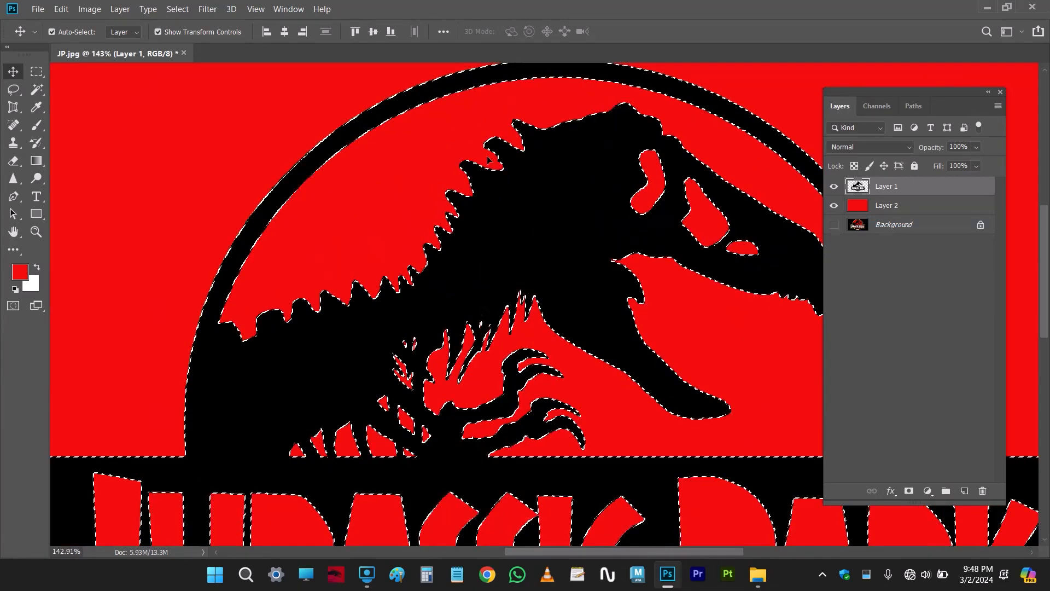
{"action": "left_click", "coordinate": [178, 9]}
{"action": "mouse_move", "coordinate": [229, 197]}
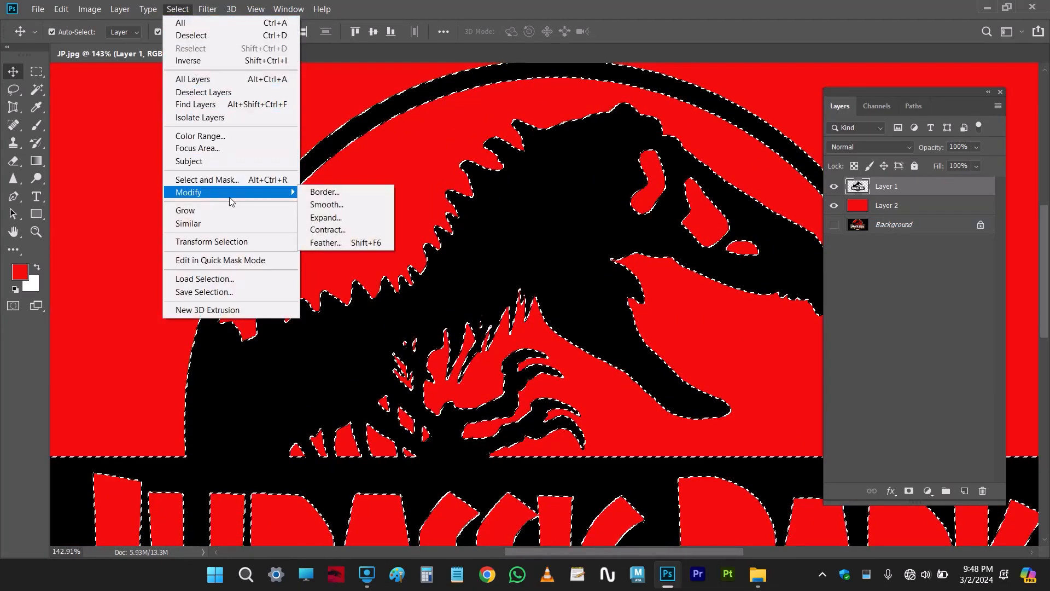
{"action": "left_click", "coordinate": [350, 217]}
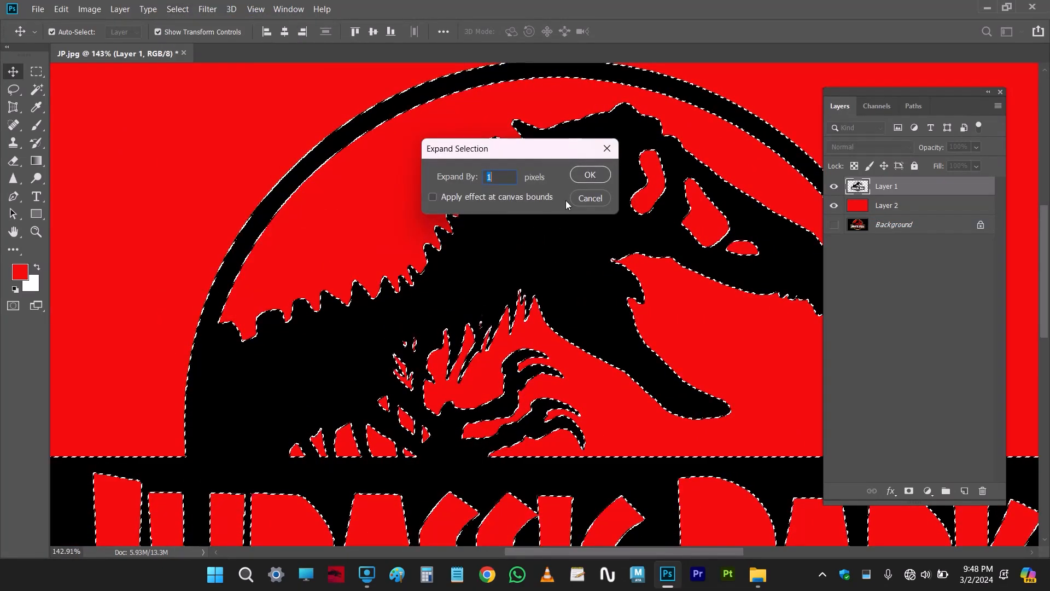
{"action": "left_click", "coordinate": [590, 175]}
{"action": "scroll", "coordinate": [377, 294], "scroll_direction": "up", "scroll_amount": 5}
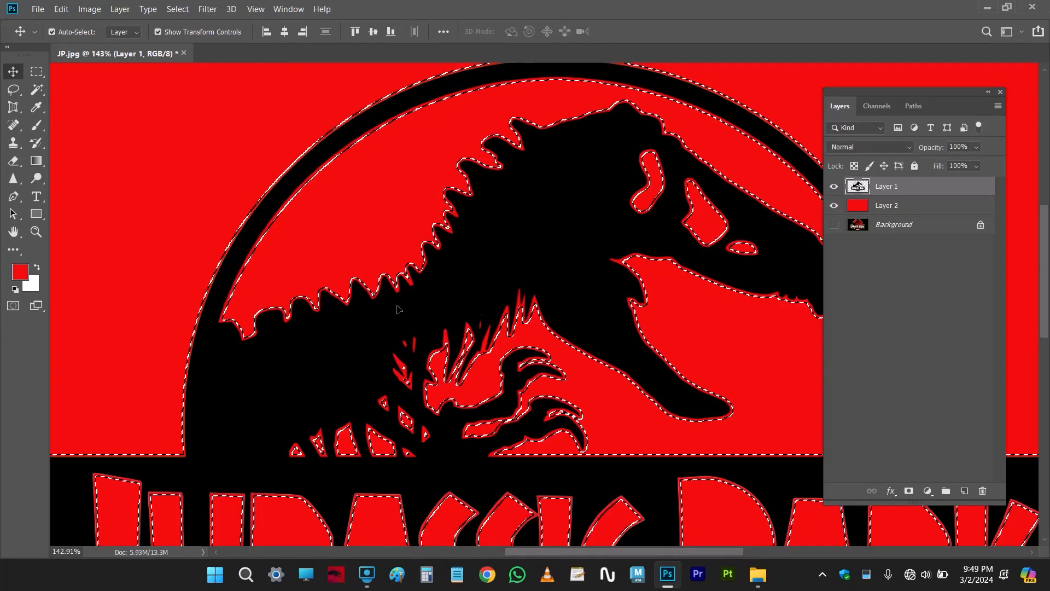
{"action": "scroll", "coordinate": [376, 294], "scroll_direction": "down", "scroll_amount": 6}
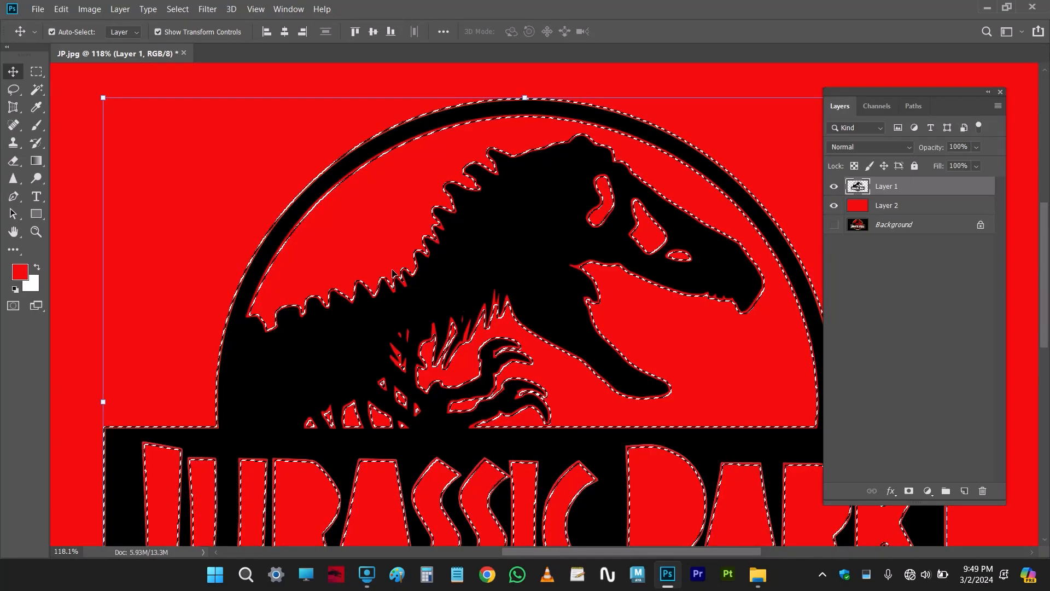
Set the foreground colour to white ffffff, fill the expanded selection with it on a new layer, and clear the selection
{"action": "scroll", "coordinate": [392, 273], "scroll_direction": "down", "scroll_amount": 3}
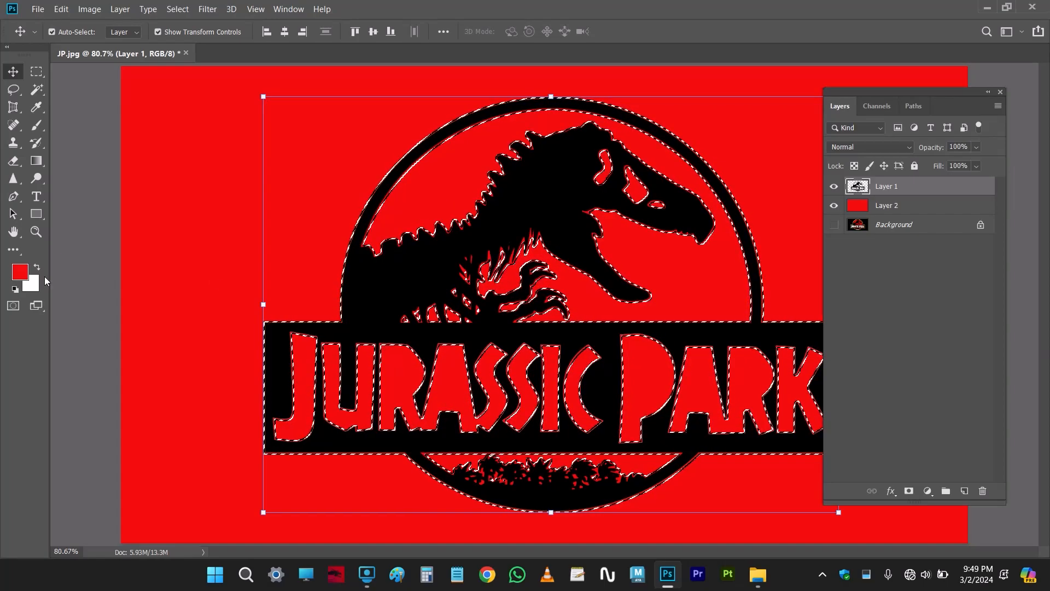
{"action": "left_click", "coordinate": [20, 271]}
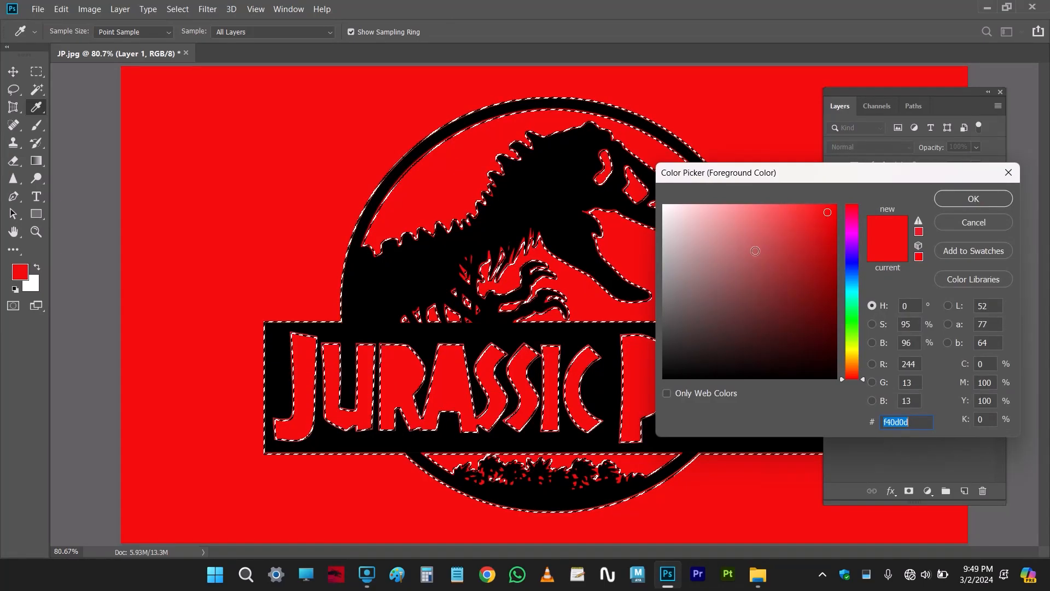
{"action": "type", "text": "ffffff"}
{"action": "left_click", "coordinate": [973, 199]}
{"action": "key", "text": "v"}
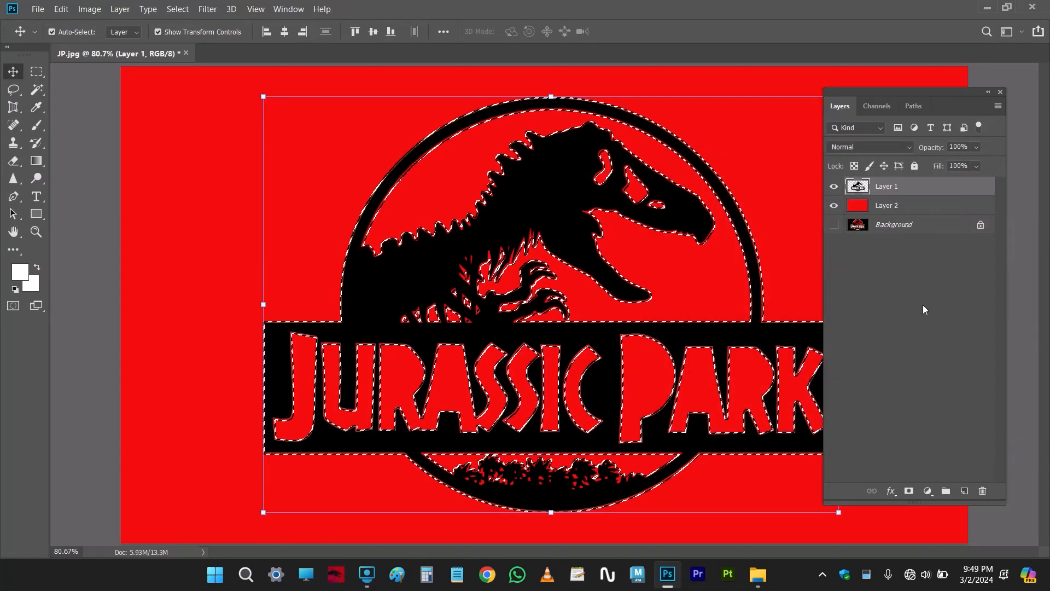
{"action": "left_click", "coordinate": [964, 490]}
{"action": "key", "text": "alt+BackSpace"}
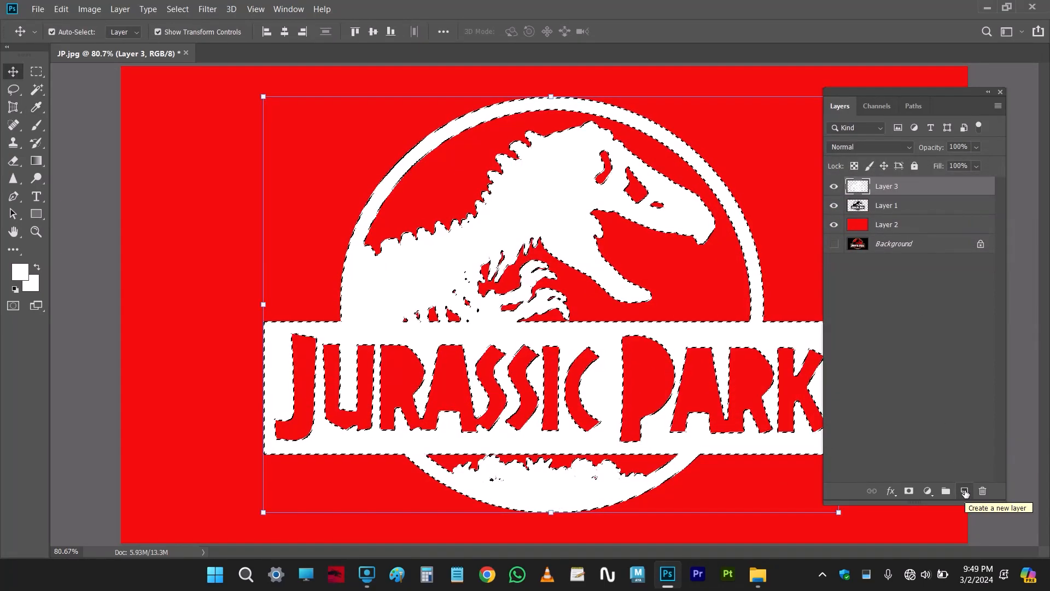
{"action": "key", "text": "ctrl+d"}
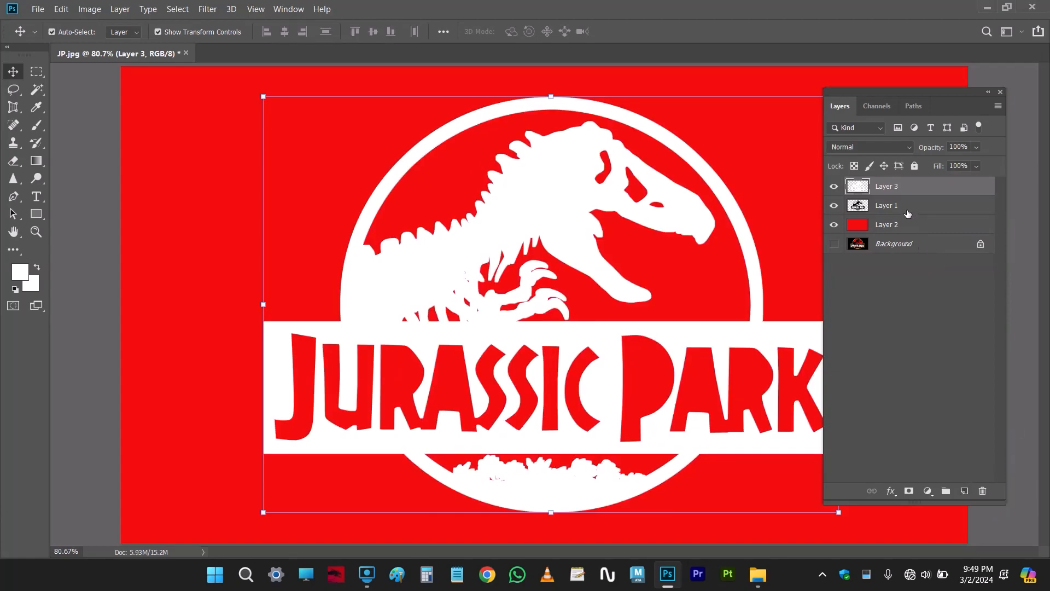
Move the black logo layer above the white-filled layer and examine the white outline around the logo
{"action": "left_click", "coordinate": [906, 207]}
{"action": "left_click_drag", "start_coordinate": [920, 209], "coordinate": [917, 187]}
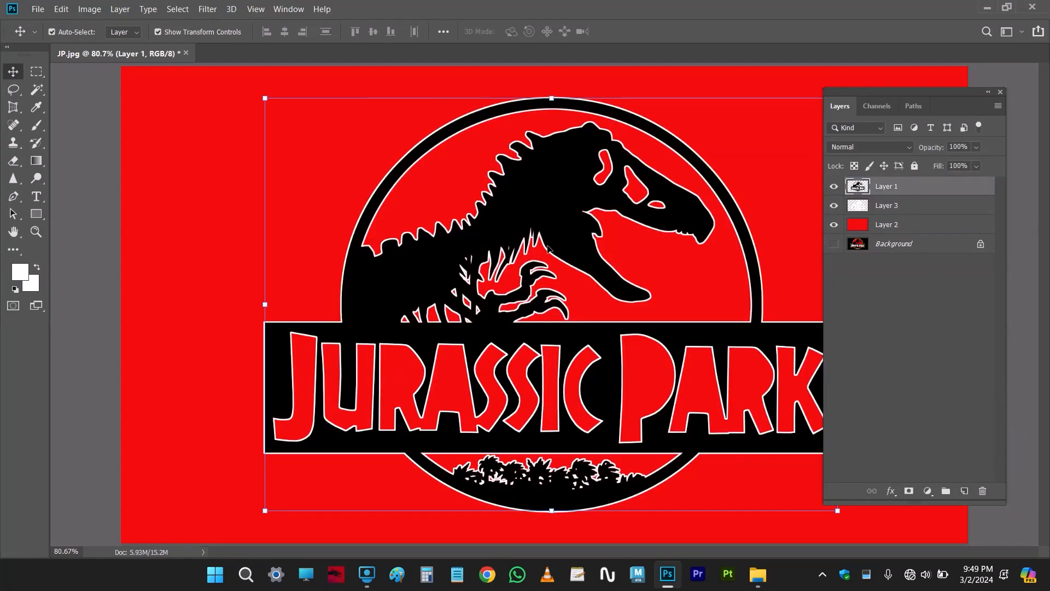
{"action": "scroll", "coordinate": [548, 248], "scroll_direction": "up", "scroll_amount": 5}
{"action": "scroll", "coordinate": [595, 205], "scroll_direction": "down", "scroll_amount": 5}
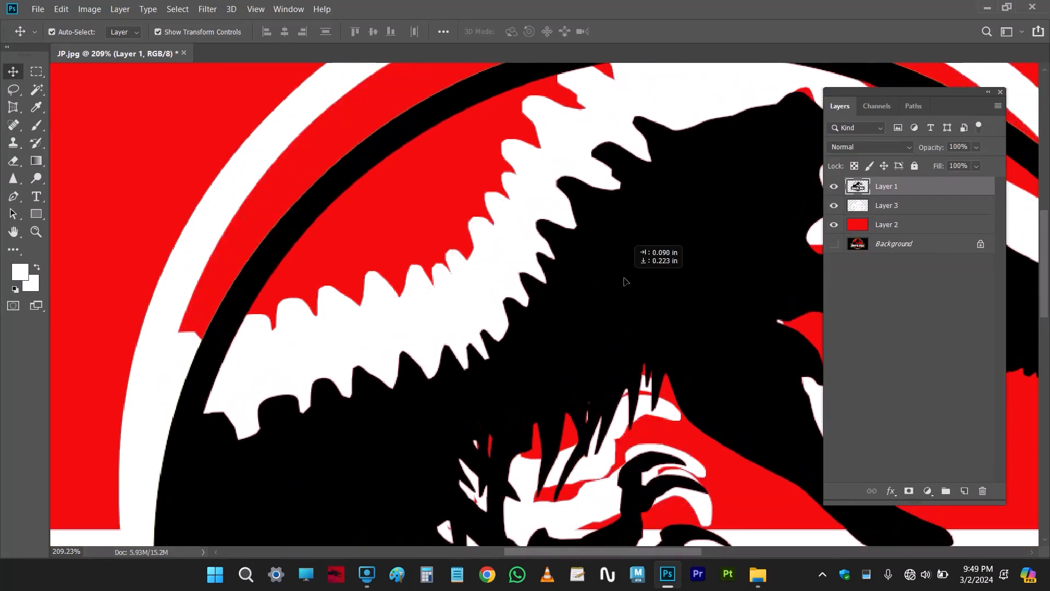
{"action": "scroll", "coordinate": [689, 312], "scroll_direction": "down", "scroll_amount": 5}
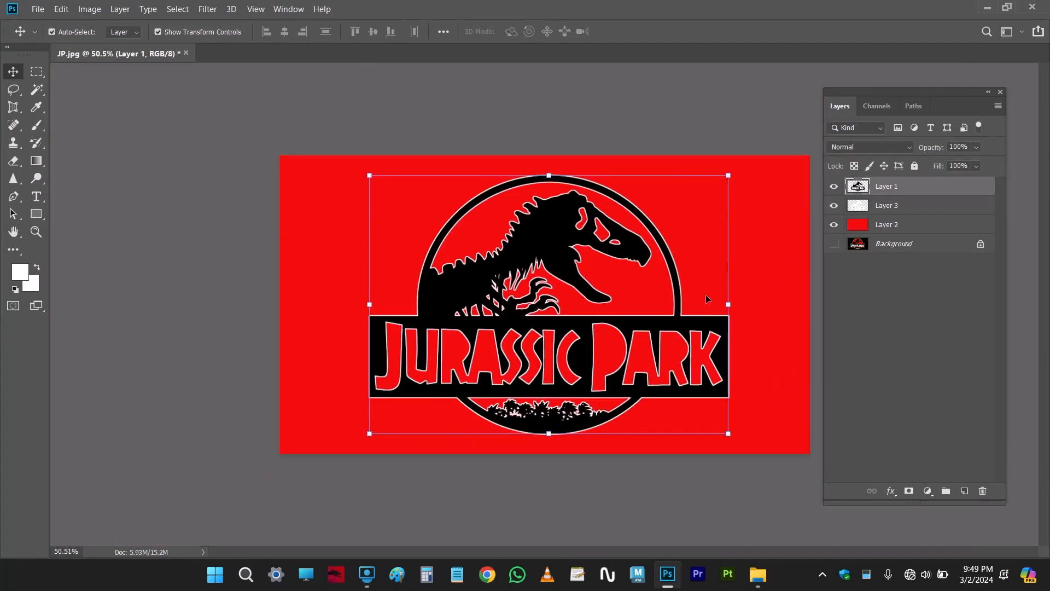
{"action": "scroll", "coordinate": [714, 287], "scroll_direction": "up", "scroll_amount": 4}
{"action": "key", "text": "ctrl"}
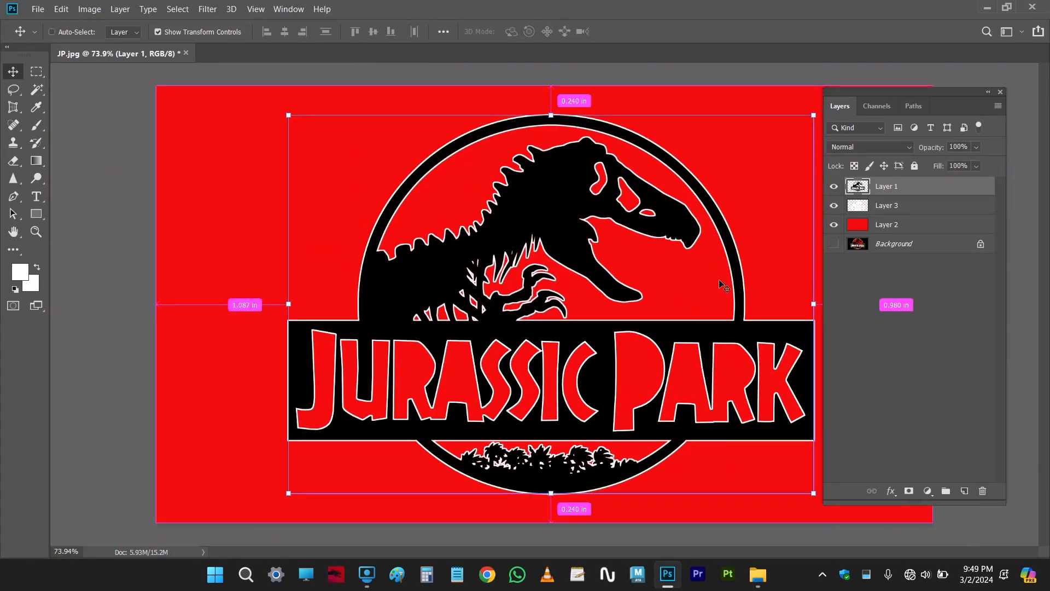
Activate the Magic Wand, hide Layer 1, Layer 3 and Layer 2, and show the Background layer
{"action": "key", "text": "w"}
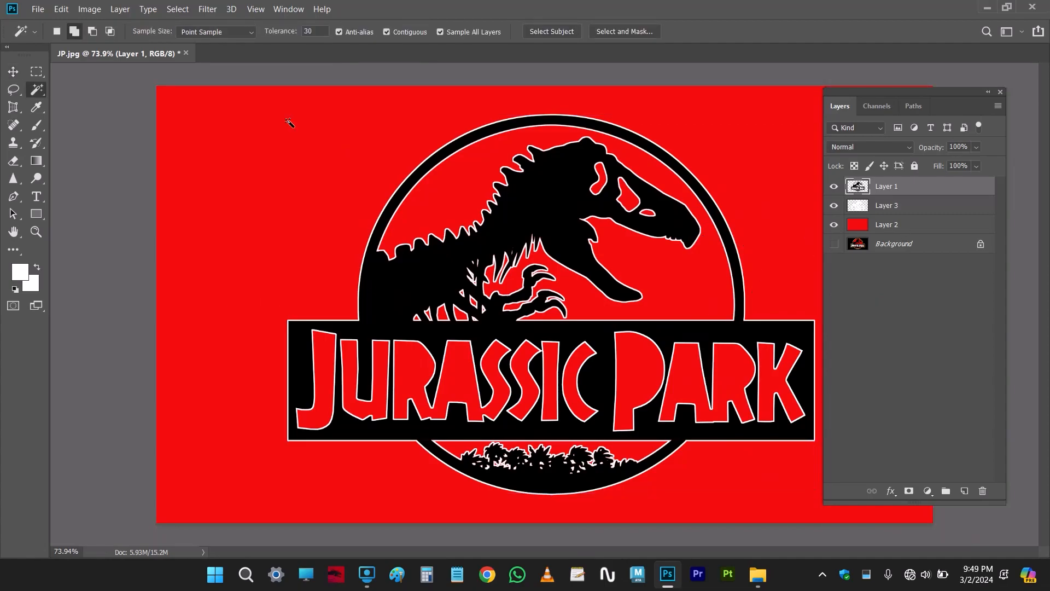
{"action": "right_click", "coordinate": [37, 92]}
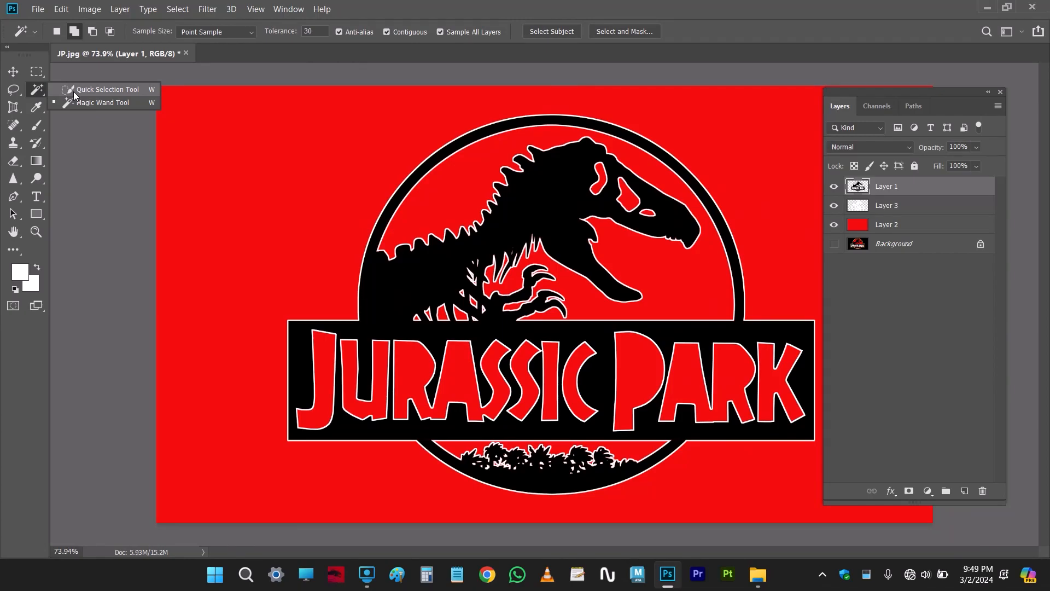
{"action": "left_click", "coordinate": [109, 101]}
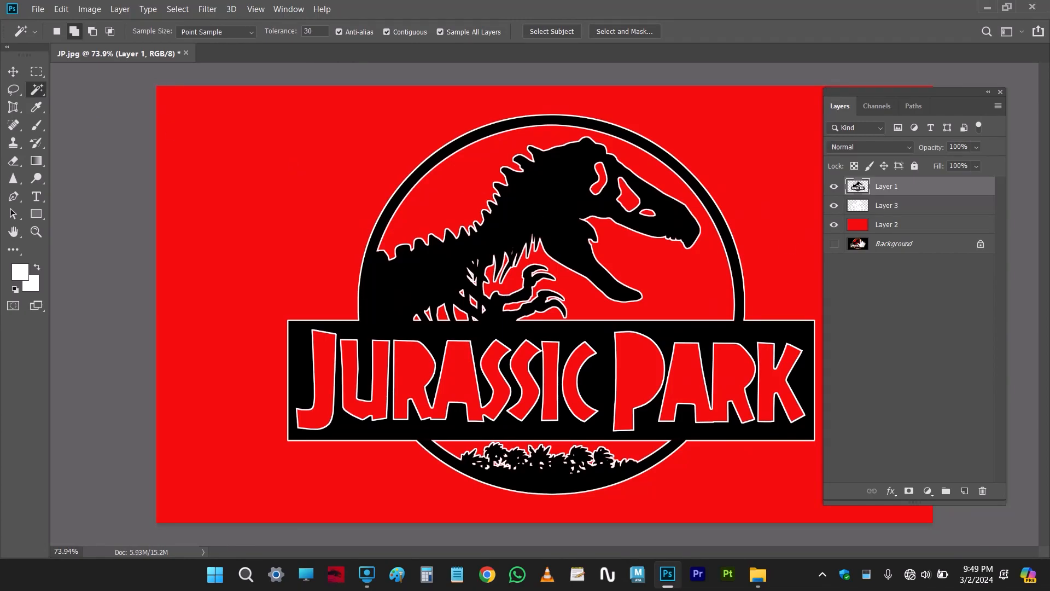
{"action": "left_click_drag", "start_coordinate": [833, 185], "coordinate": [833, 224]}
{"action": "left_click", "coordinate": [897, 244]}
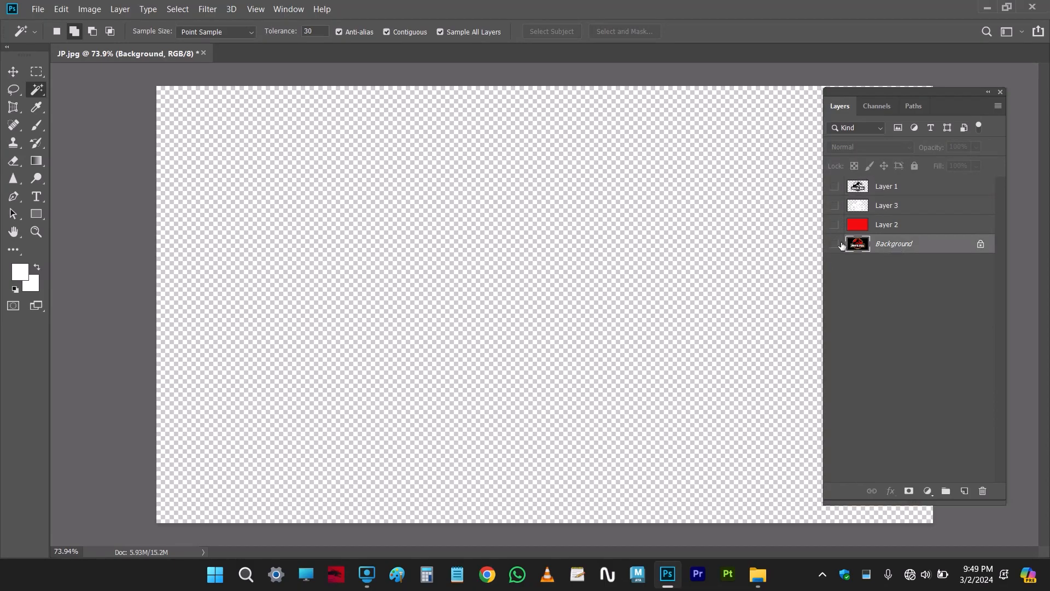
{"action": "left_click", "coordinate": [833, 244]}
Try the Magic Wand on the red area around the dinosaur in the Background, and clear the selection
{"action": "left_click", "coordinate": [583, 294]}
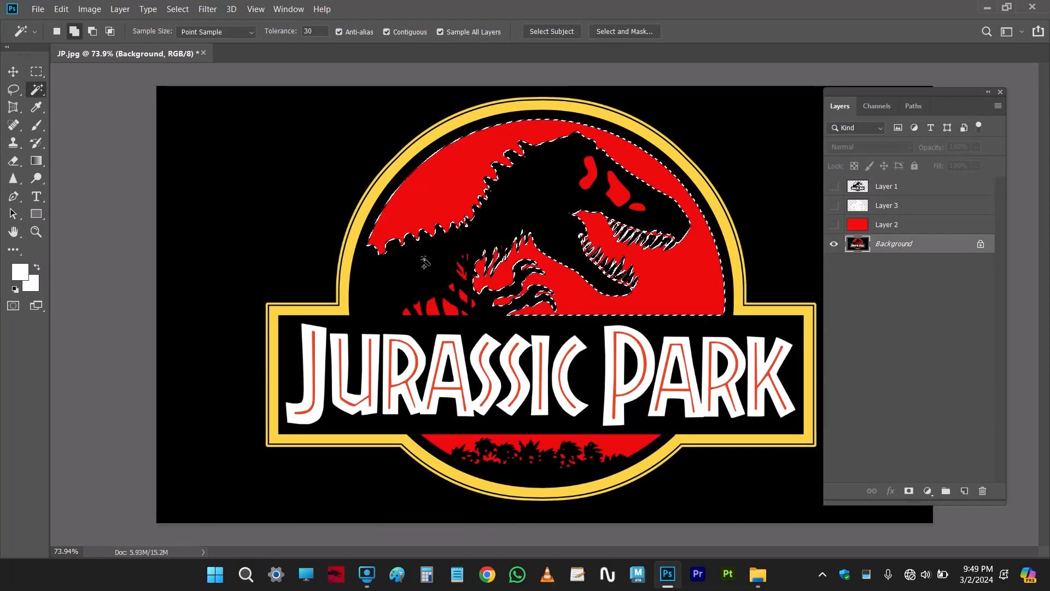
{"action": "right_click", "coordinate": [37, 89]}
{"action": "left_click", "coordinate": [94, 103]}
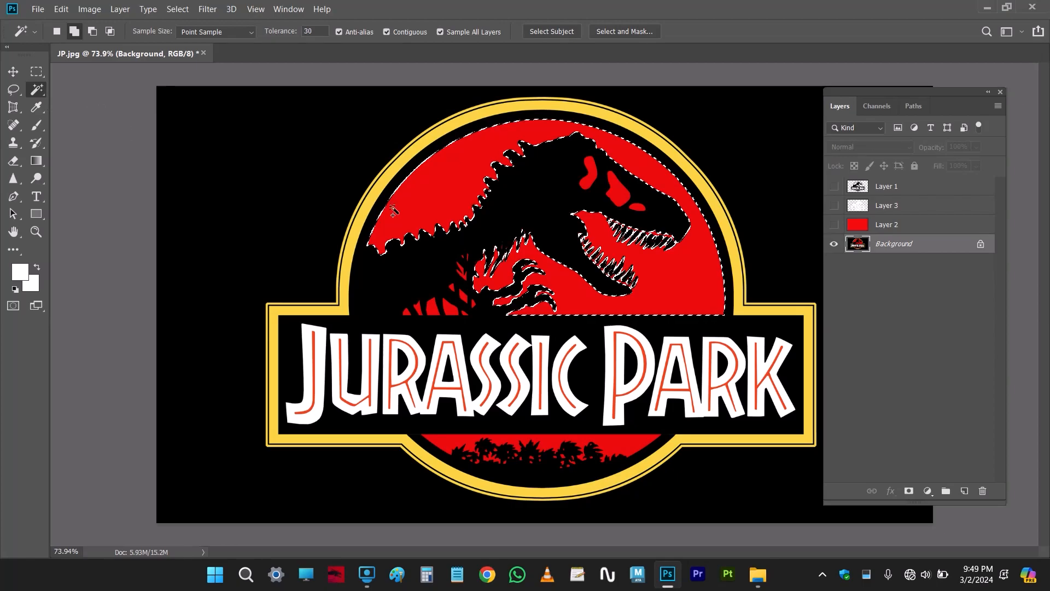
{"action": "key", "text": "ctrl+d"}
Resize the Quick Selection brush and select the red area above the dinosaur's back and head on the Background
{"action": "right_click", "coordinate": [34, 96]}
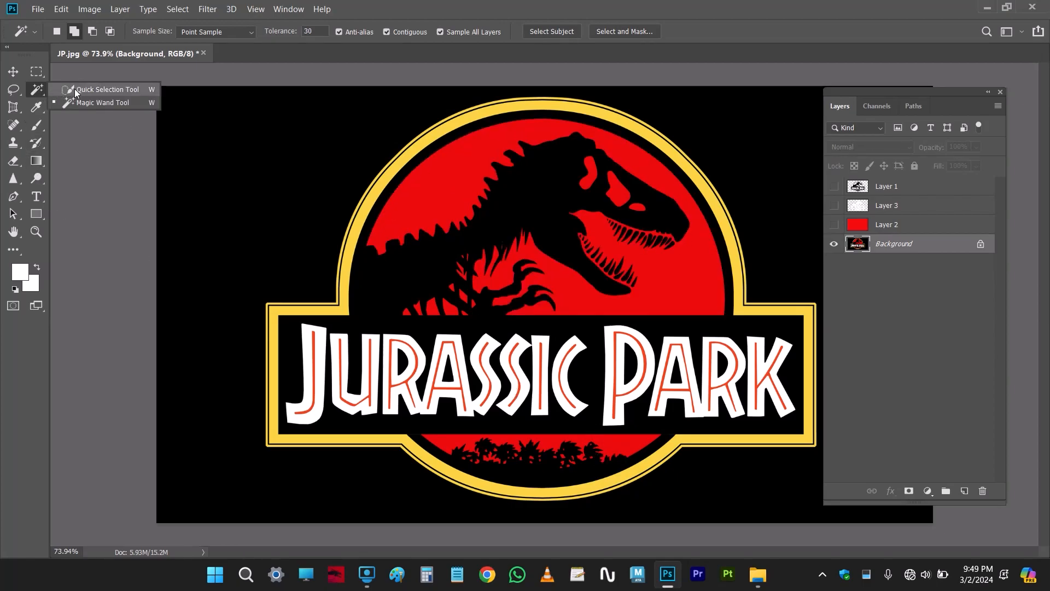
{"action": "left_click", "coordinate": [82, 90]}
{"action": "right_click", "coordinate": [429, 213], "text": "alt"}
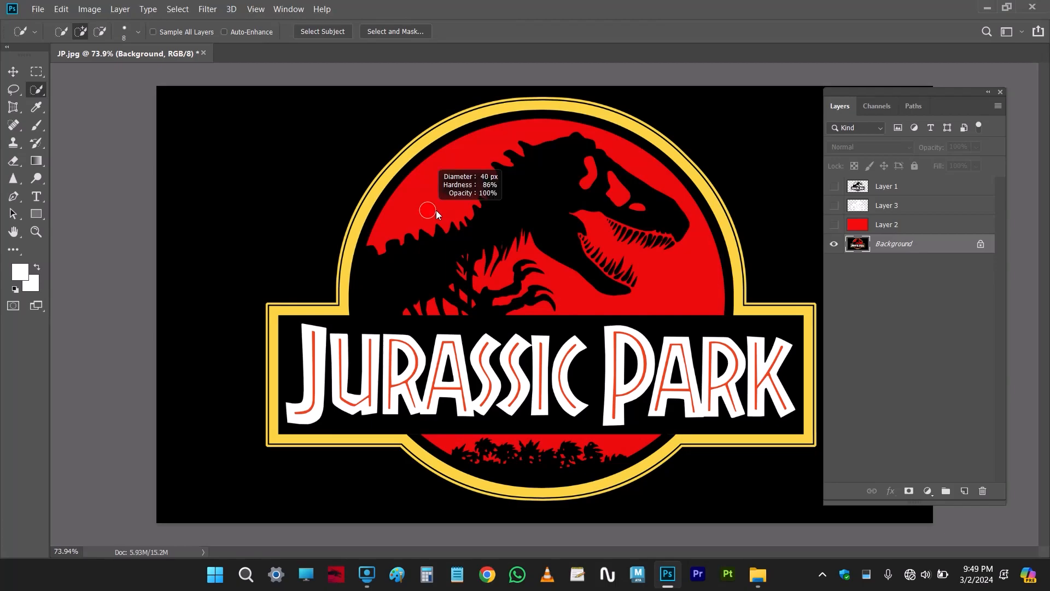
{"action": "left_click_drag", "start_coordinate": [422, 207], "coordinate": [434, 192]}
{"action": "right_click", "coordinate": [616, 149], "text": "alt"}
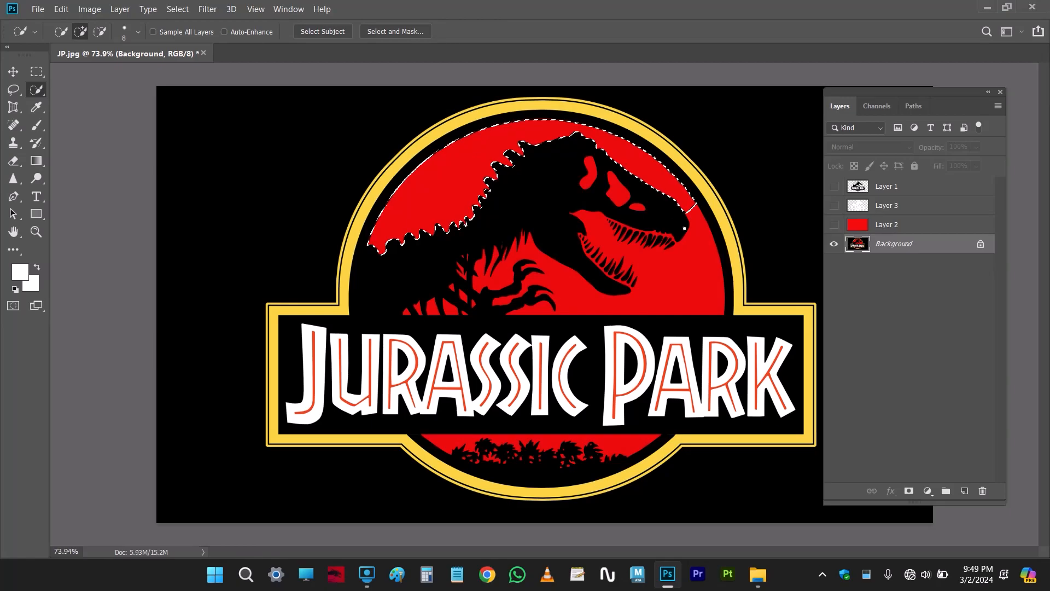